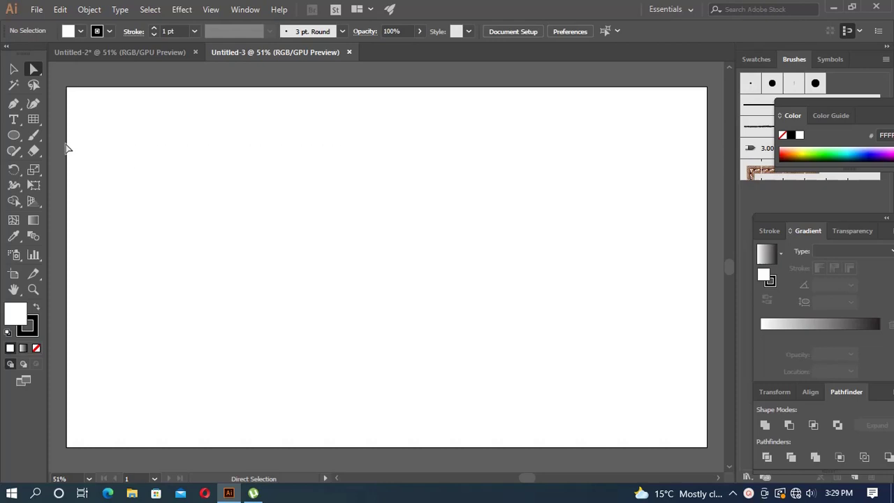
Draw a wide rounded rectangle across the artboard and enlarge its corner radius to about 50 px
left_click(18, 139)
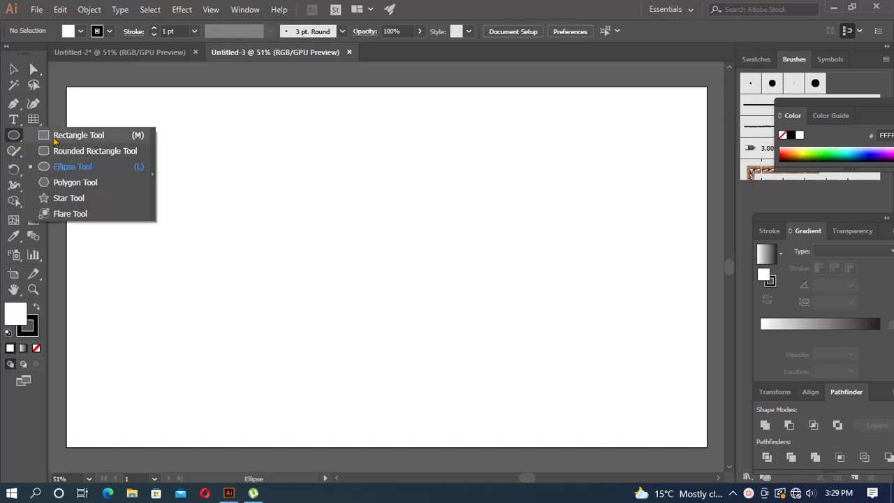
left_click(75, 150)
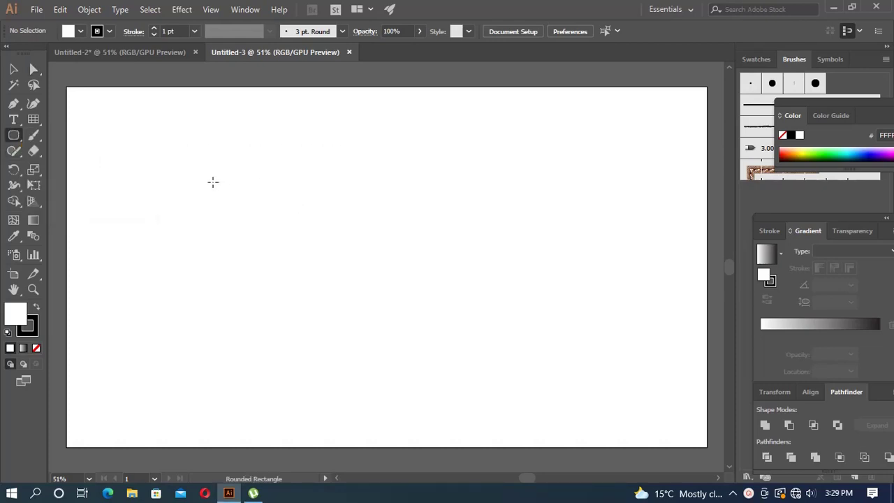
left_click_drag(197, 191, 638, 362)
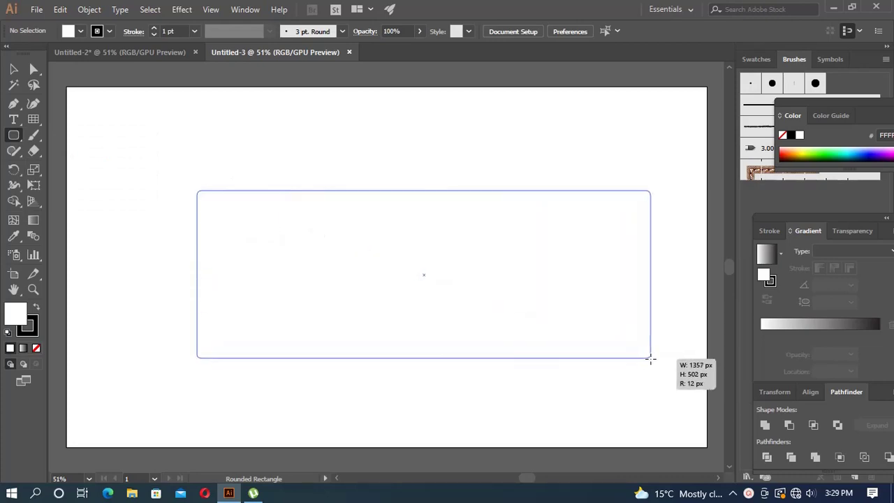
left_click_drag(638, 362, 650, 359)
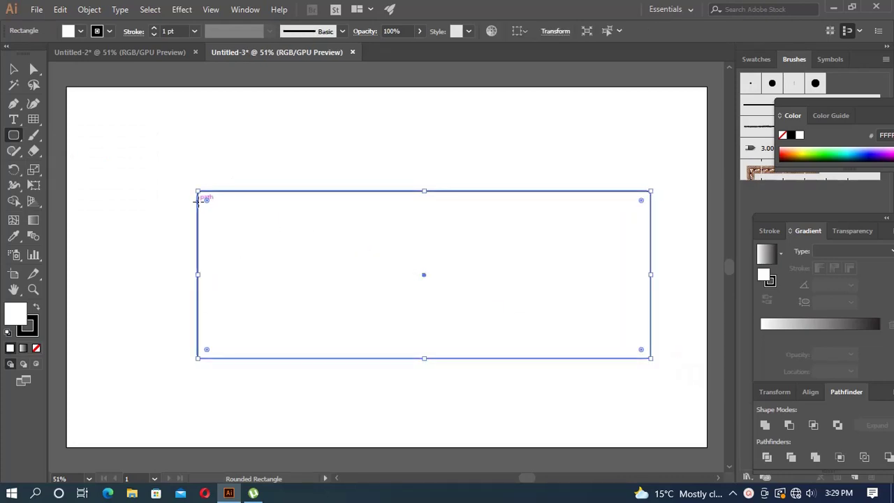
left_click_drag(206, 201, 237, 222)
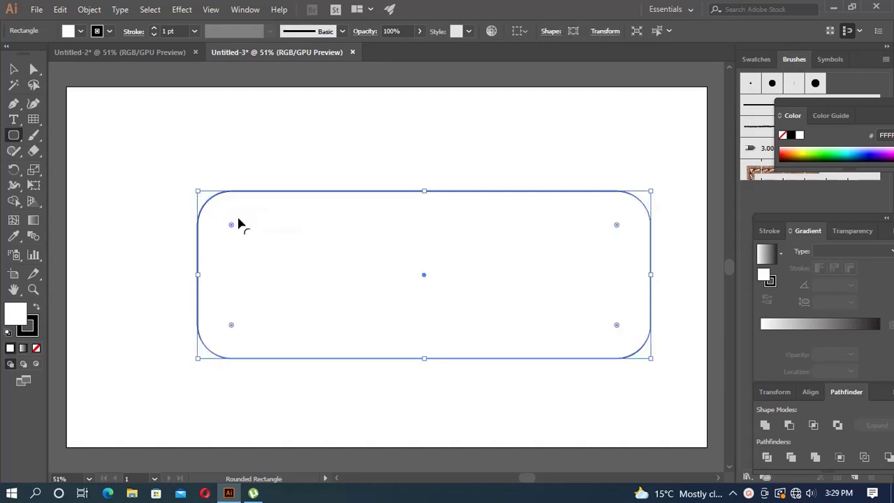
left_click(13, 69)
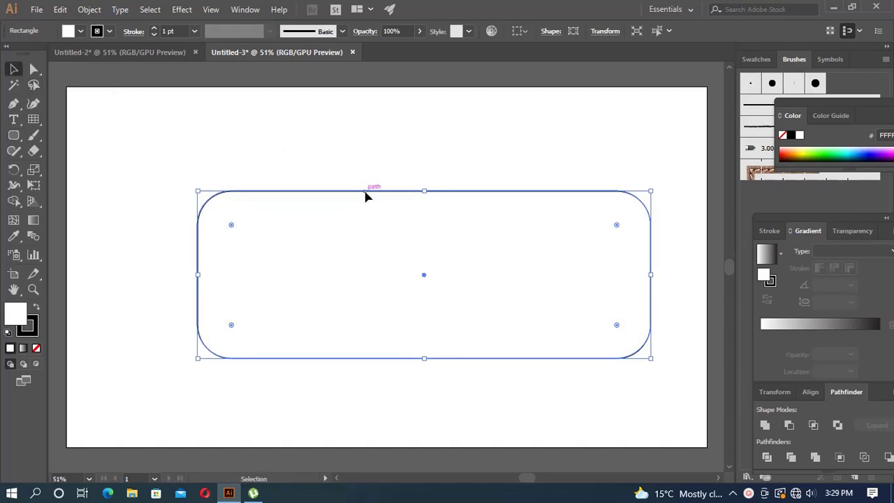
Alt-drag a copy of the rounded rectangle, then shrink and center it inside the original
left_click_drag(365, 197, 368, 208)
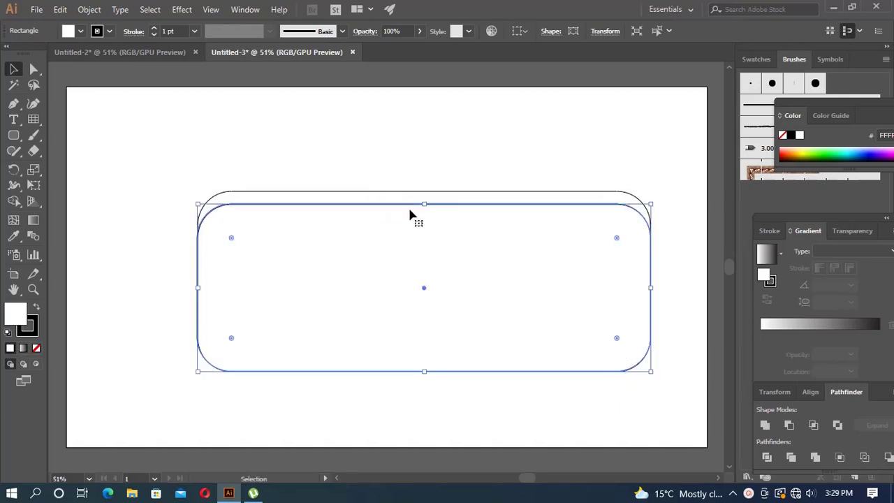
left_click_drag(426, 203, 419, 242)
left_click(376, 147)
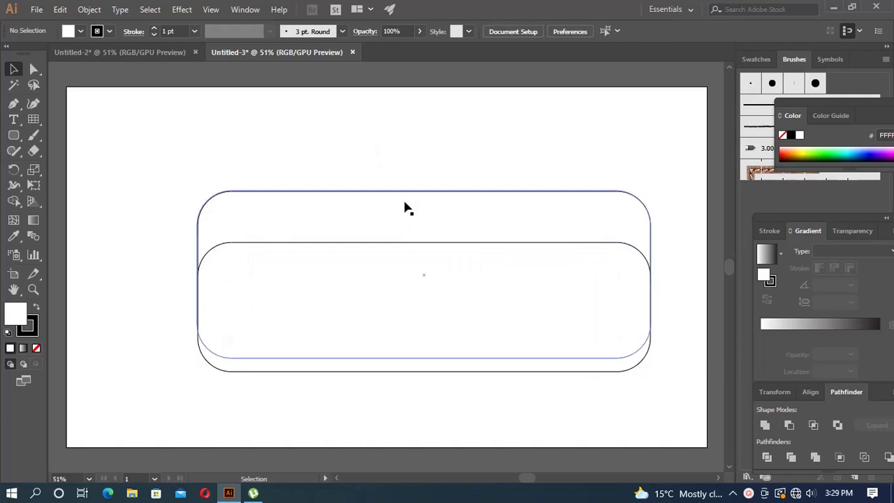
left_click_drag(426, 246, 424, 220)
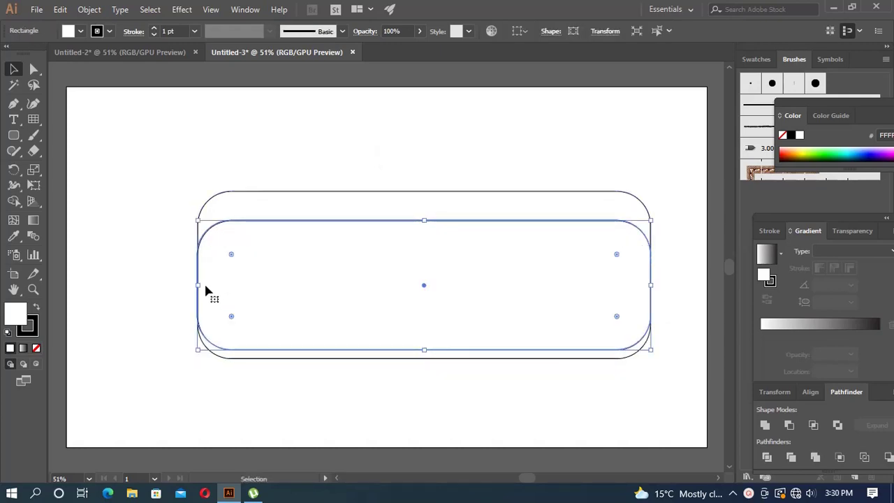
left_click_drag(197, 286, 224, 285)
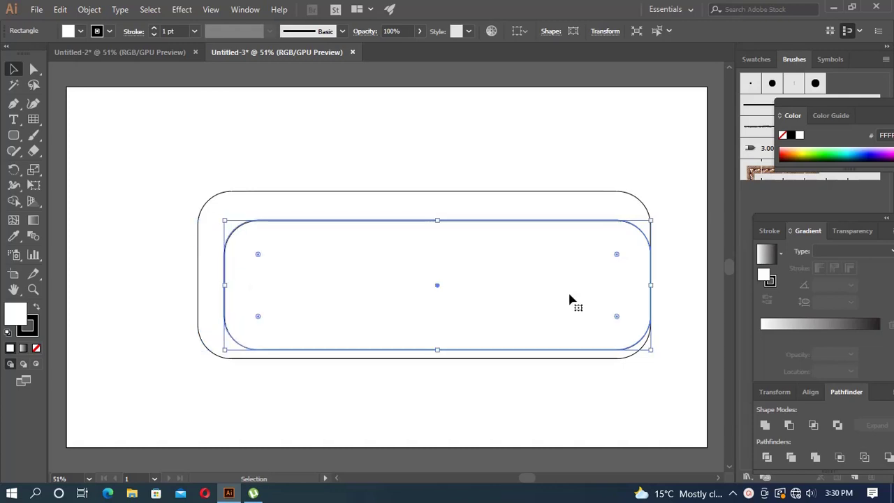
left_click_drag(650, 290, 600, 283)
left_click_drag(494, 225, 522, 209)
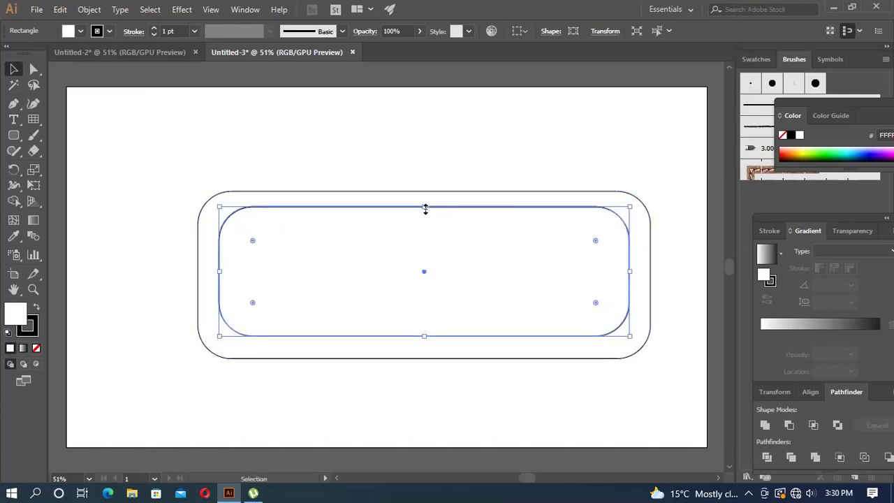
Extend the inner rectangle's bottom edge downward and raise its top edge slightly
left_click(447, 143)
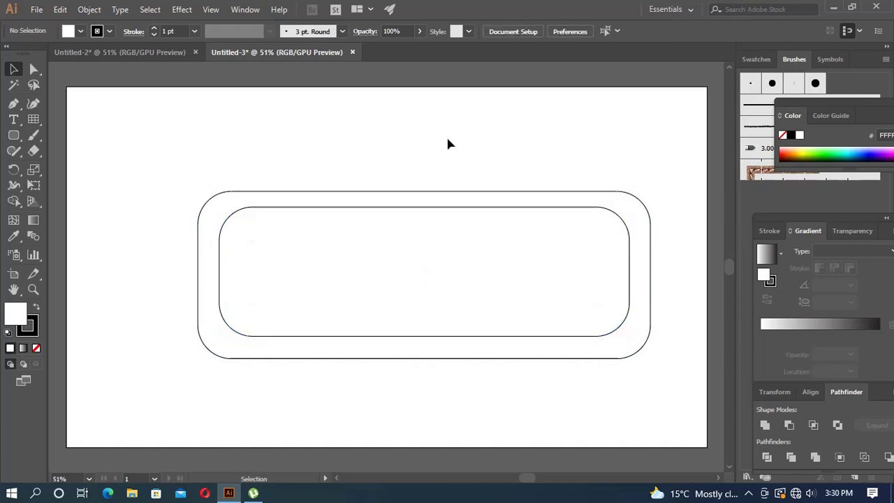
left_click(425, 336)
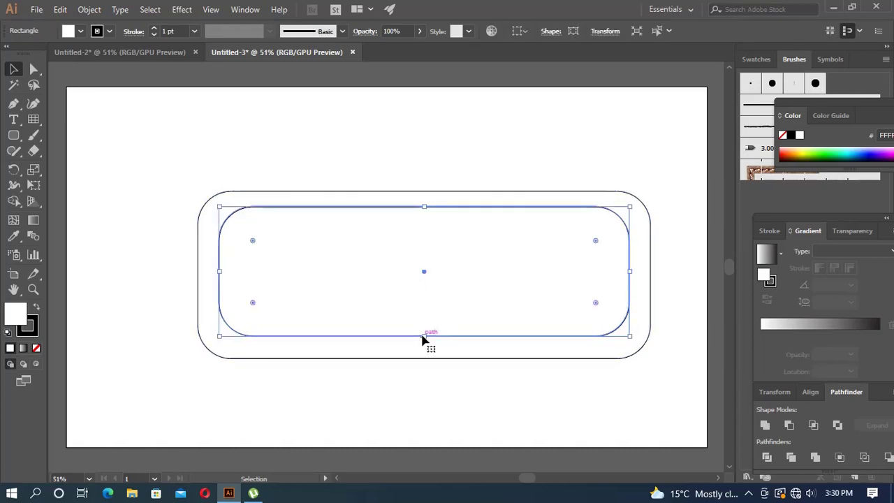
left_click_drag(425, 336, 426, 345)
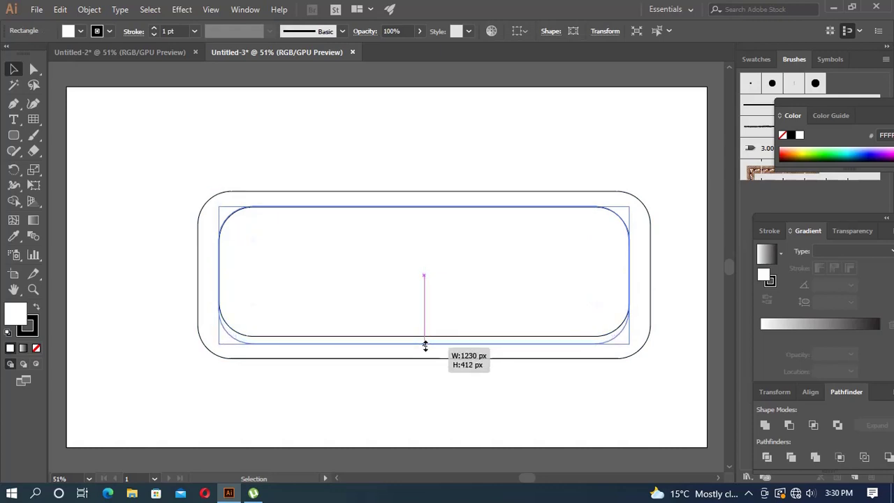
left_click(435, 159)
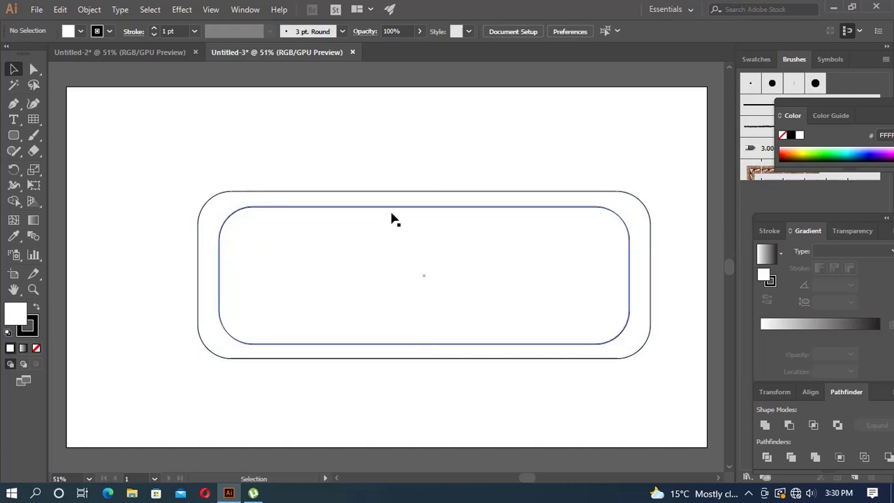
left_click(416, 208)
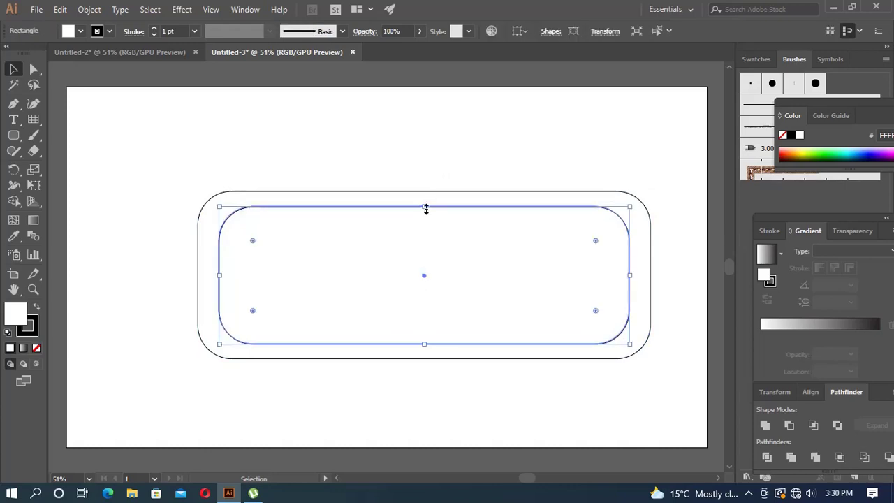
left_click_drag(425, 206, 425, 203)
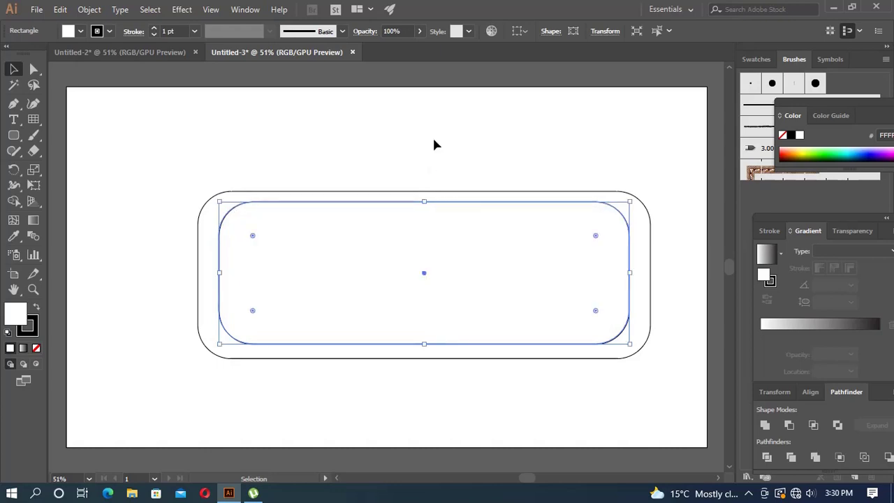
left_click(434, 144)
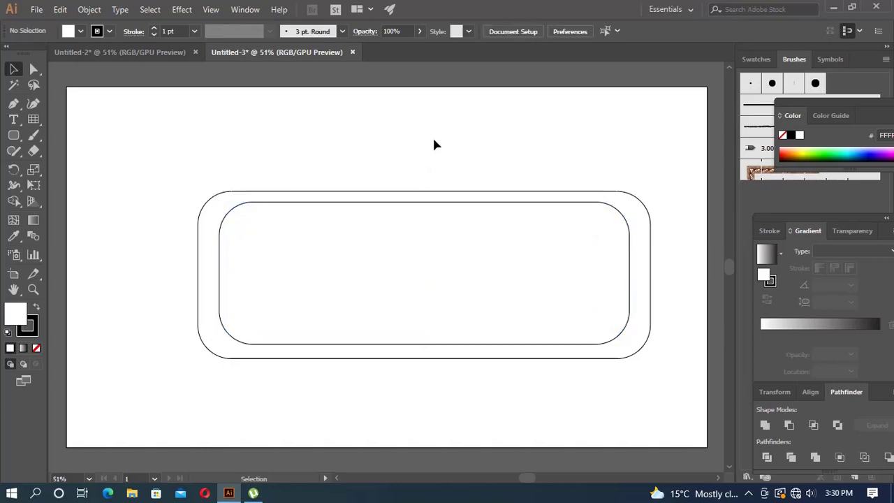
Widen the inner rectangle slightly on both the left and right sides
left_click(628, 274)
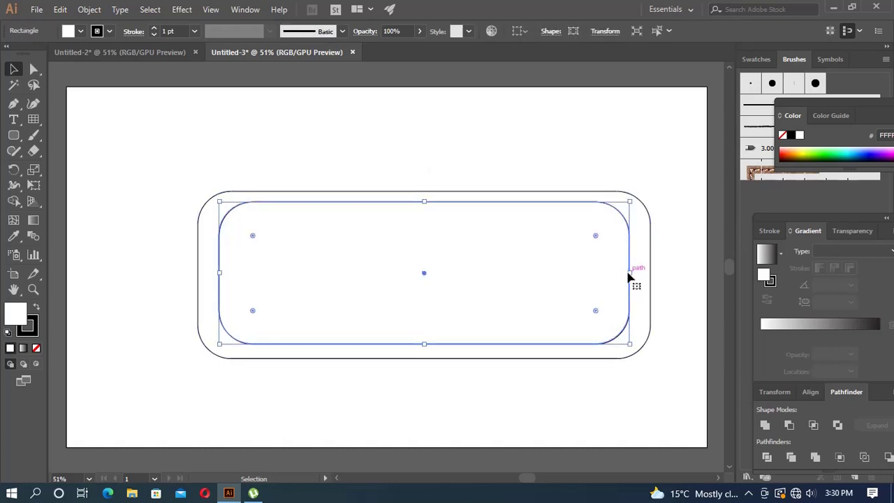
left_click_drag(629, 275, 635, 274)
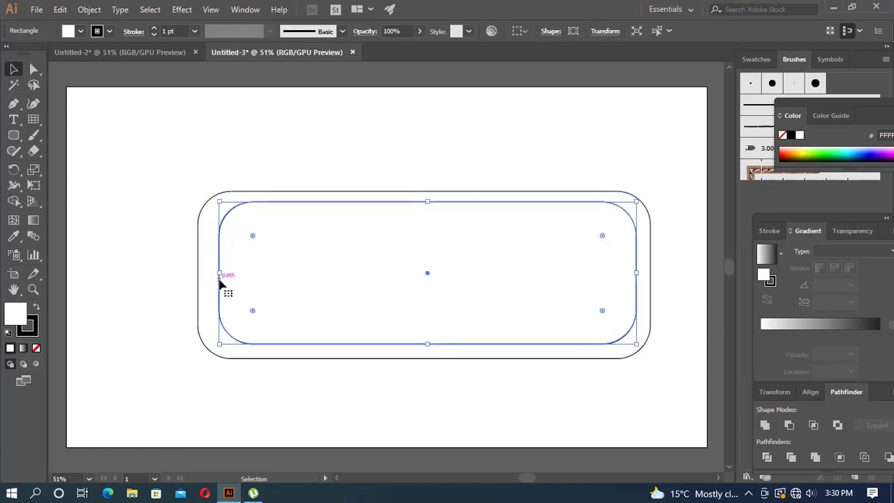
left_click_drag(219, 273, 211, 274)
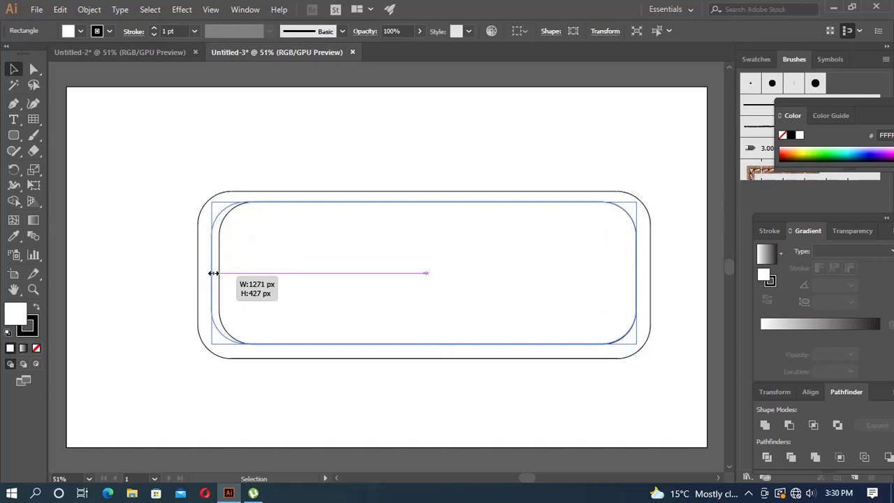
left_click(271, 182)
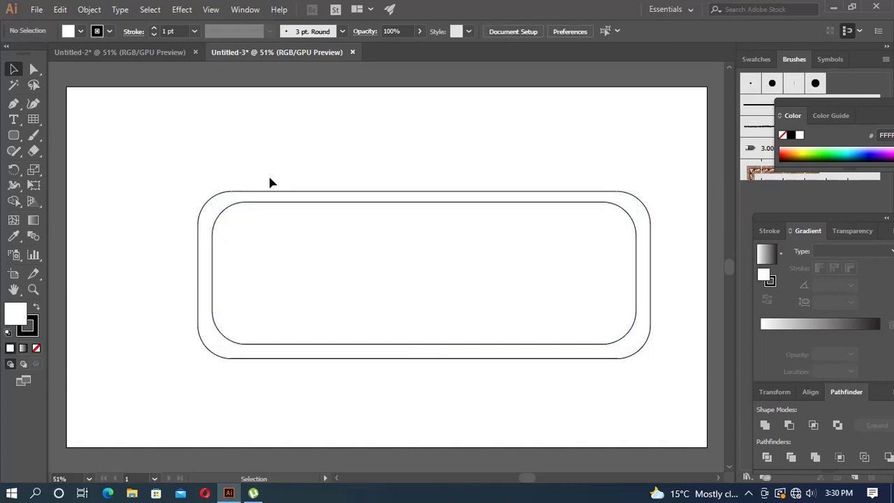
Fine-tune the inner rectangle's top edge and vertical position for an even inset
left_click(393, 204)
left_click(419, 203)
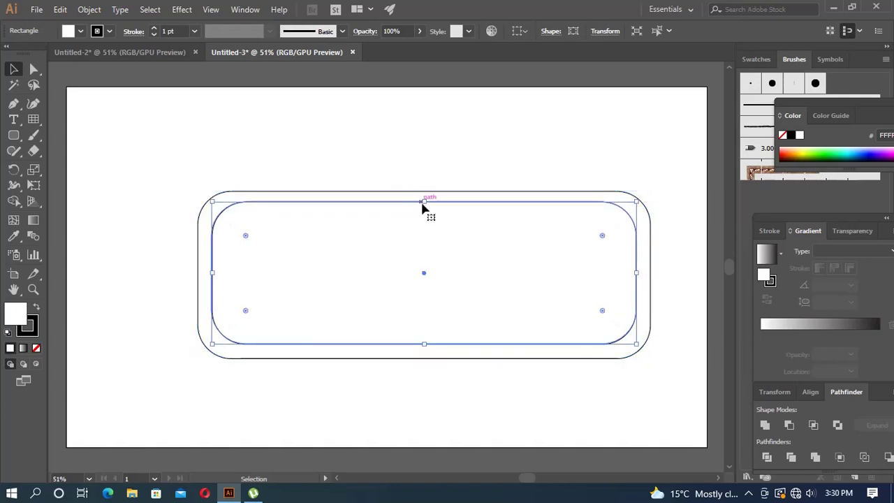
left_click_drag(424, 202, 424, 207)
left_click(431, 153)
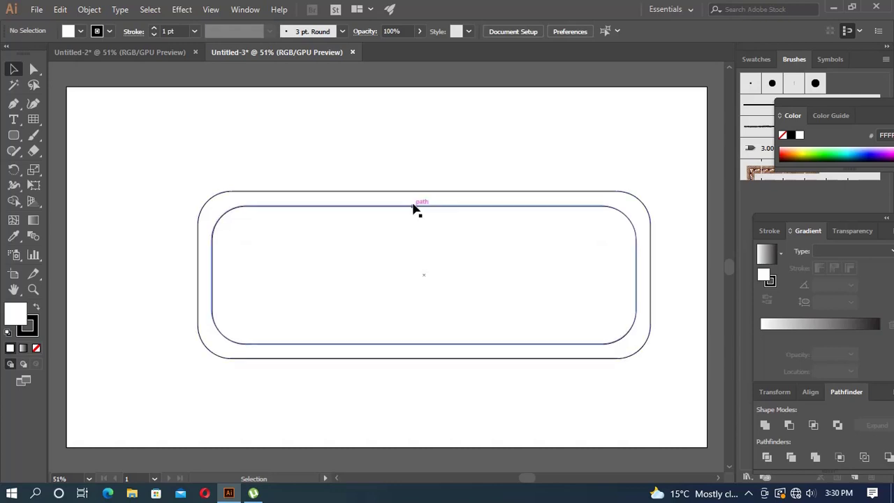
left_click_drag(412, 206, 412, 207)
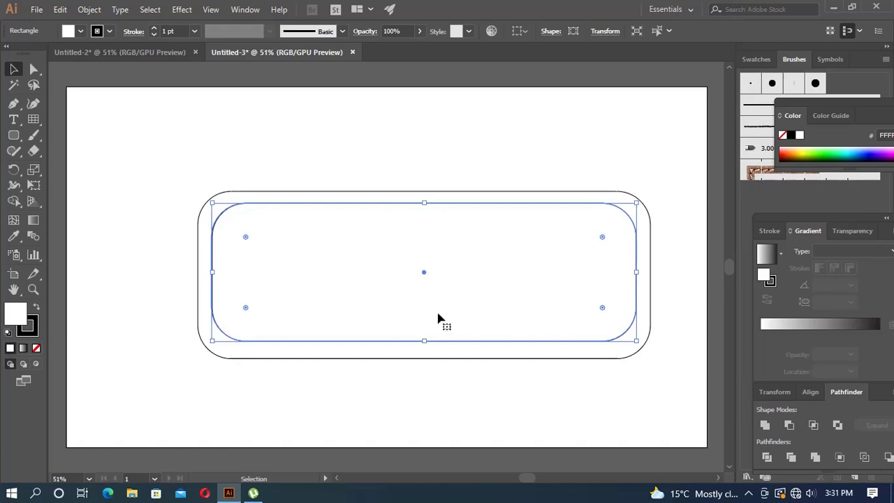
left_click(463, 384)
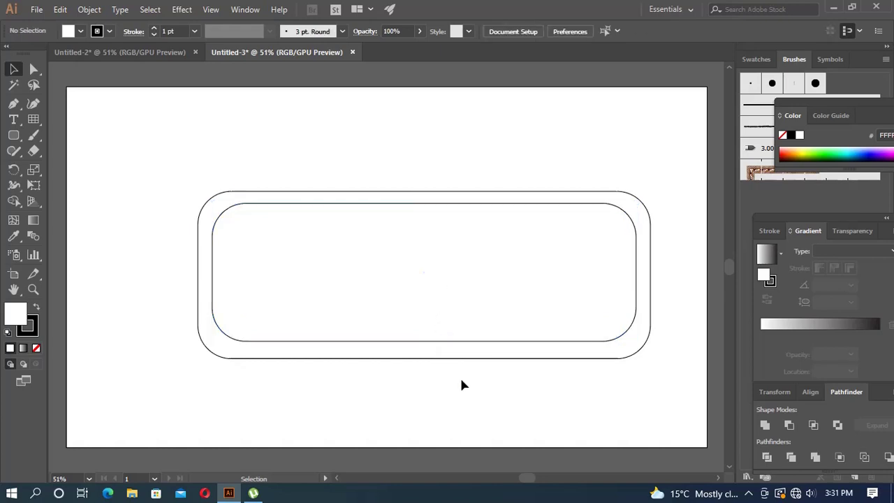
left_click(445, 342)
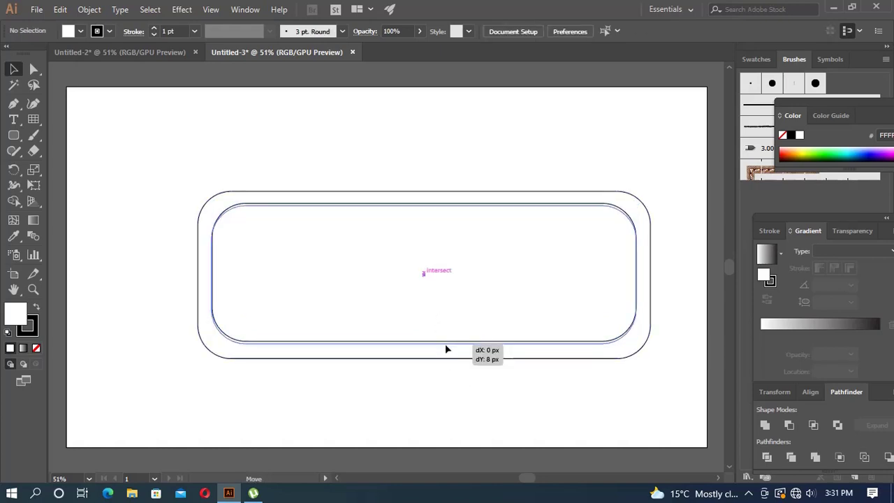
left_click(458, 387)
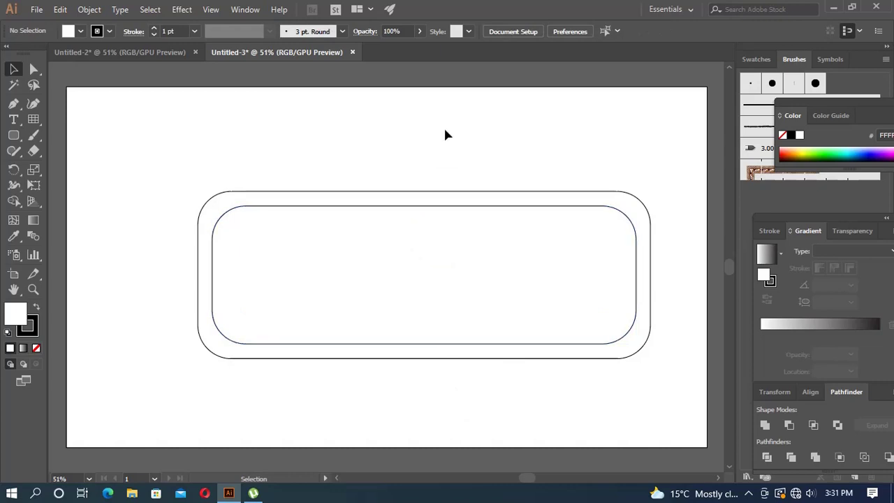
Paint the band between the two rounded rectangles gold (#CC9E0D) with Live Paint
double_click(19, 316)
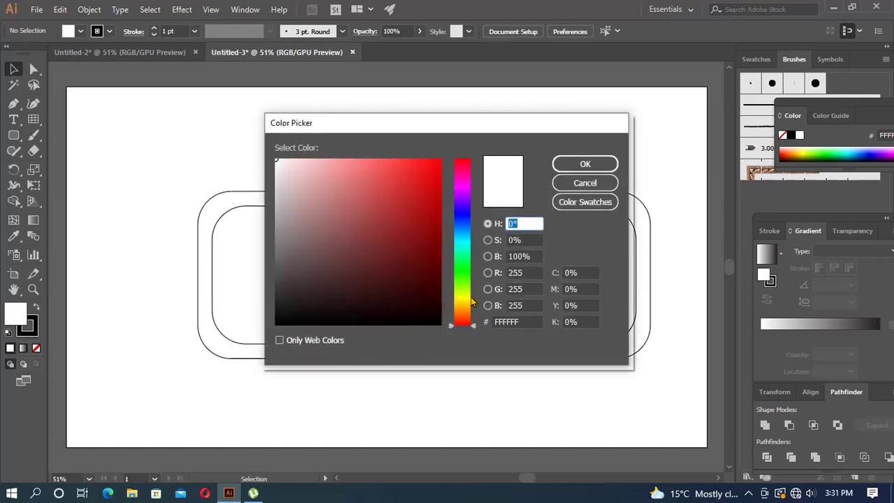
left_click(461, 306)
left_click(419, 226)
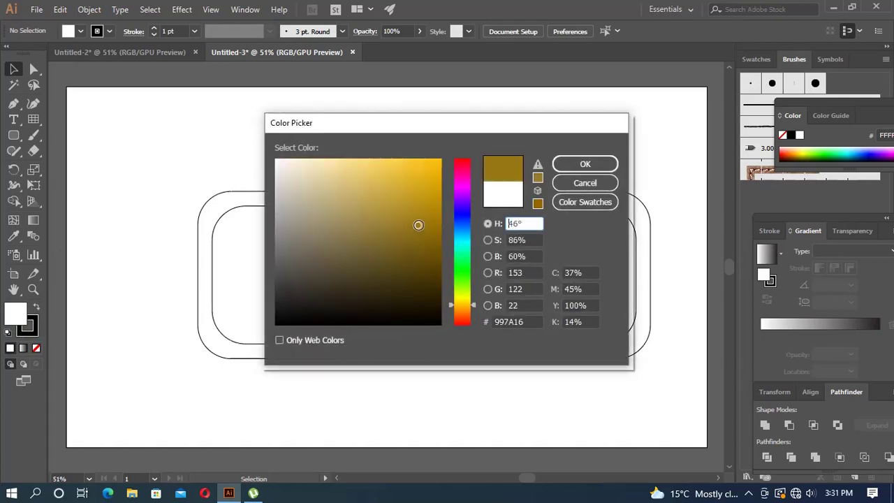
left_click(433, 170)
left_click(433, 192)
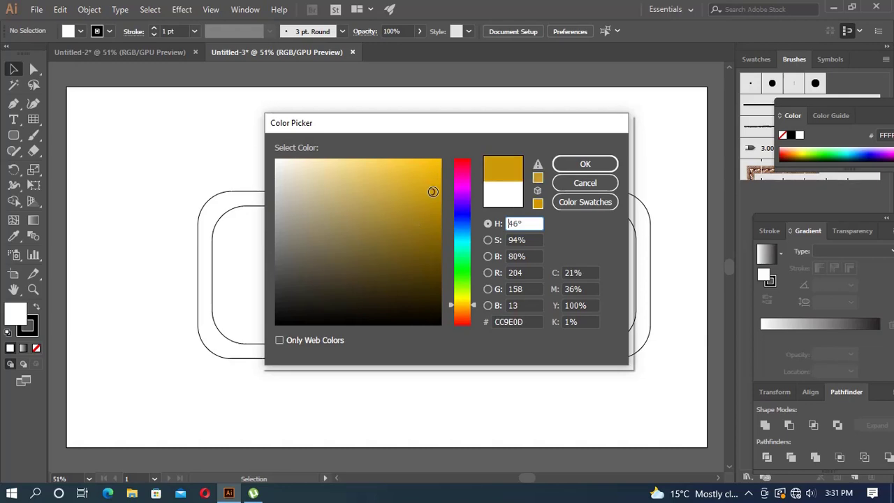
left_click(605, 167)
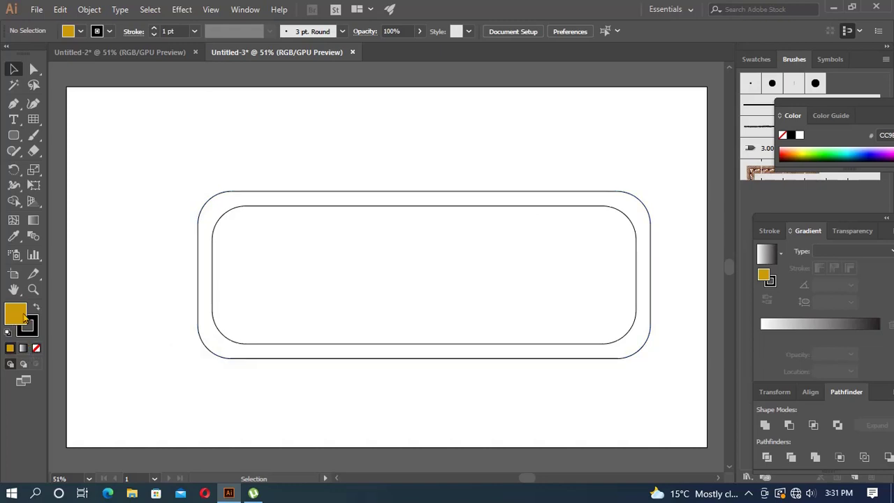
left_click(215, 352)
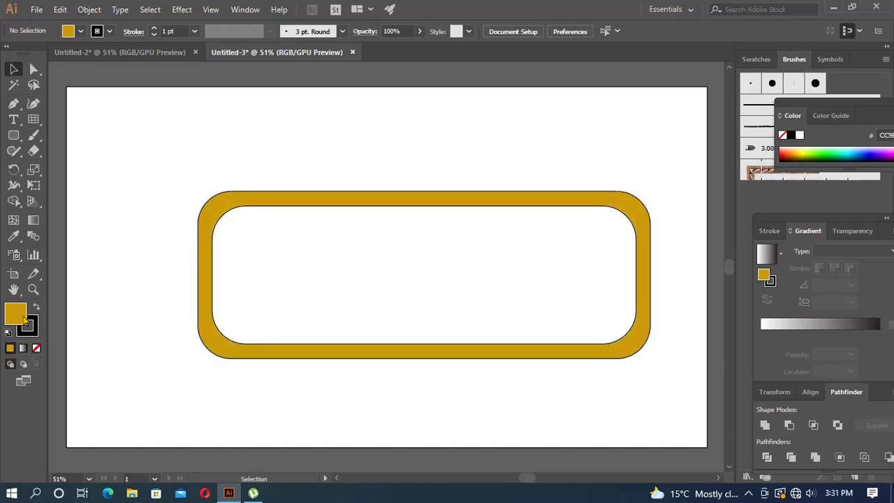
left_click(233, 269)
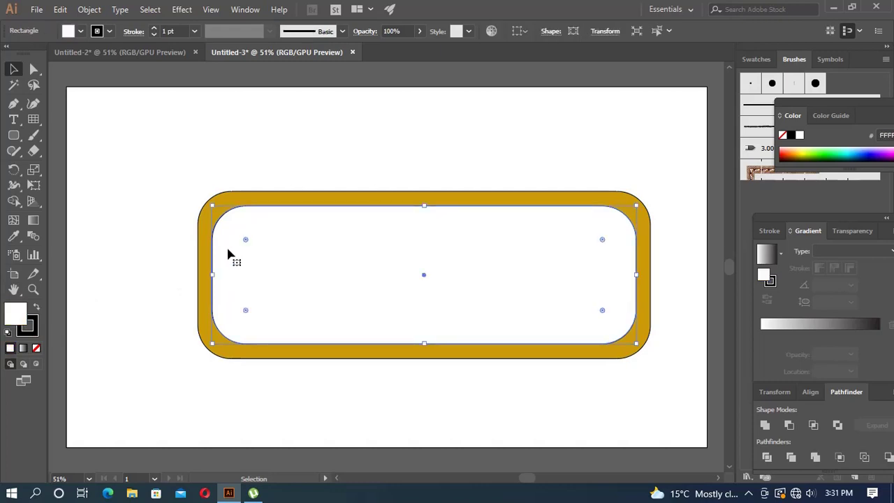
Fill the inner rounded rectangle with green felt colour #3DA553
double_click(10, 323)
left_click(472, 264)
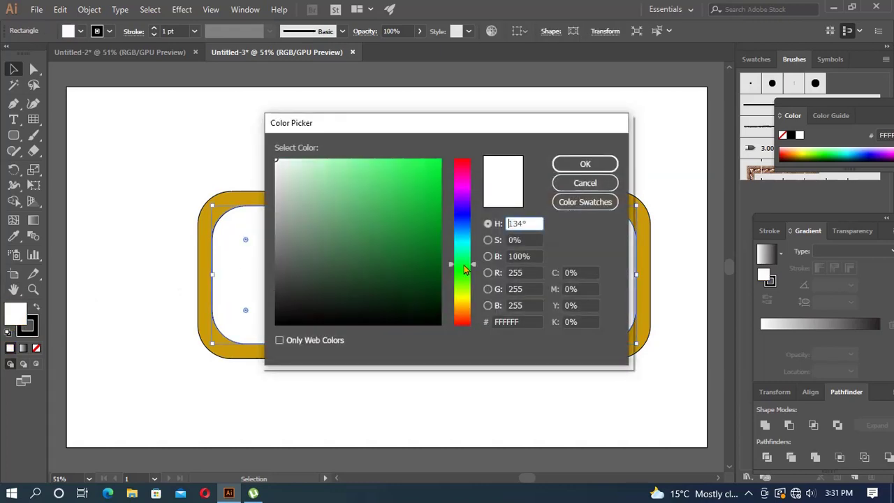
left_click(399, 223)
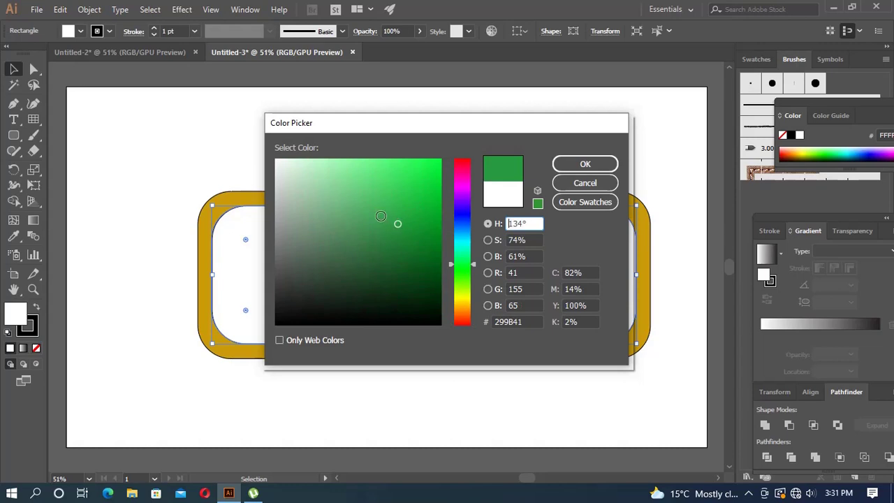
left_click(380, 216)
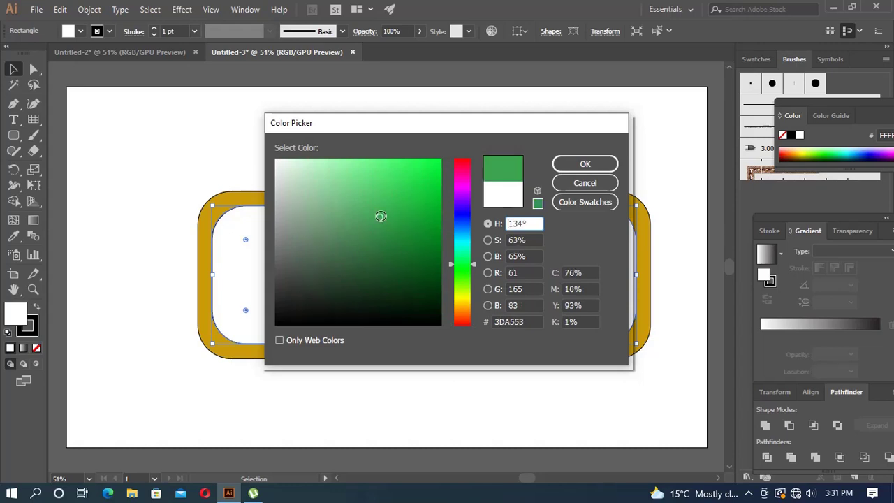
left_click(585, 162)
left_click(510, 147)
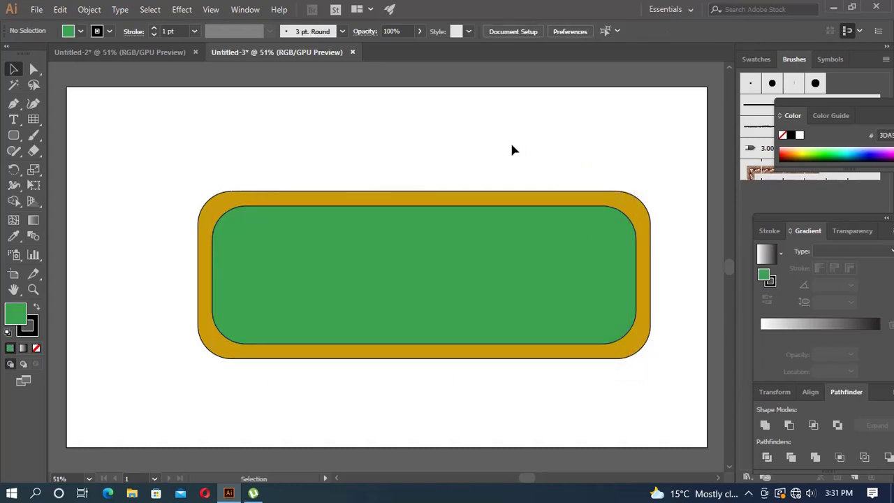
Select both table shapes and set their stroke to None
left_click_drag(407, 409, 403, 405)
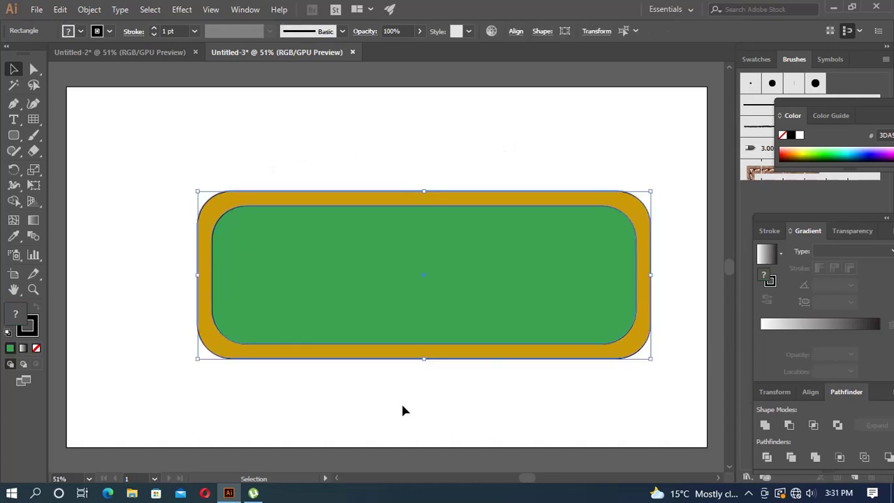
left_click(27, 334)
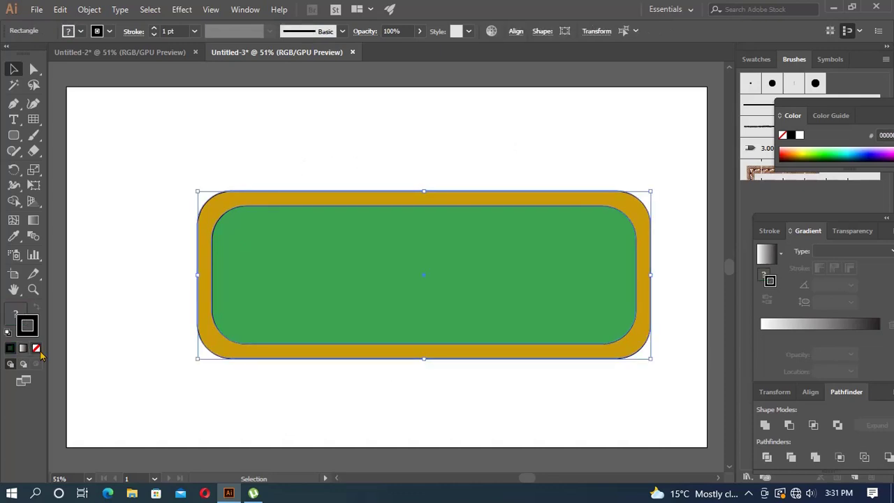
left_click(37, 349)
left_click(102, 347)
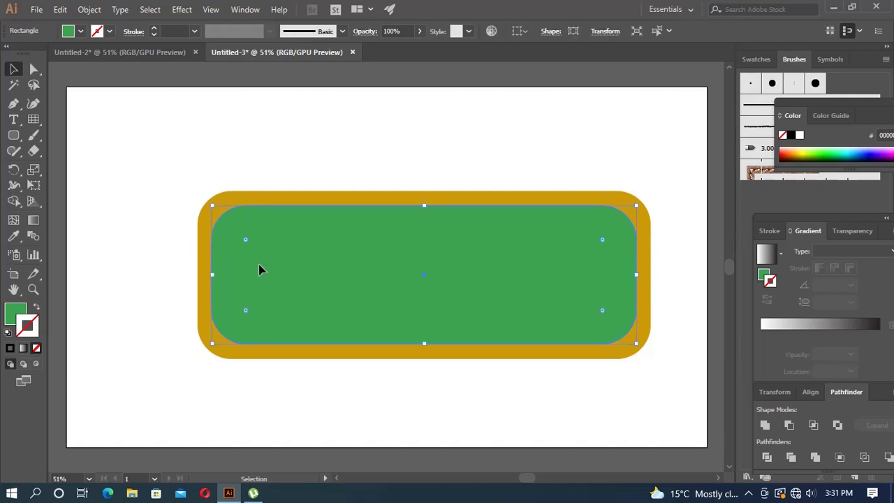
left_click(275, 112)
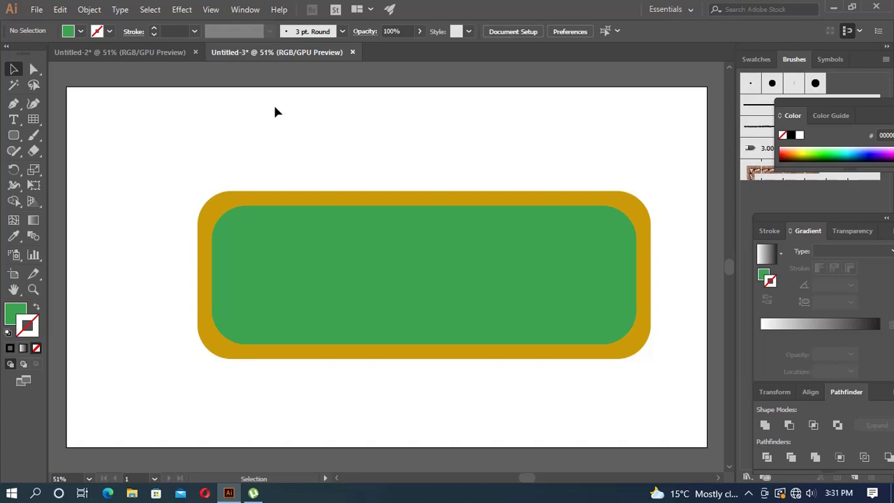
Draw a 52 px circle left of the table with a near-black outline
left_click(17, 139)
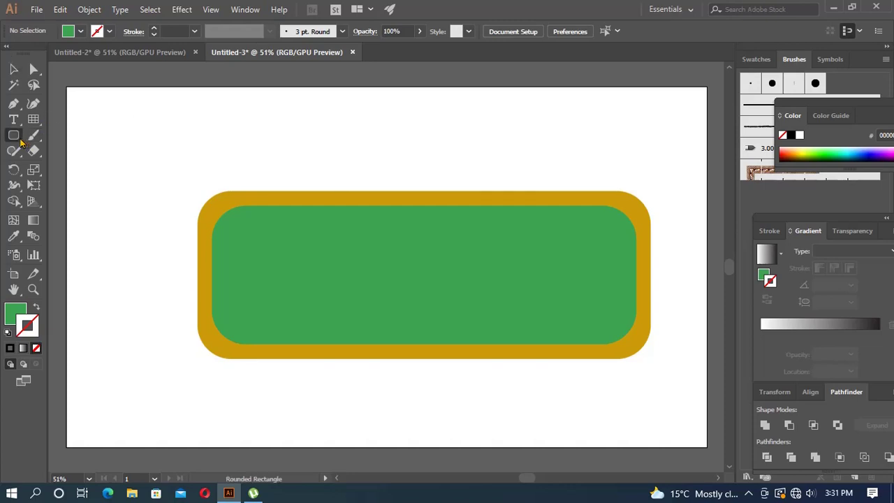
left_click(64, 170)
double_click(34, 333)
left_click(353, 316)
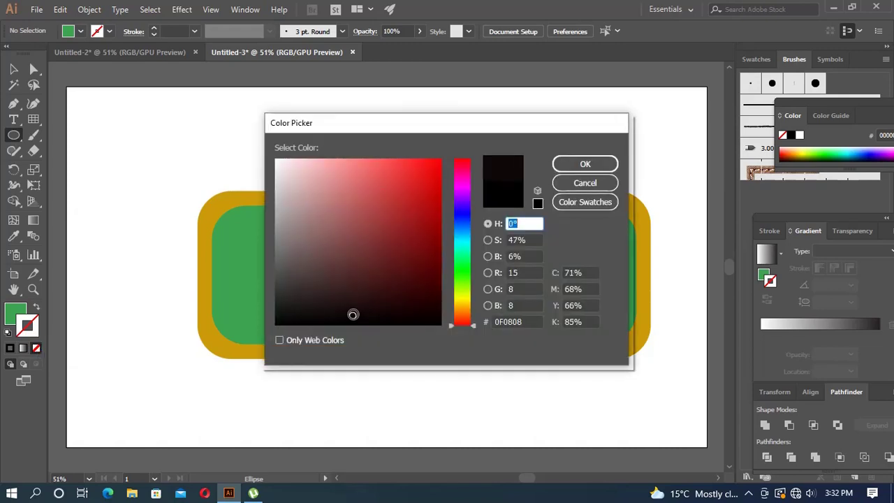
left_click(569, 165)
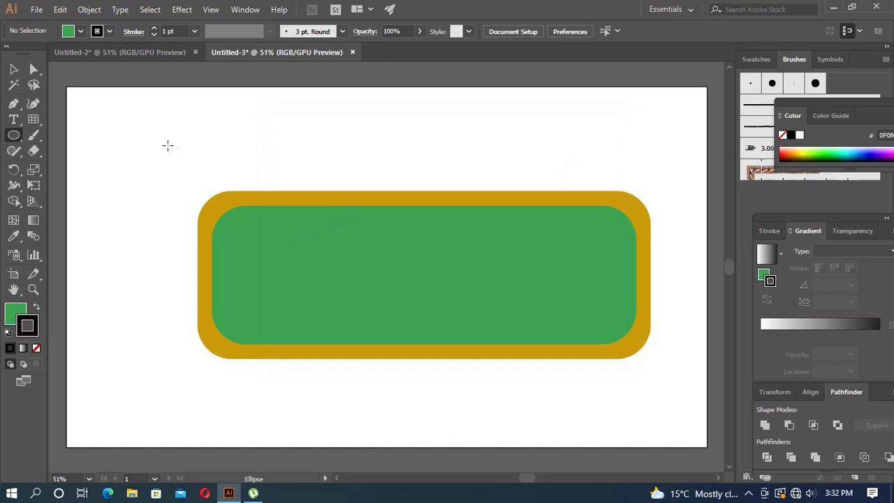
left_click_drag(158, 142, 177, 163)
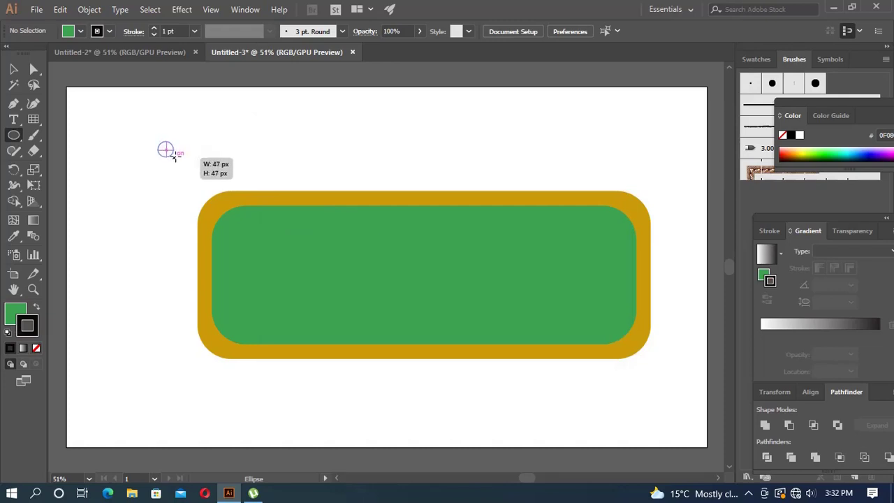
left_click(172, 174)
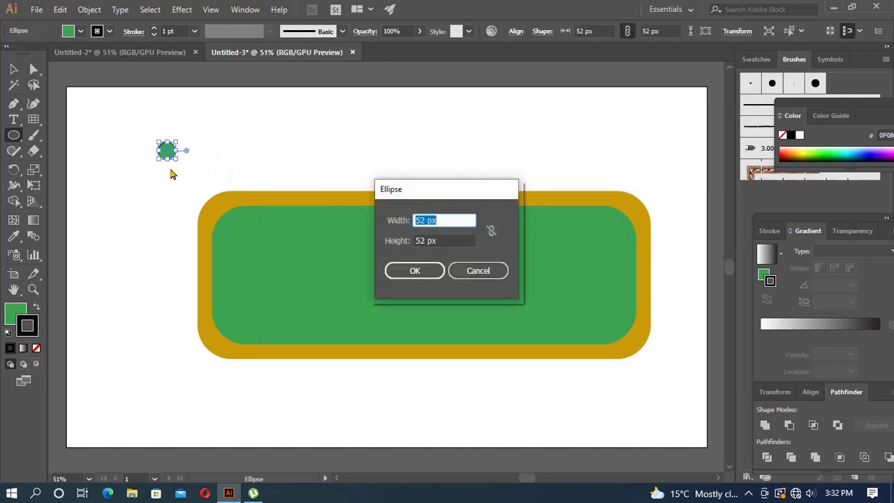
left_click(466, 269)
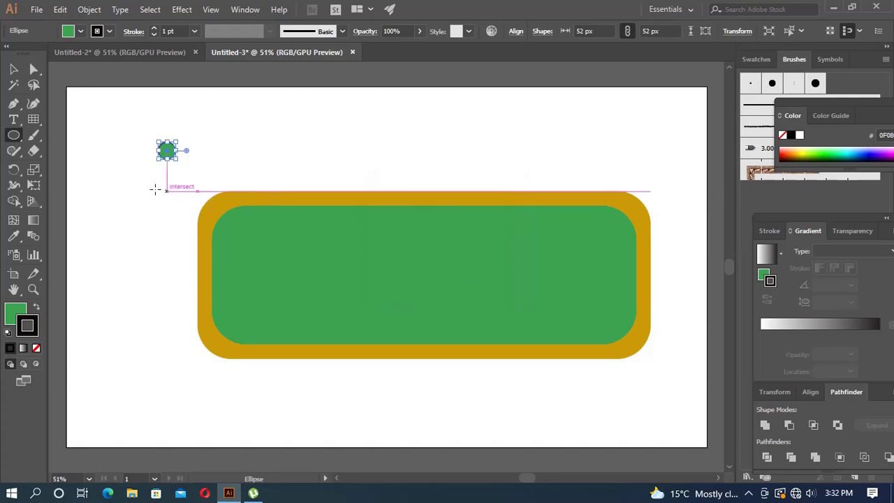
Alt-drag copies of the circle downward into a column of five and select them all
left_click(13, 69)
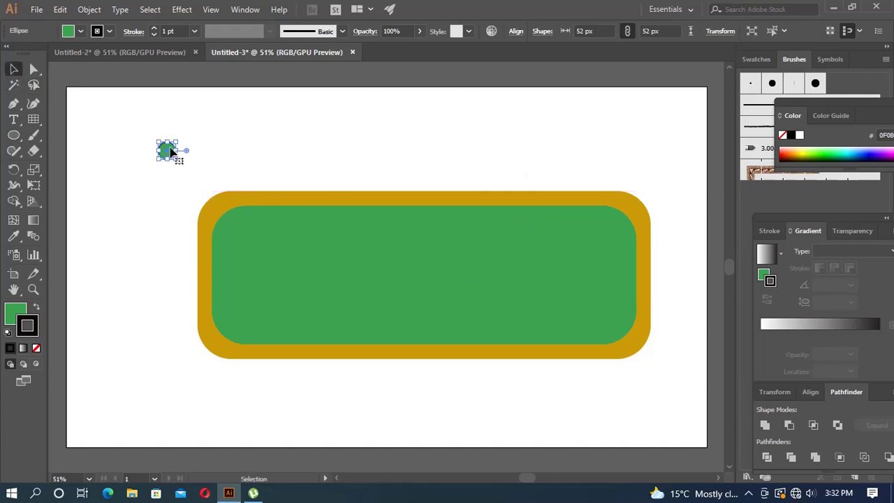
left_click_drag(171, 151, 171, 218)
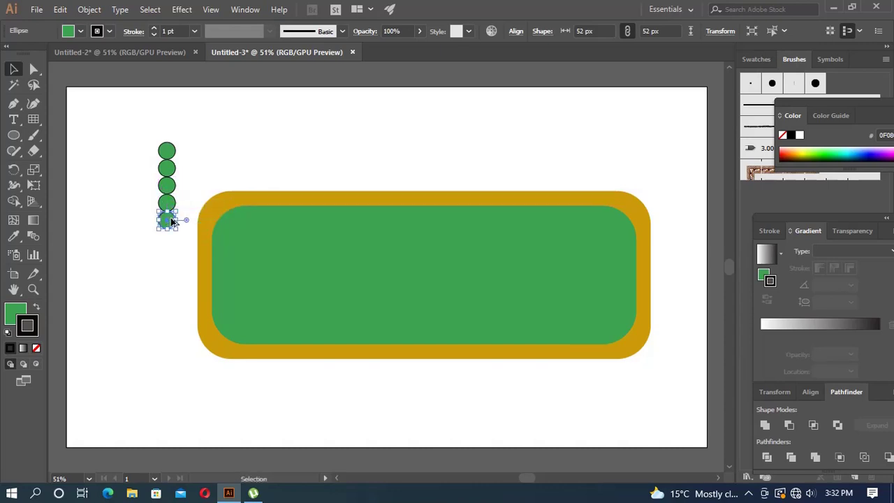
left_click(211, 166)
left_click_drag(140, 130, 178, 231)
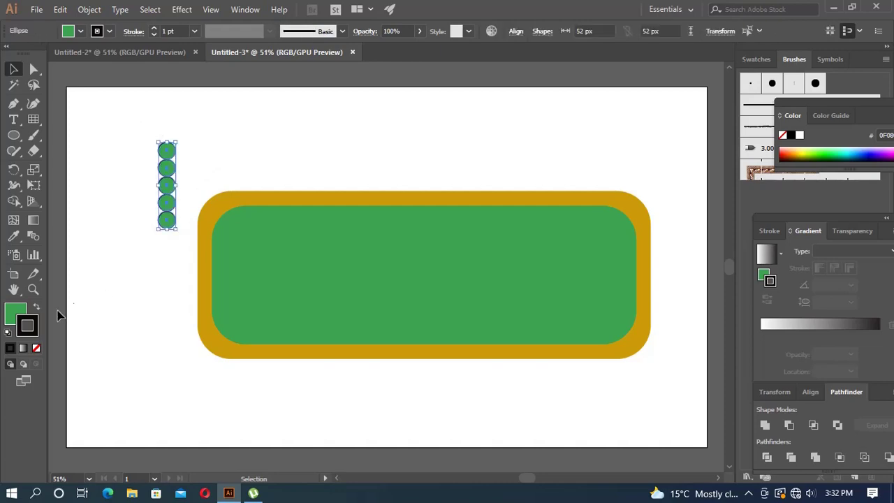
Remove the five circles' outlines and fill them bright red #F91047
left_click(37, 348)
double_click(14, 311)
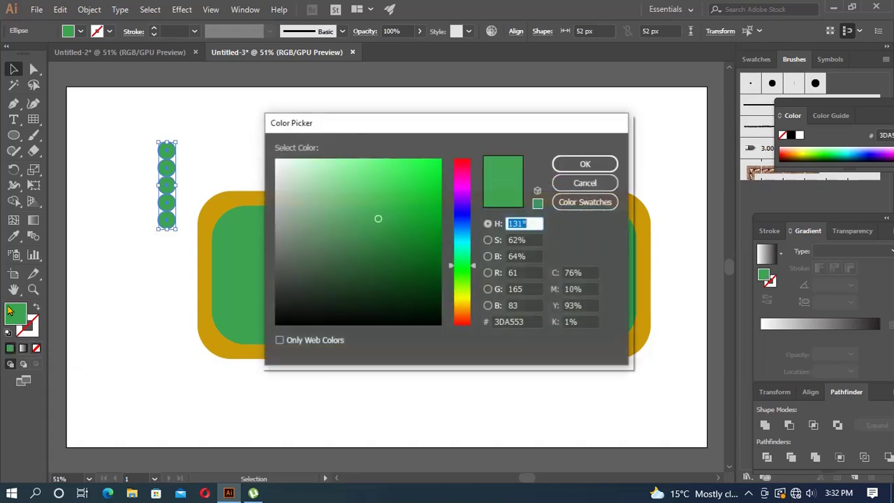
left_click(460, 167)
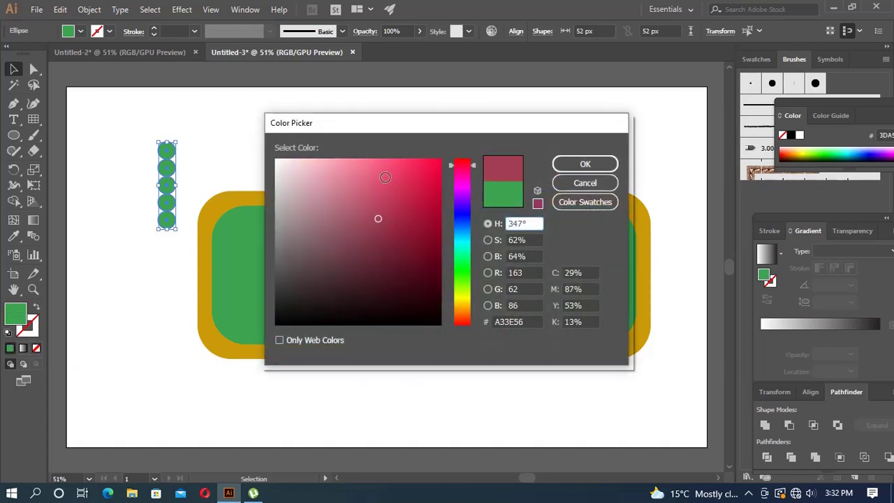
left_click(385, 176)
left_click(431, 162)
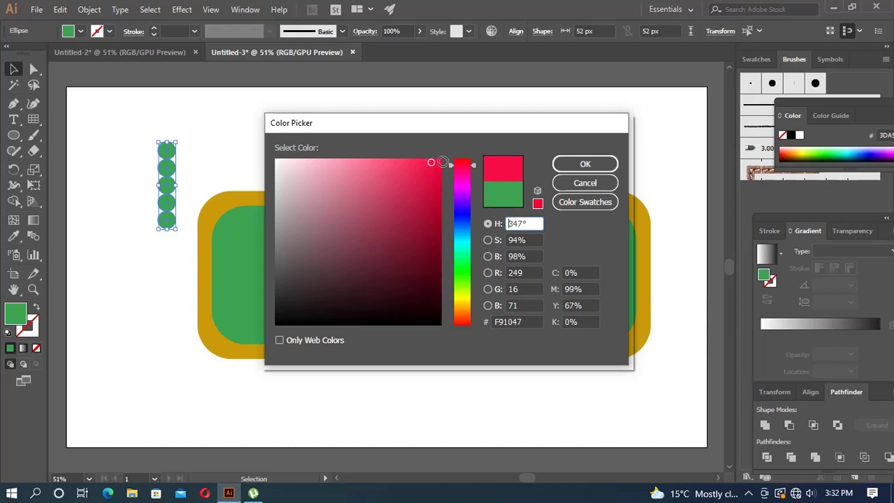
left_click(585, 164)
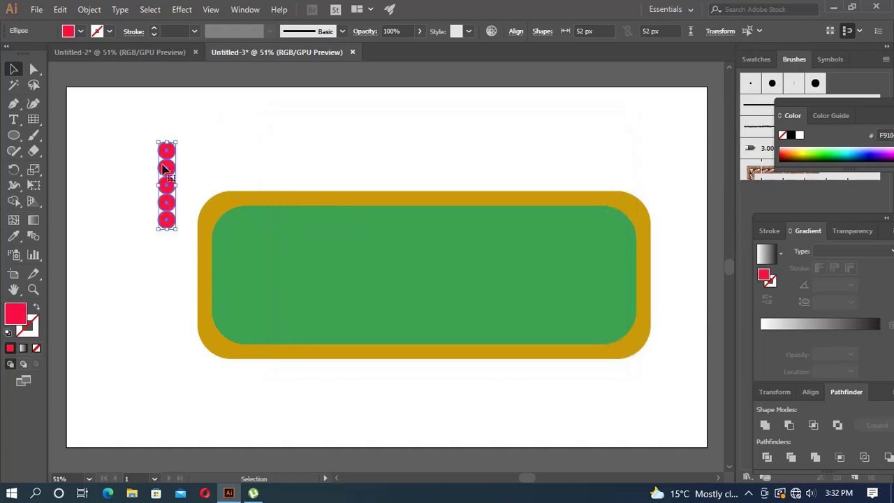
left_click(111, 151)
Move the red column onto the felt's left edge, undoing an accidental felt move
left_click_drag(148, 139, 192, 239)
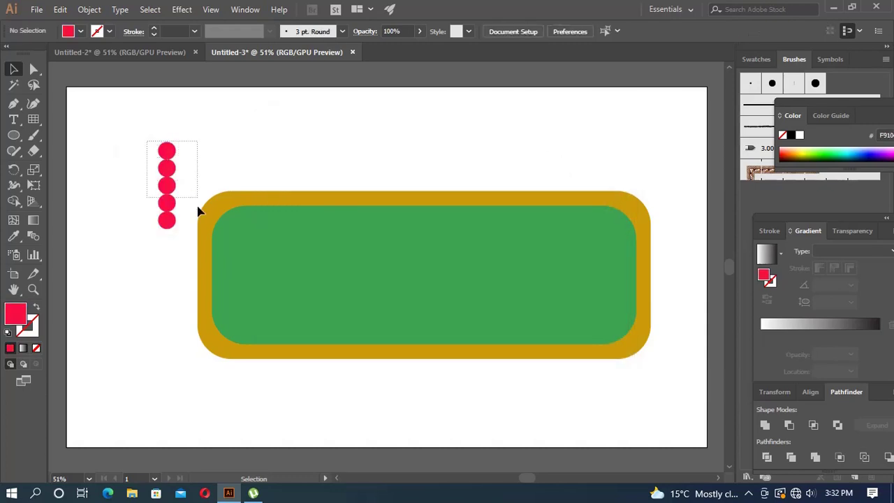
left_click_drag(173, 203, 248, 288)
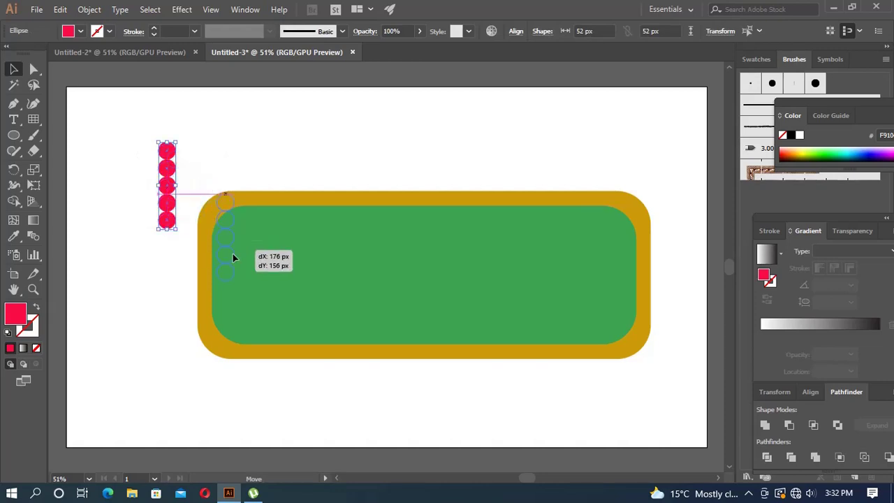
left_click_drag(248, 286, 247, 287)
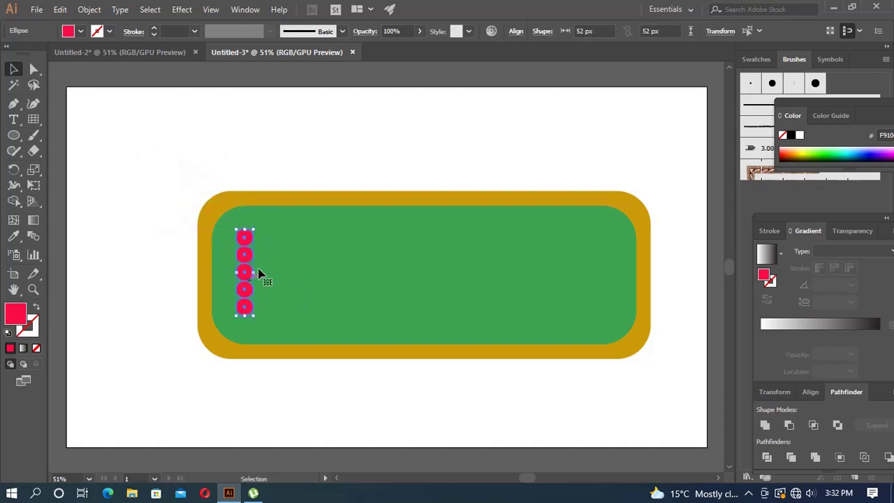
left_click(315, 158)
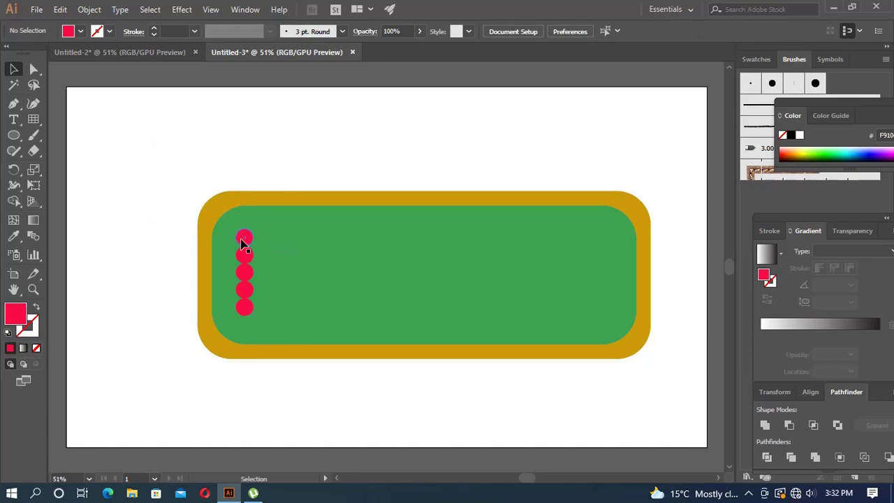
left_click_drag(235, 222, 242, 268)
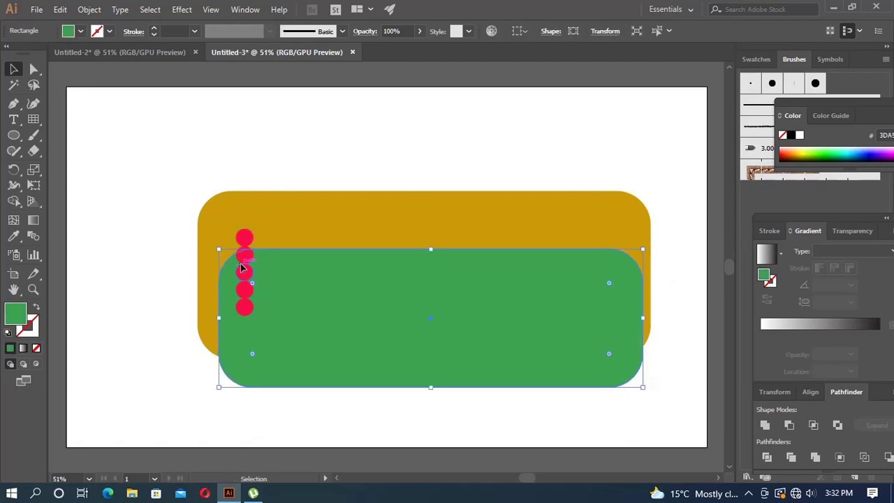
key("ctrl+z")
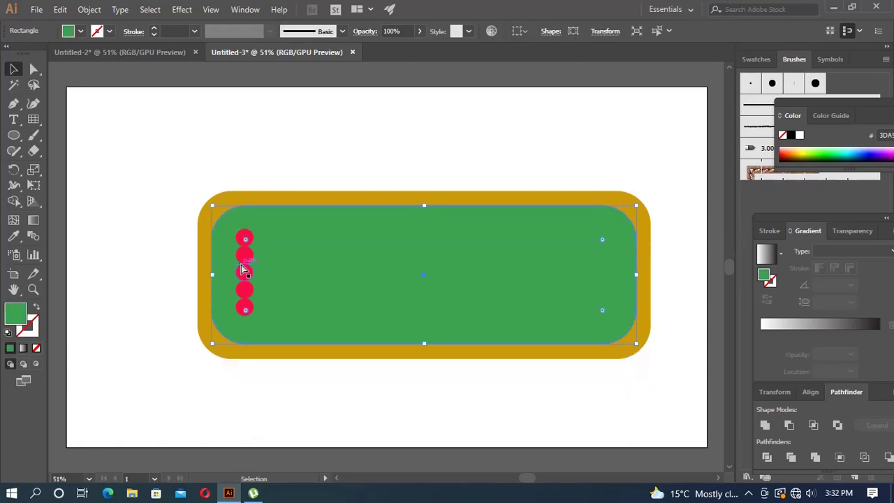
left_click(276, 136)
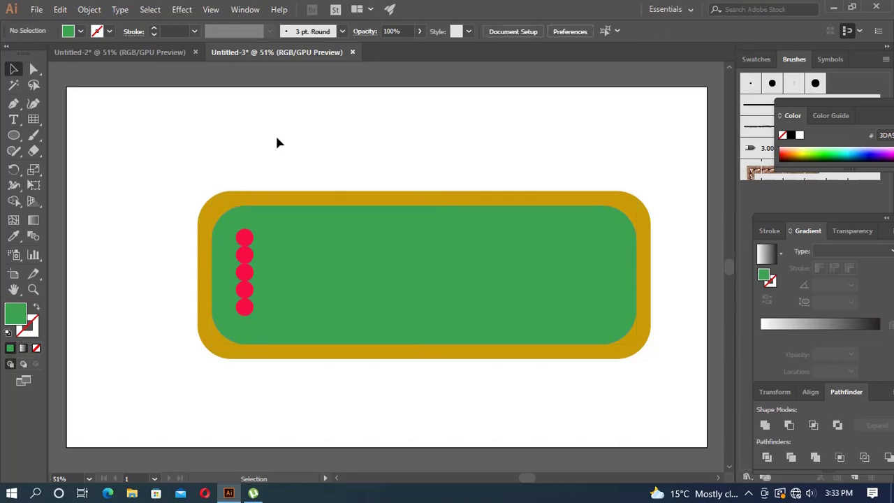
Undo the column's move so the red balls sit back outside the table's left edge
left_click(245, 238)
left_click(256, 266)
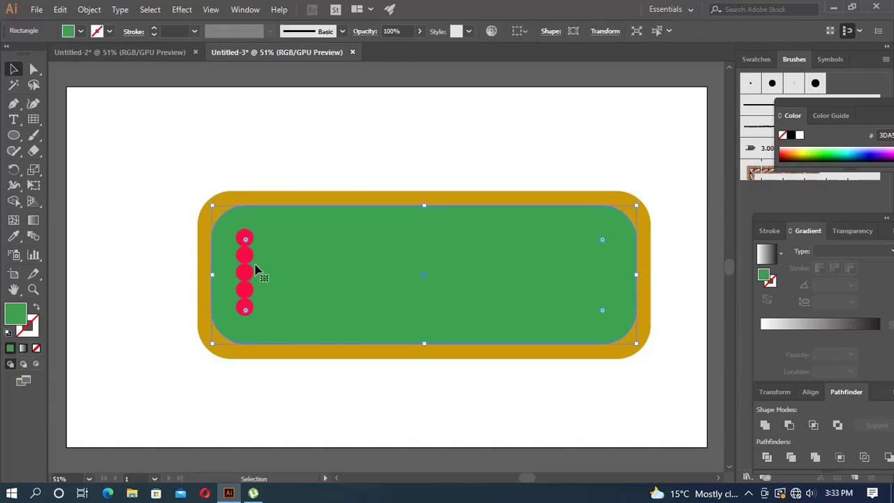
left_click(250, 168)
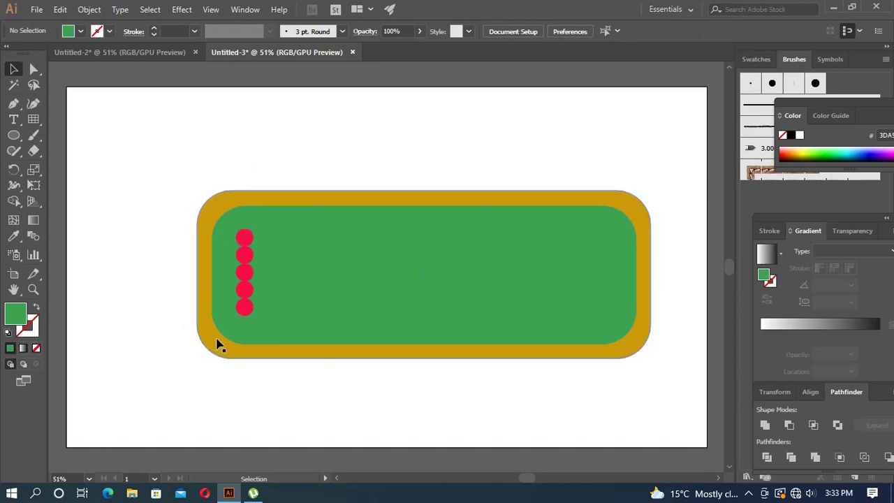
left_click_drag(239, 232, 239, 226)
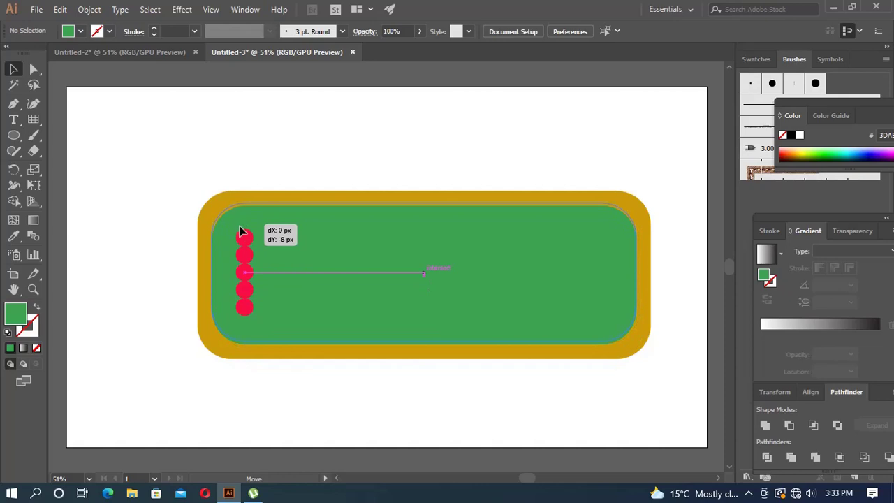
left_click_drag(239, 232, 239, 232)
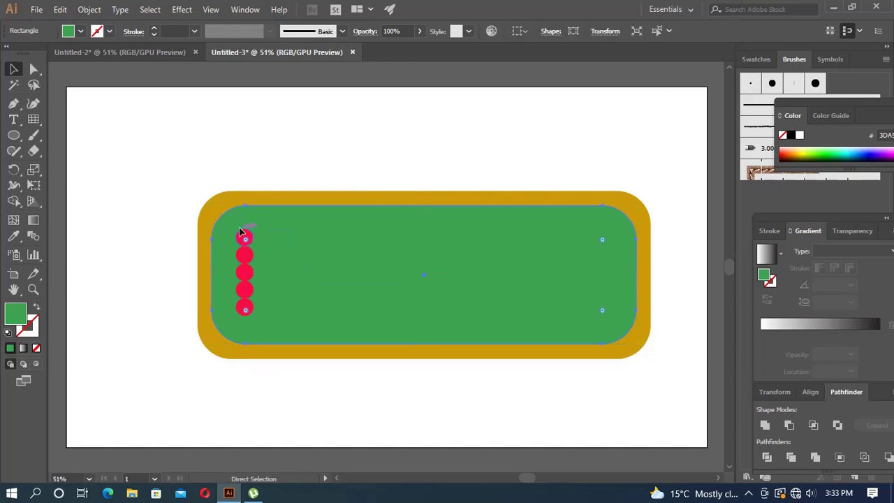
key("ctrl+z")
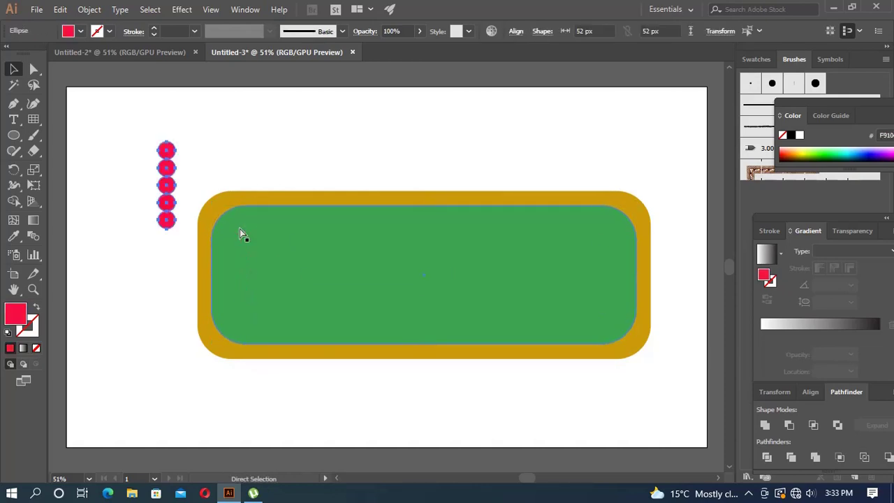
left_click(241, 168)
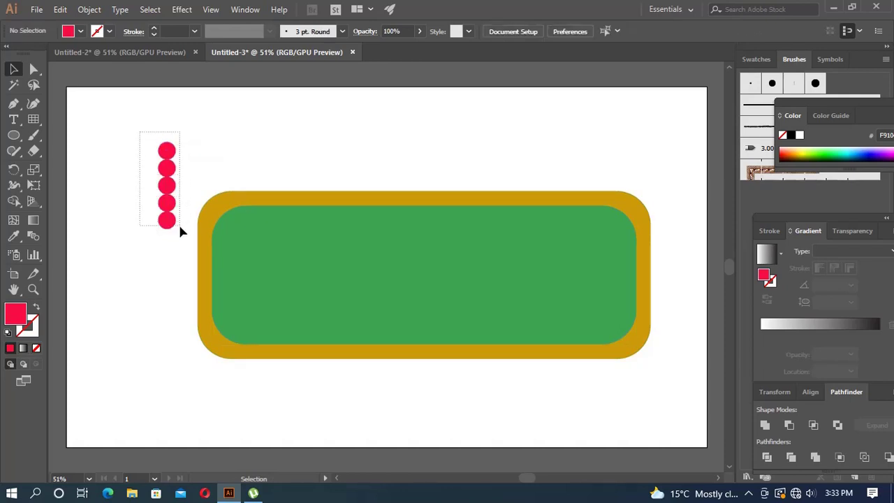
Duplicate the red ball column and nestle the copy beside the first one
left_click(168, 184)
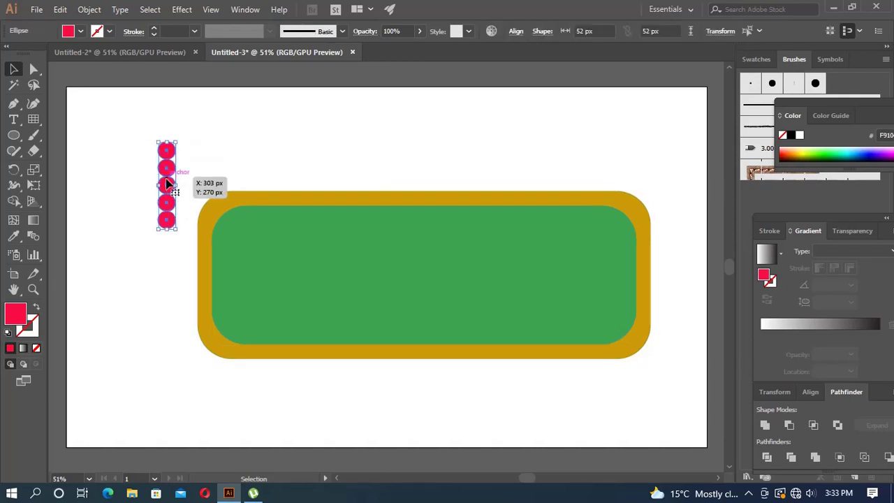
mouse_move(167, 183)
left_mouse_down()
mouse_move(191, 188)
mouse_move(181, 187)
left_mouse_up()
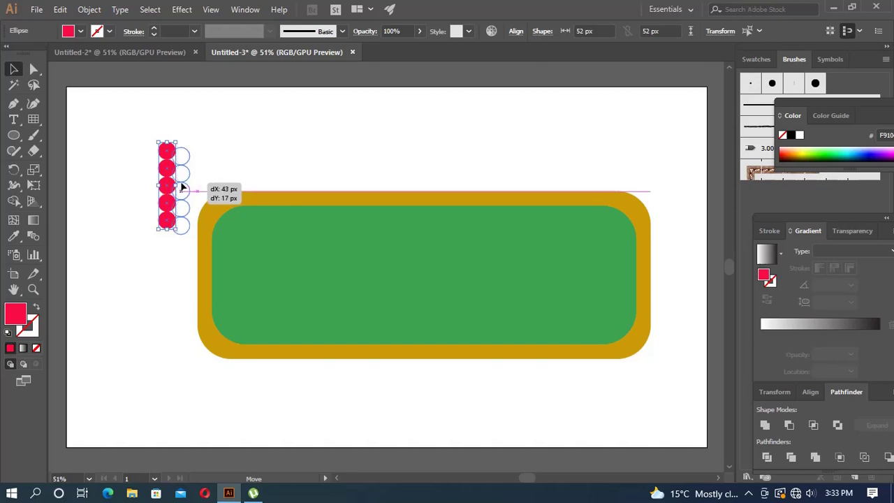
key("super")
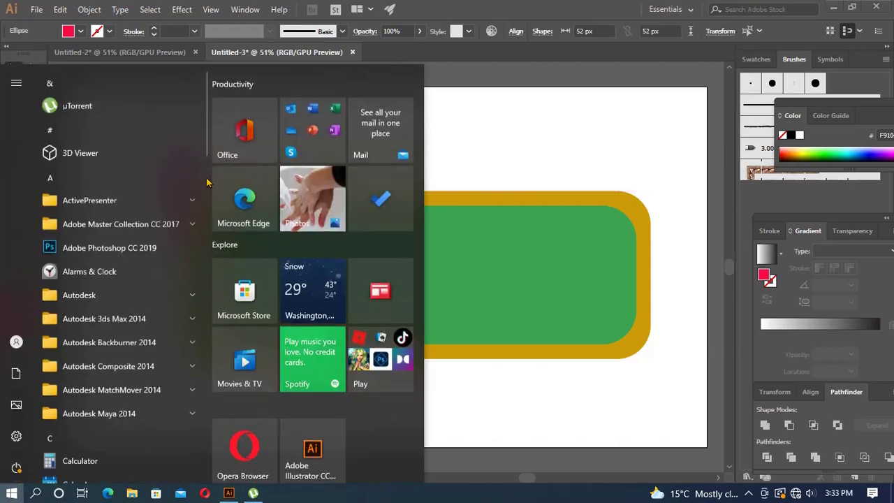
key("super")
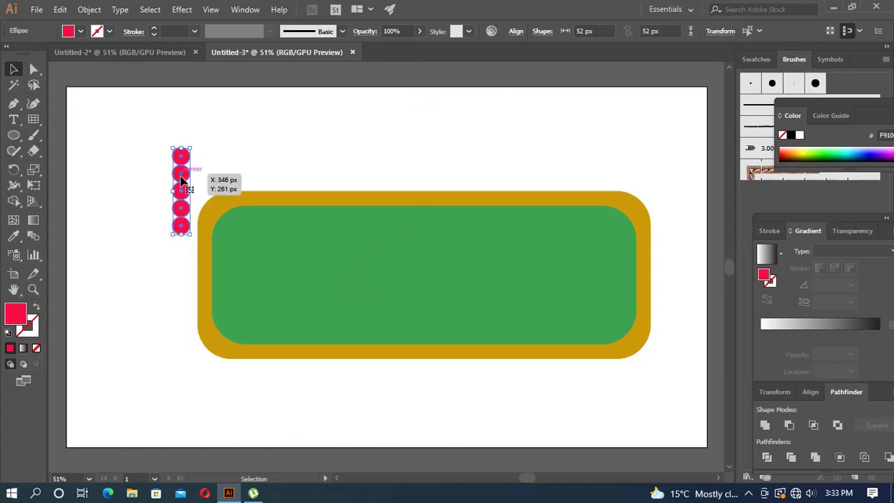
left_click_drag(180, 182, 132, 180)
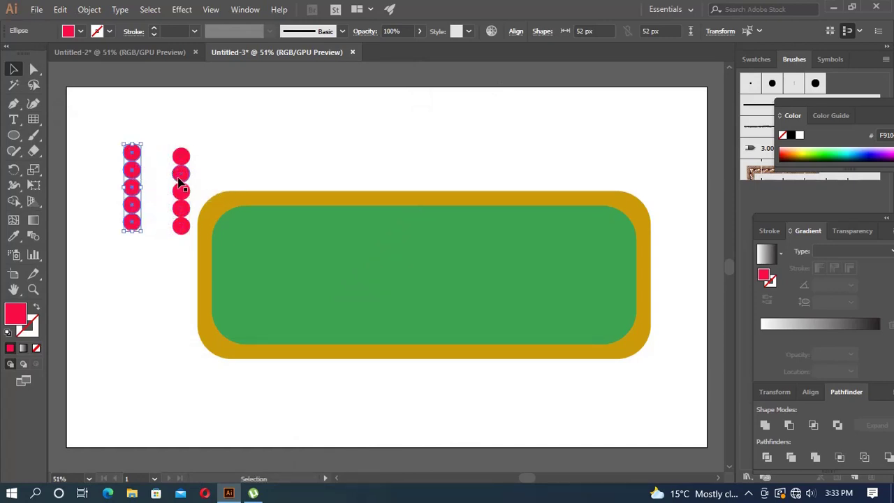
left_click_drag(168, 133, 185, 231)
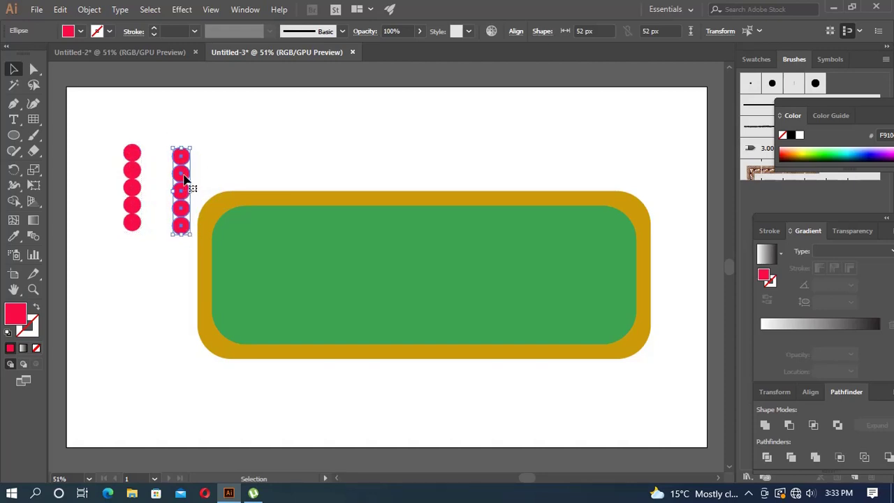
left_click_drag(184, 181, 155, 183)
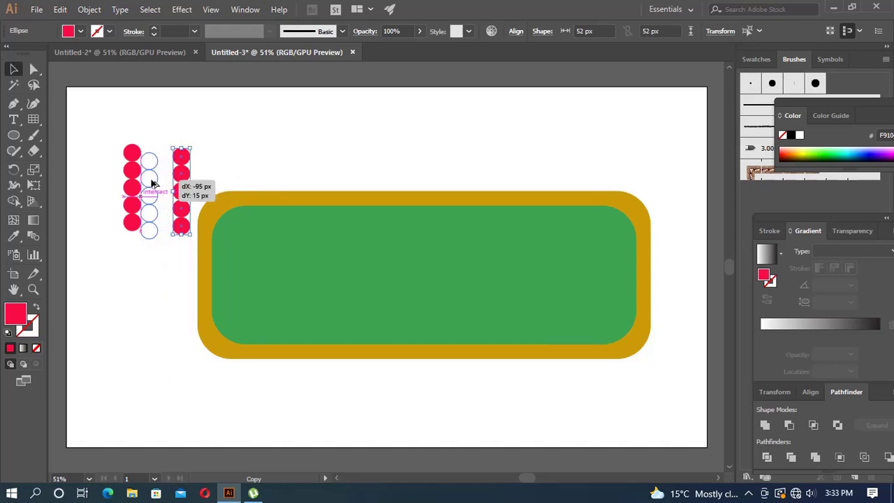
left_click_drag(152, 180, 151, 180)
Offset the second column half a ball and delete its bottom ball, leaving four
left_click(194, 165)
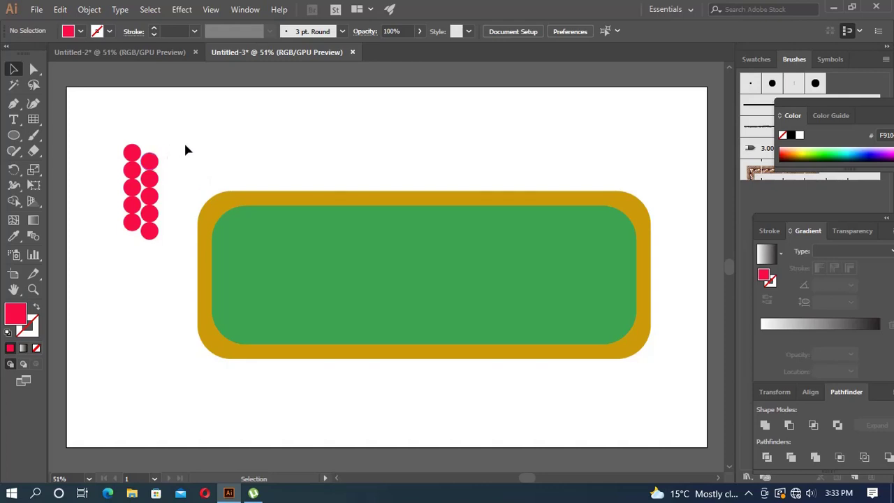
left_click_drag(158, 150, 159, 236)
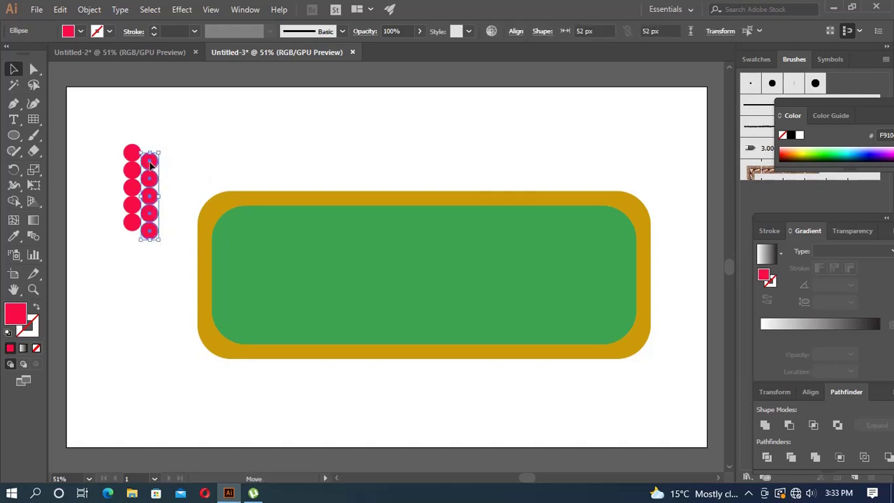
left_click_drag(153, 165, 149, 165)
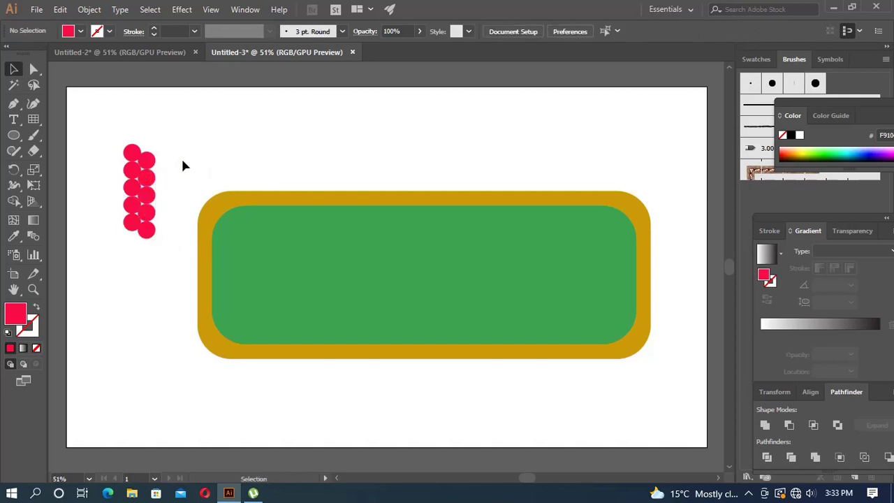
left_click(146, 232)
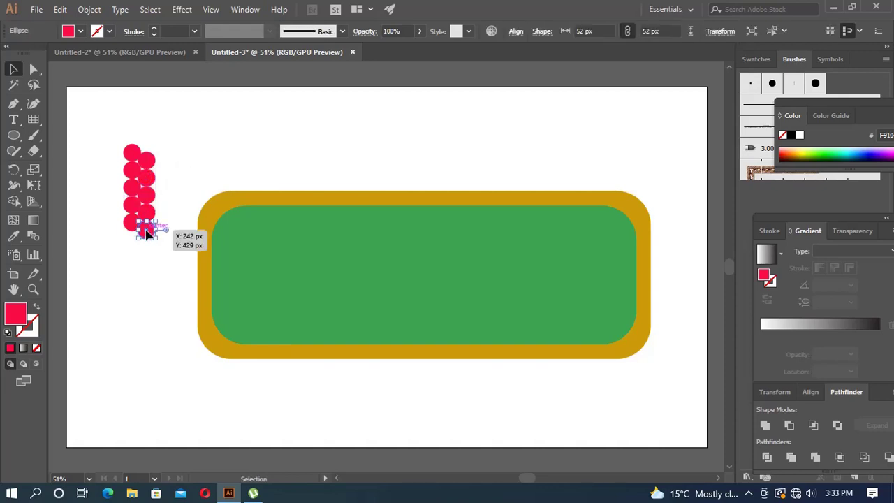
key("Delete")
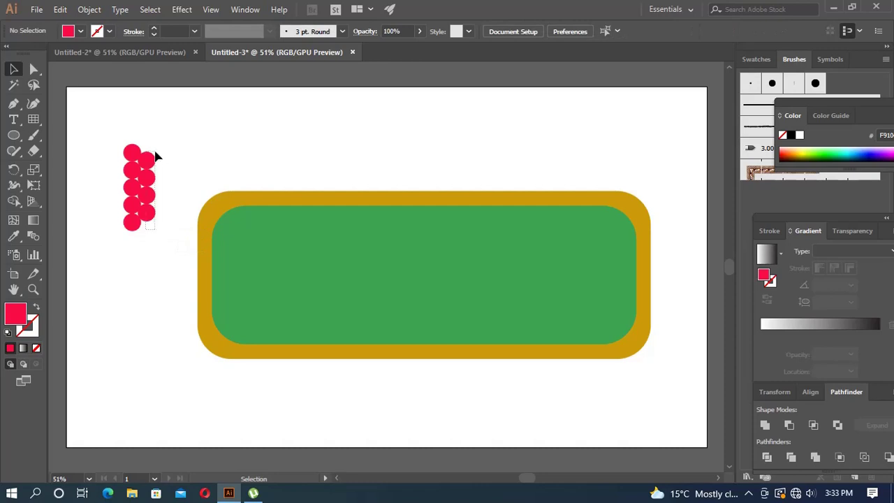
left_click(150, 161)
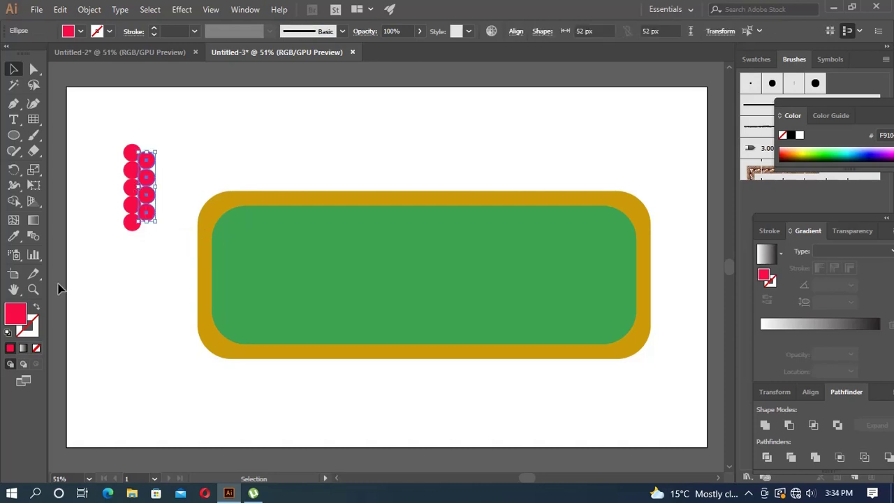
Color the four-ball column blue #4B2FF2 and Alt-drag a copy right as a third column
double_click(18, 317)
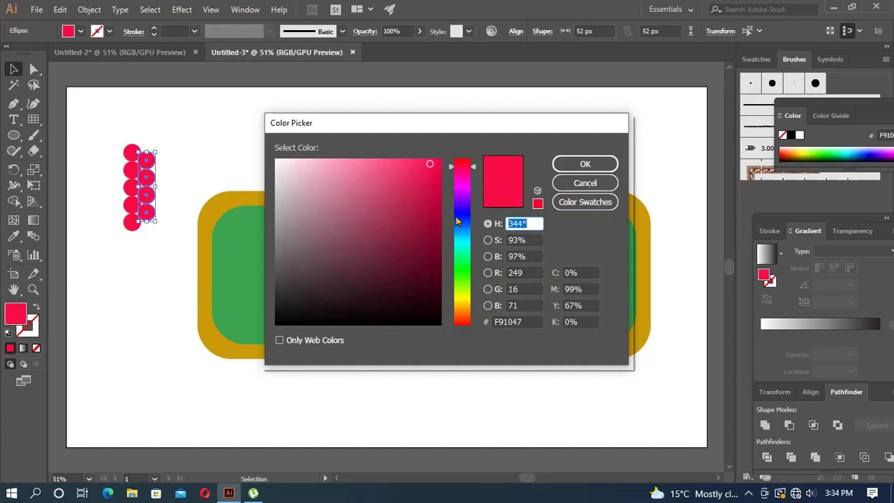
left_click_drag(457, 218, 459, 211)
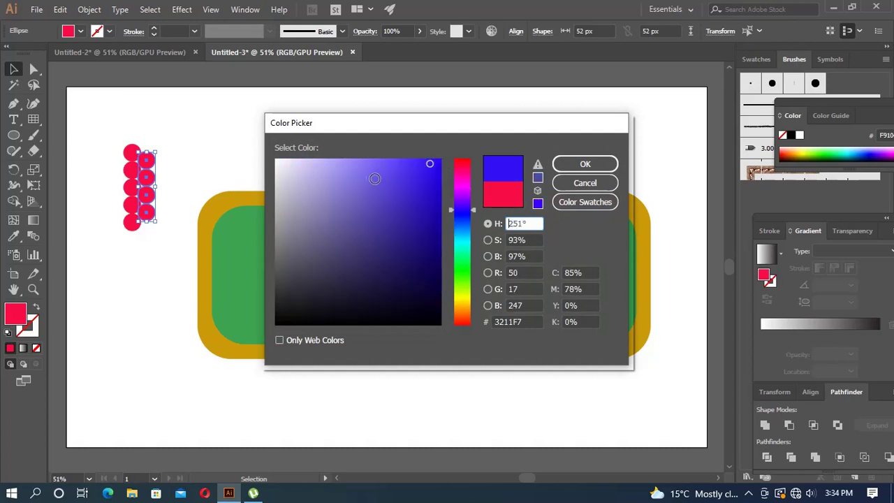
left_click(365, 177)
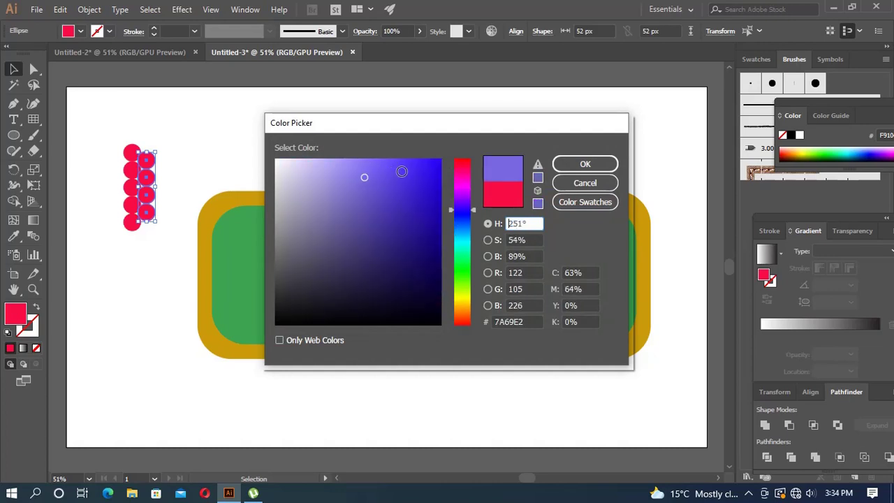
left_click(412, 166)
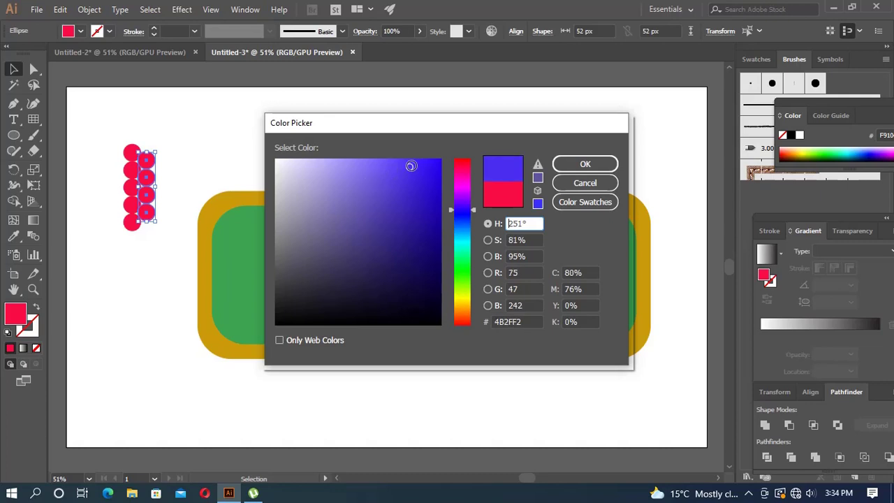
left_click(584, 163)
left_click(292, 148)
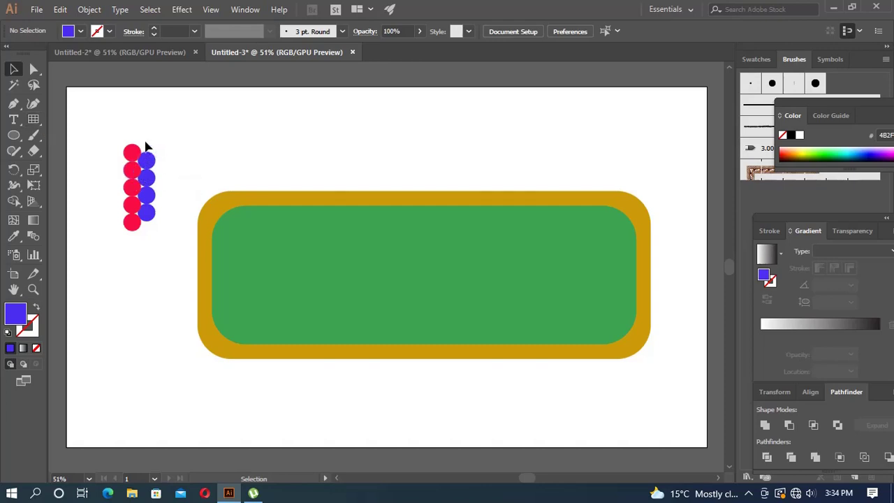
left_click_drag(151, 148, 154, 202)
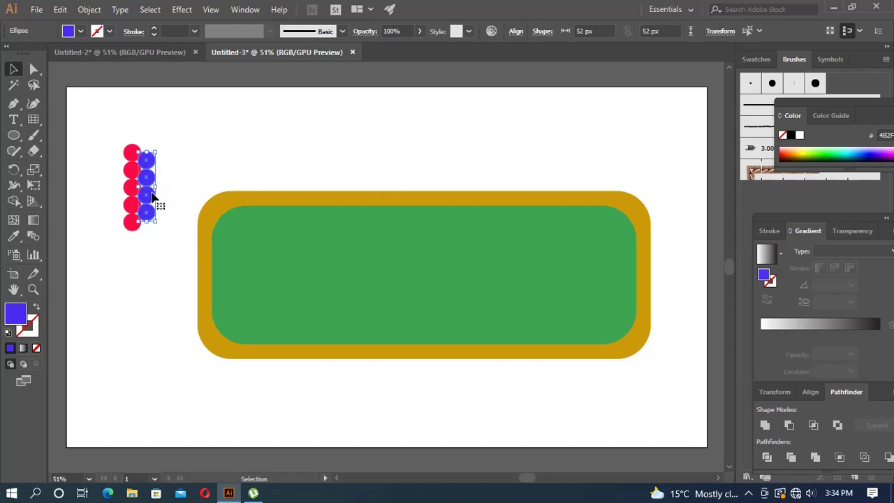
left_click_drag(153, 198, 168, 202)
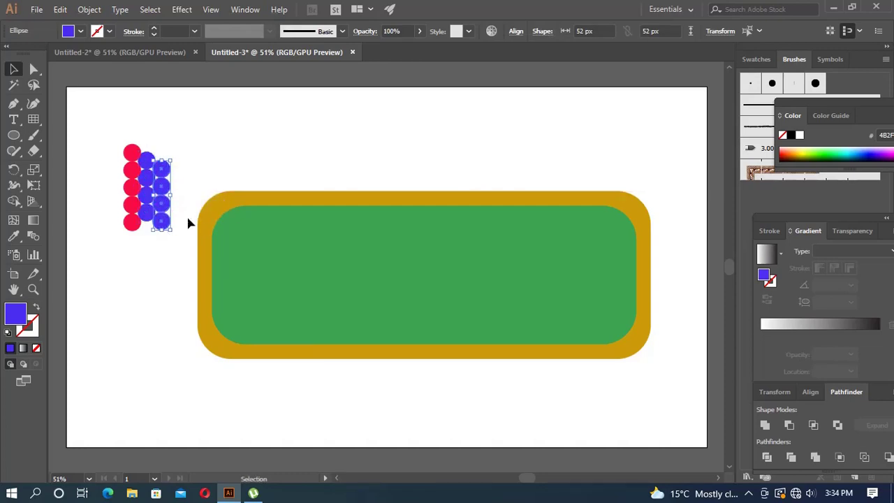
Set the third ball column's fill to bright yellow FFF812 in the Color Picker
double_click(14, 314)
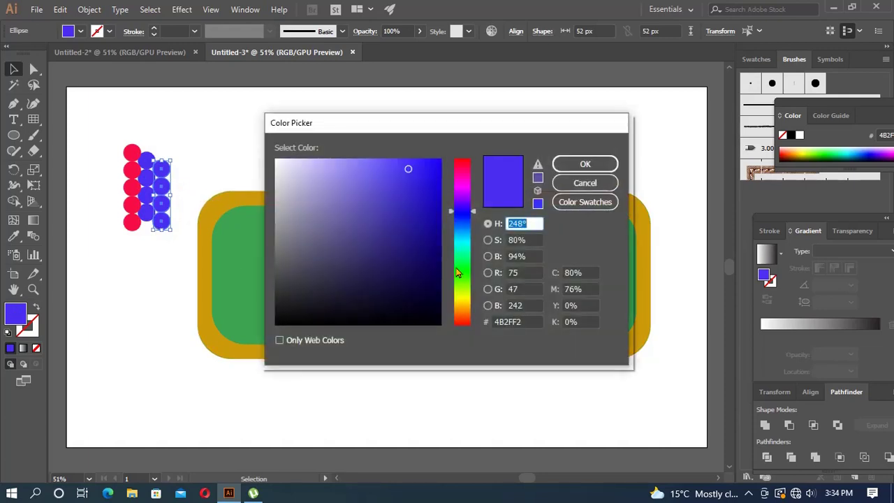
left_click(460, 243)
left_click(414, 192)
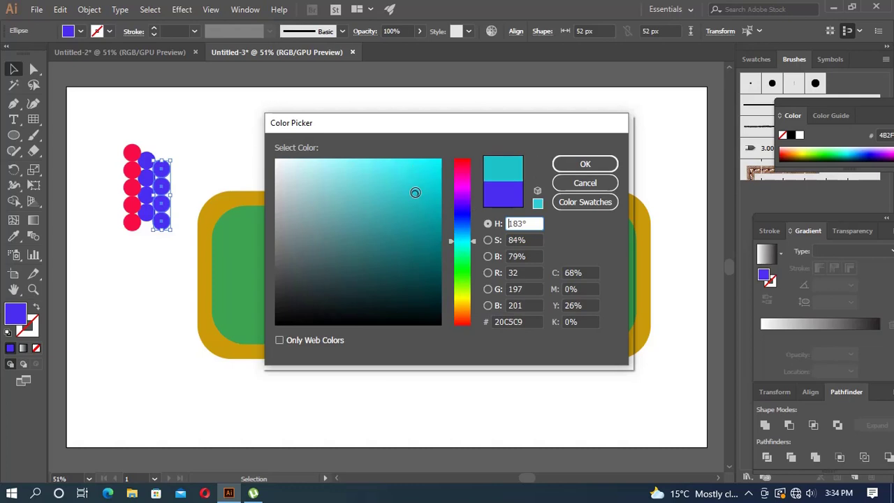
left_click_drag(466, 314, 461, 305)
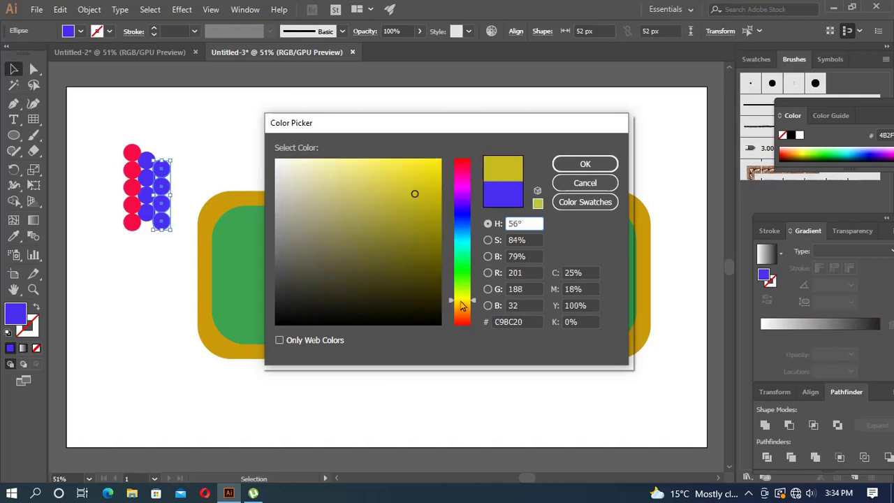
left_click(487, 240)
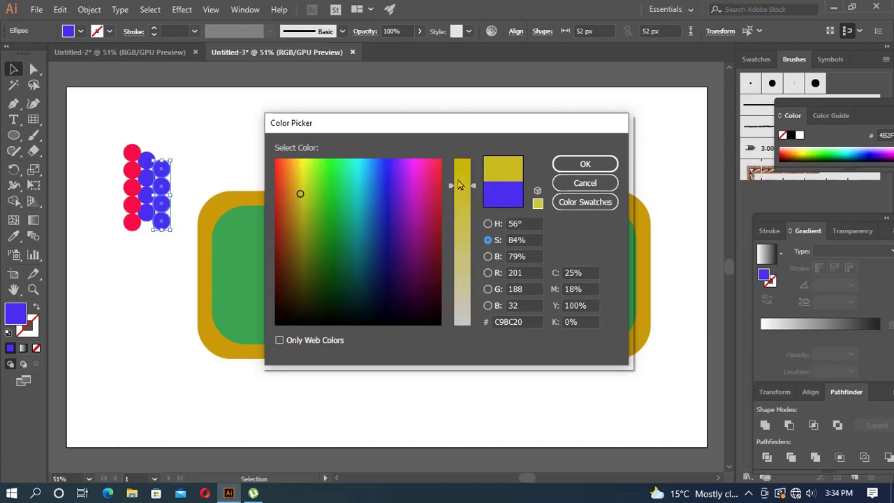
mouse_move(460, 185)
left_mouse_down()
mouse_move(460, 299)
mouse_move(462, 166)
left_mouse_up()
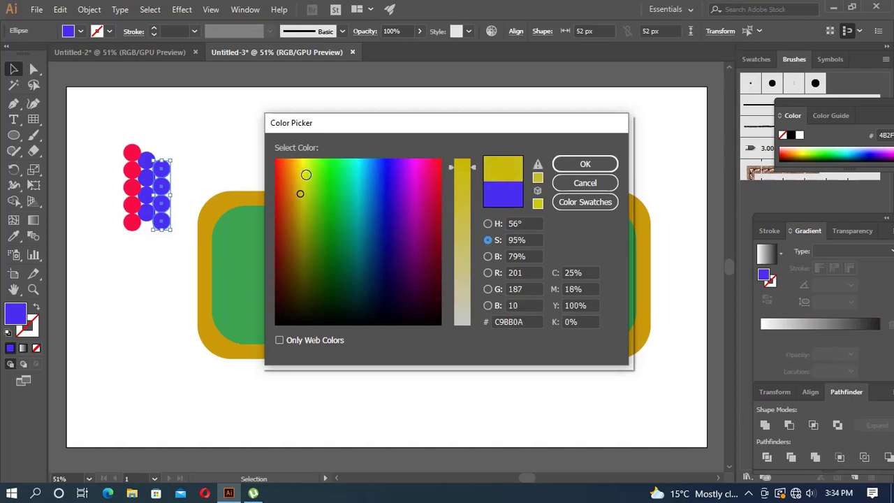
left_click(302, 175)
mouse_move(302, 175)
left_mouse_down()
mouse_move(306, 206)
mouse_move(302, 159)
left_mouse_up()
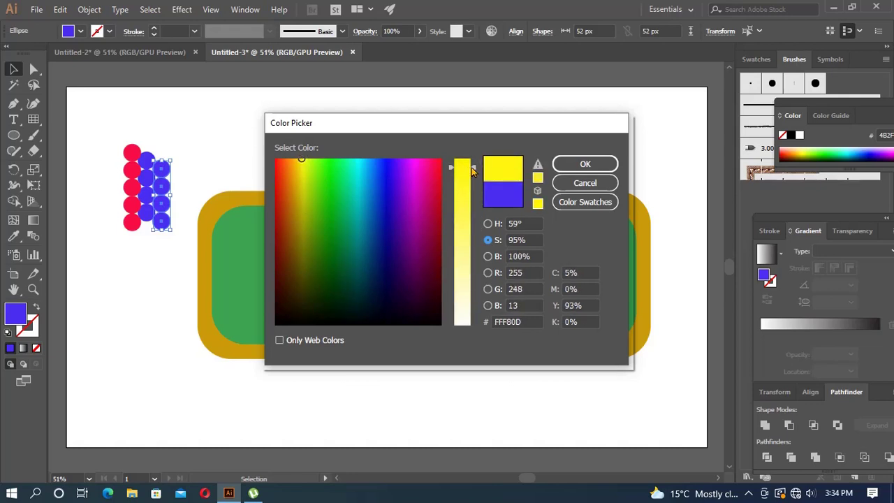
mouse_move(472, 169)
left_mouse_down()
mouse_move(475, 182)
mouse_move(473, 171)
left_mouse_up()
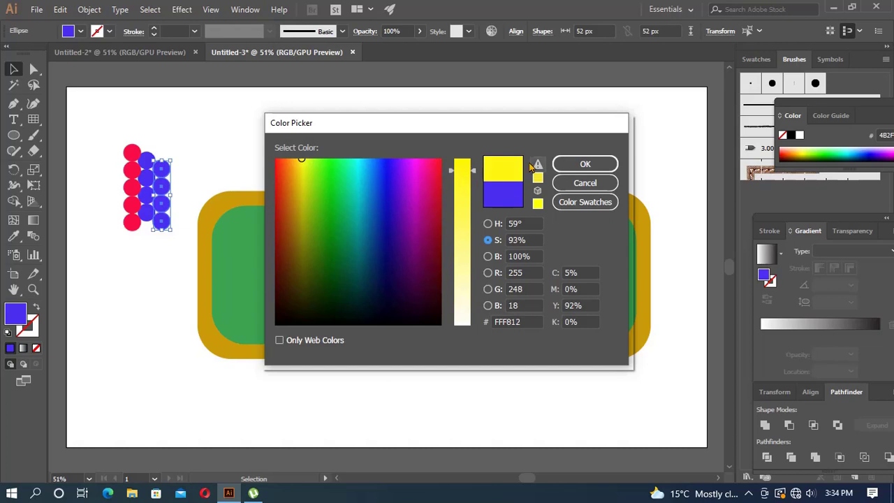
left_click(577, 164)
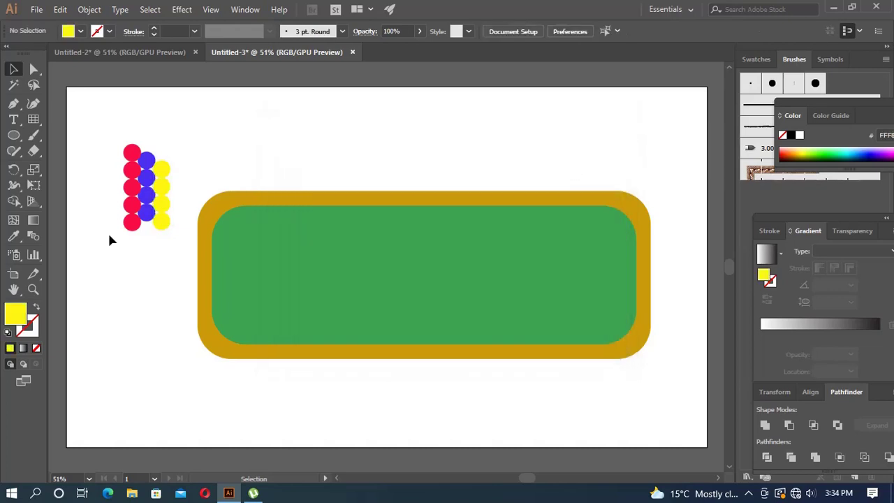
Delete the bottom yellow ball and duplicate the remaining yellow column
left_click(160, 230)
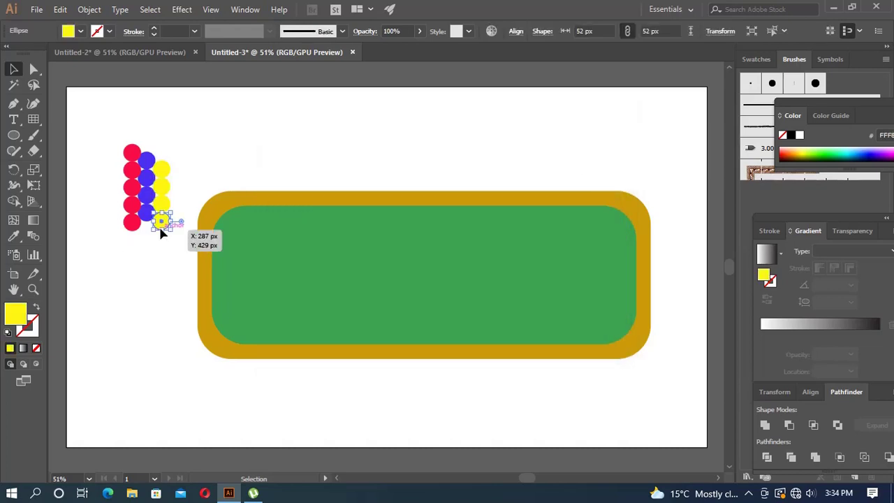
key("Delete")
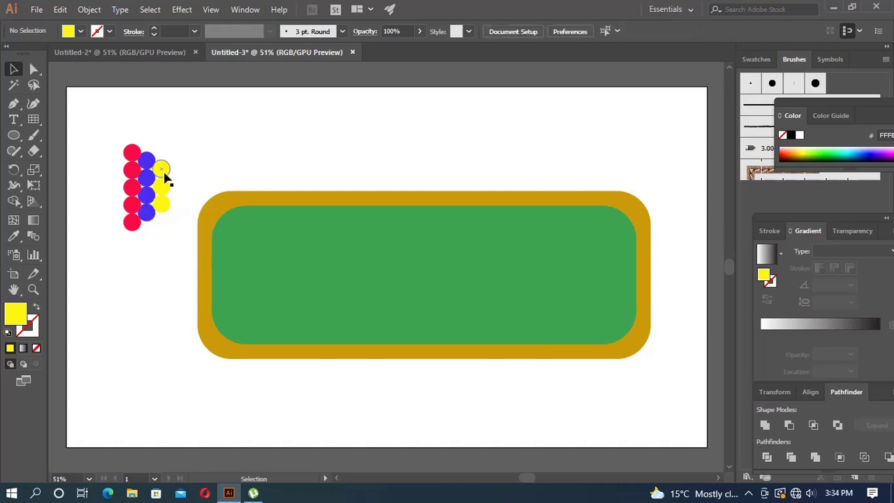
left_click_drag(179, 144, 168, 217)
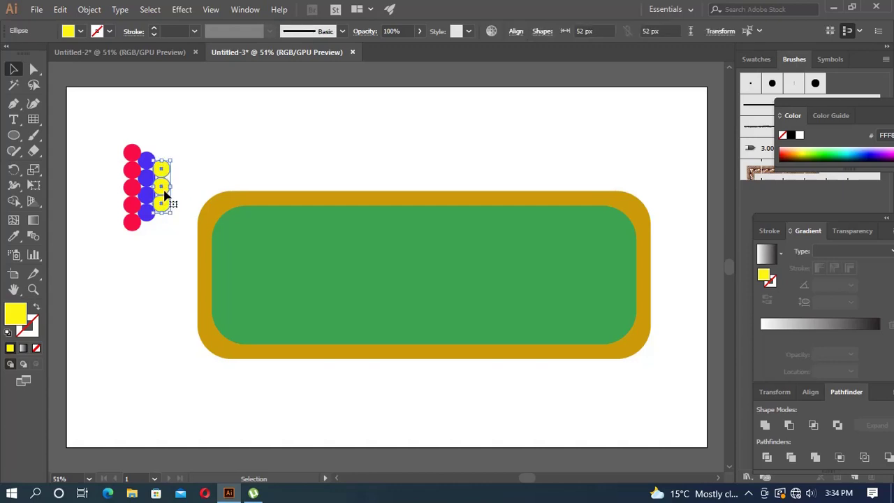
left_click_drag(166, 195, 185, 203)
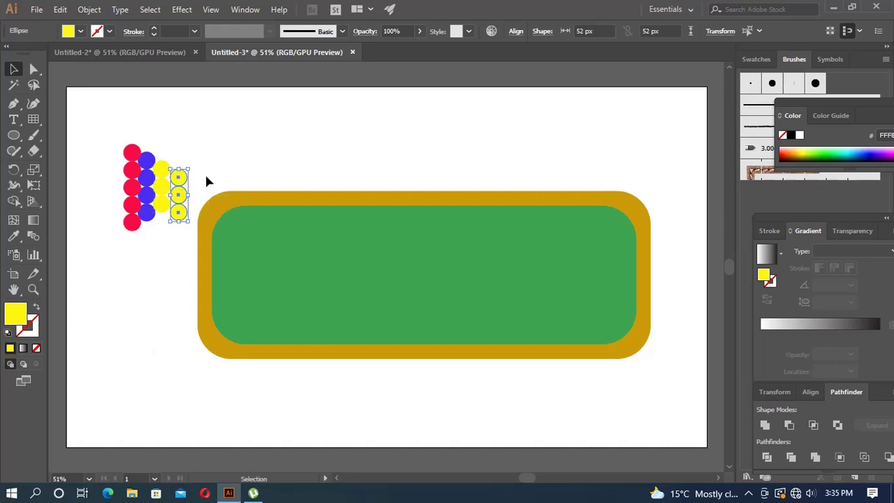
left_click(205, 172)
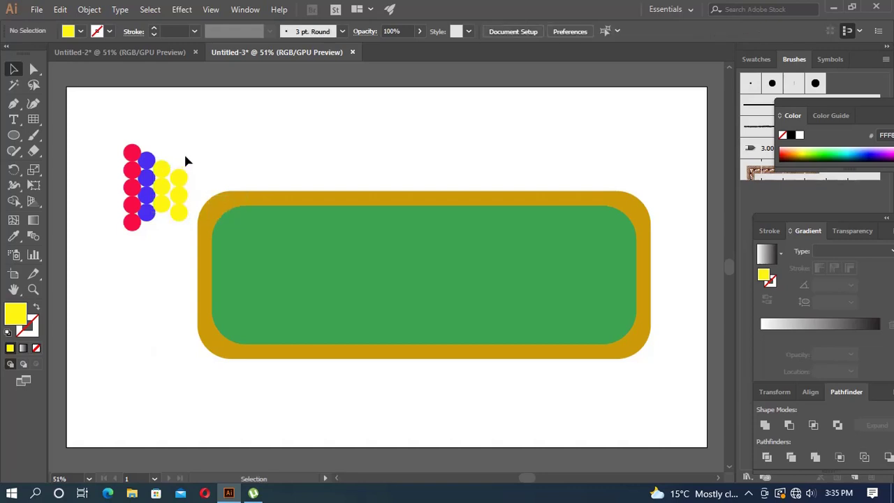
Move the copied yellow circles beside the rack
left_click_drag(185, 160, 177, 240)
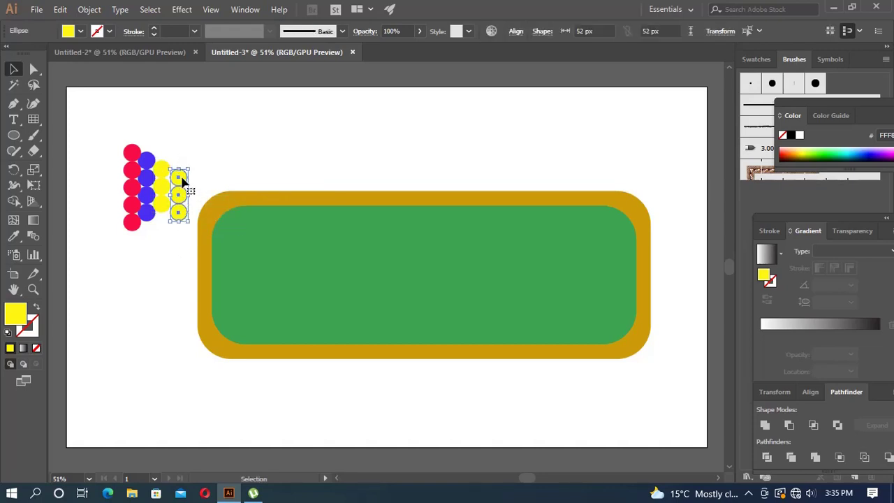
left_click_drag(181, 182, 178, 179)
left_click(219, 160)
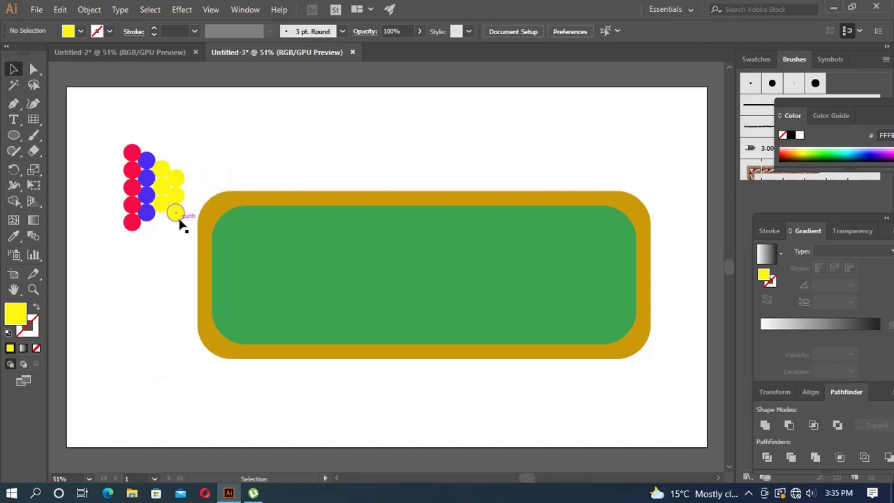
left_click(180, 180)
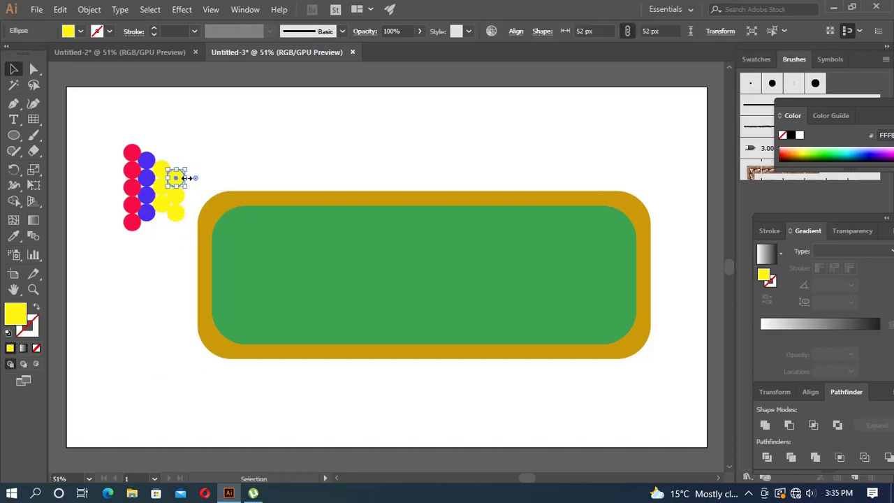
left_click(209, 153)
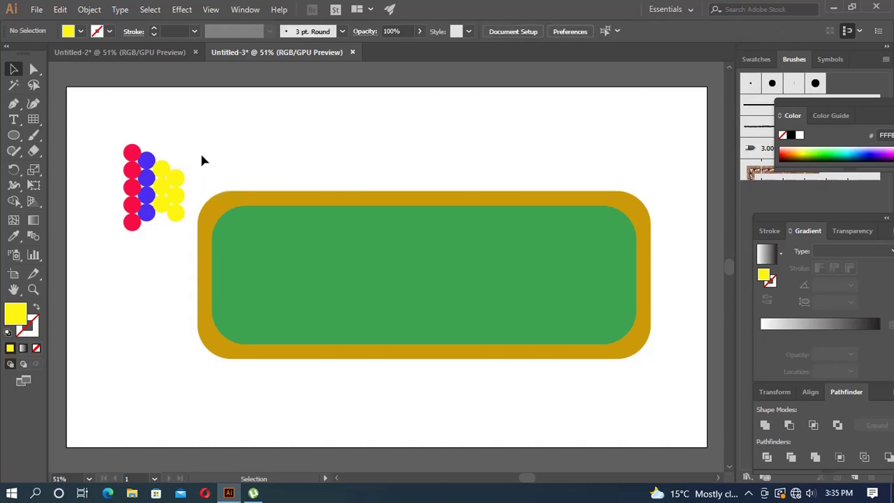
left_click_drag(174, 222, 175, 221)
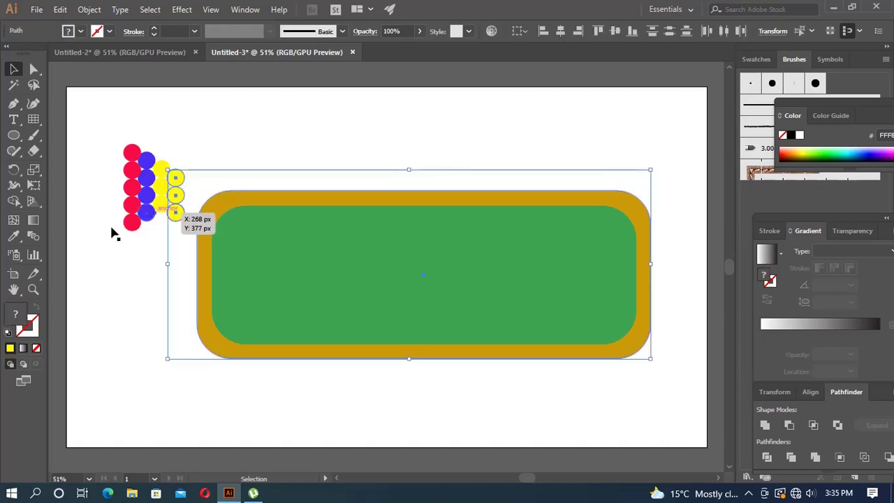
left_click(245, 154)
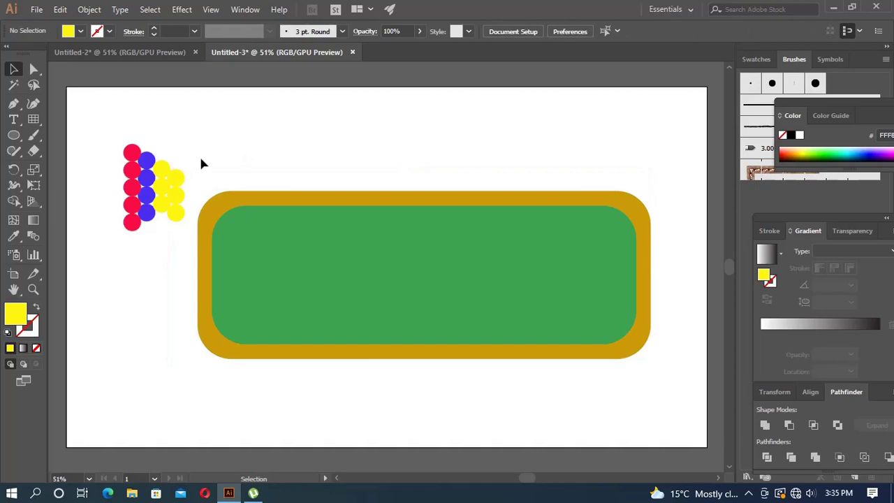
Select the three copied yellow circles and scale them down
left_click_drag(201, 157, 177, 219)
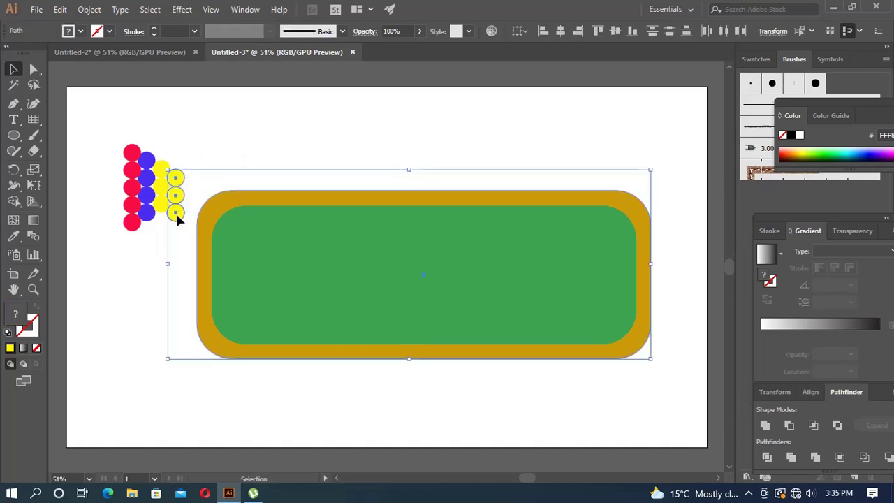
left_click(272, 126)
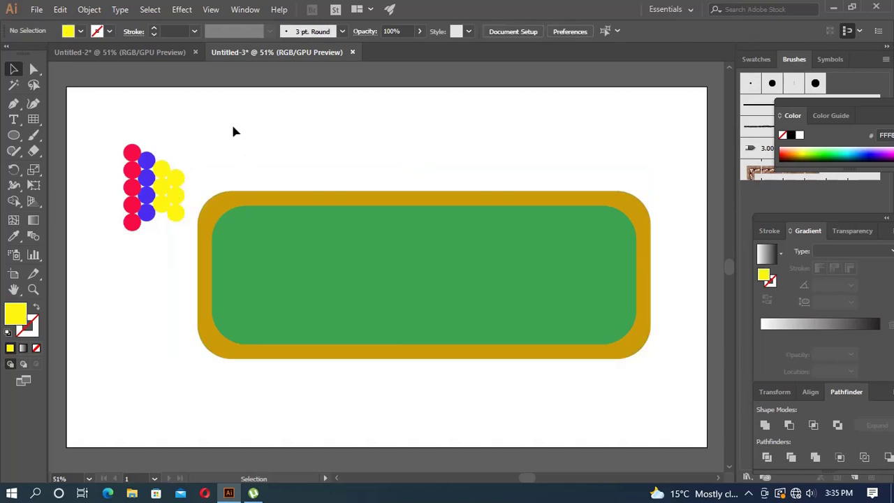
left_click(178, 179)
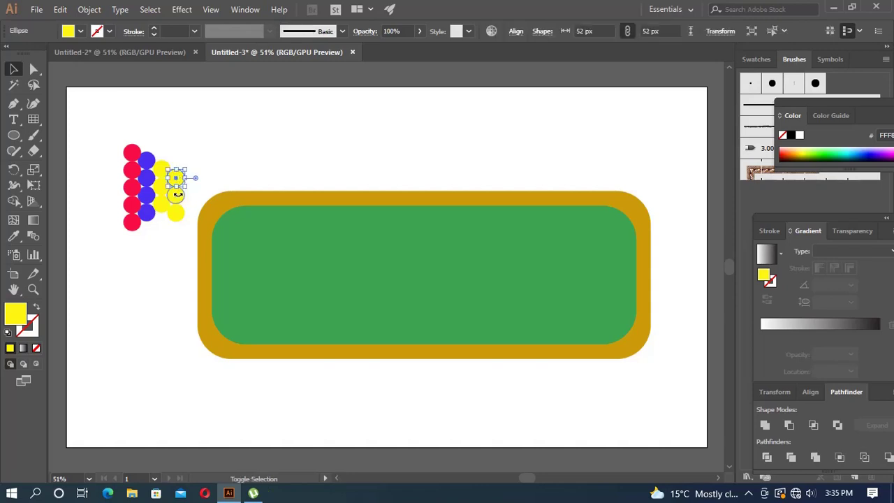
left_click(176, 196, "shift")
left_click(177, 213, "shift")
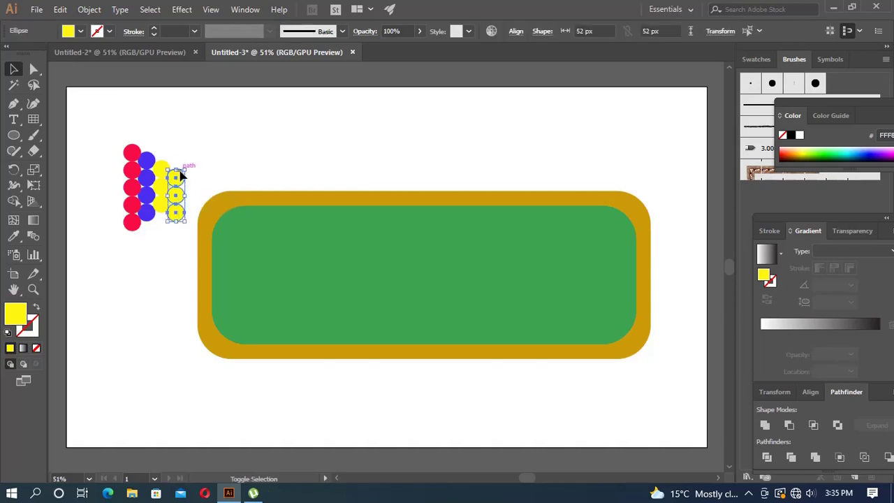
mouse_move(175, 169)
left_mouse_down()
mouse_move(204, 162)
mouse_move(200, 177)
mouse_move(213, 162)
mouse_move(218, 118)
left_mouse_up()
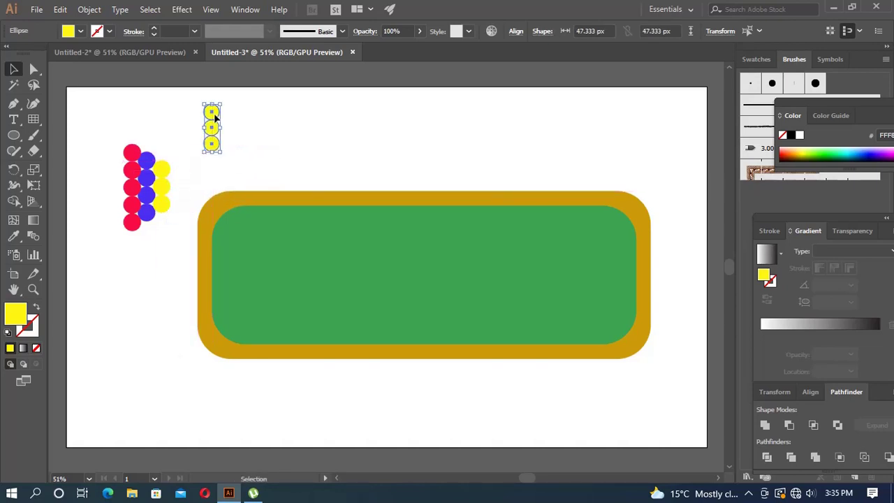
Fill the separate three-ball column green, hue 136 (#10C13E)
double_click(16, 315)
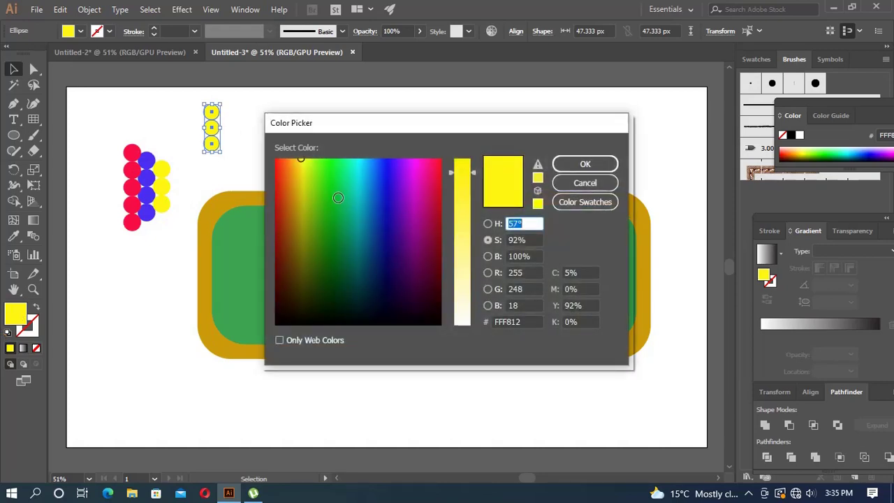
type("136")
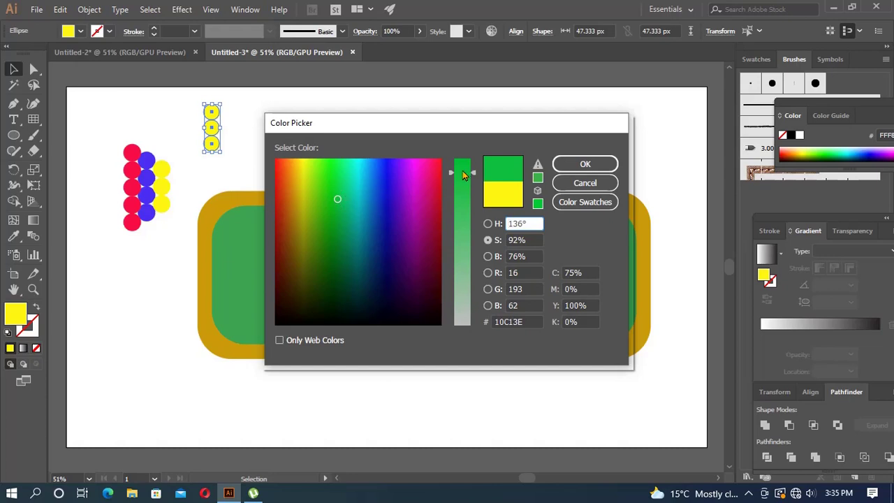
mouse_move(453, 175)
left_mouse_down()
mouse_move(467, 280)
mouse_move(471, 173)
left_mouse_up()
left_click(565, 164)
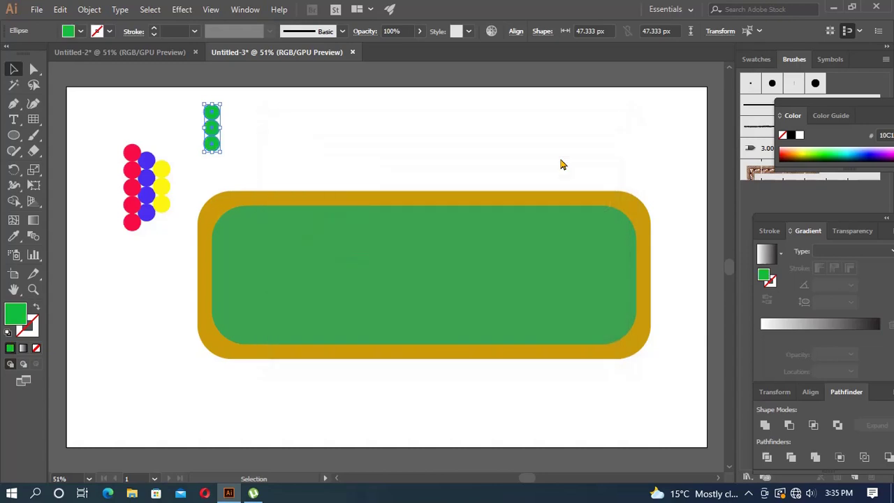
left_click(213, 146)
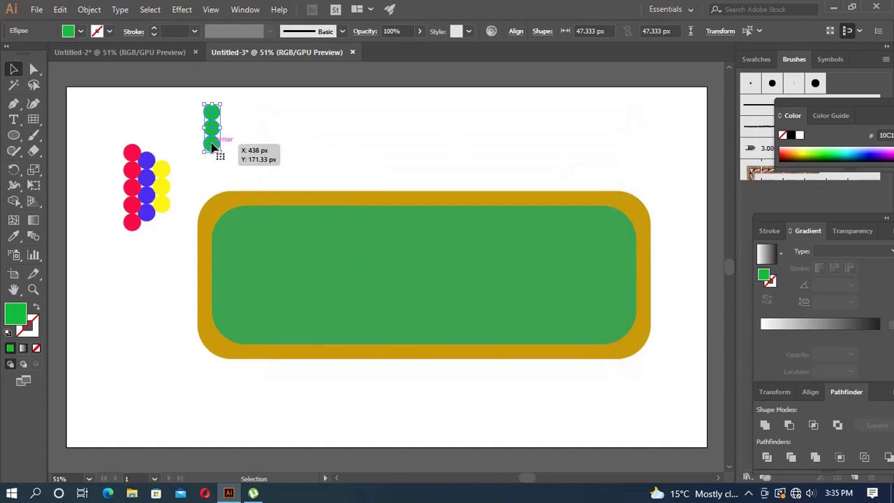
Try a brighter, fully saturated green fill on the column's circles
double_click(212, 144)
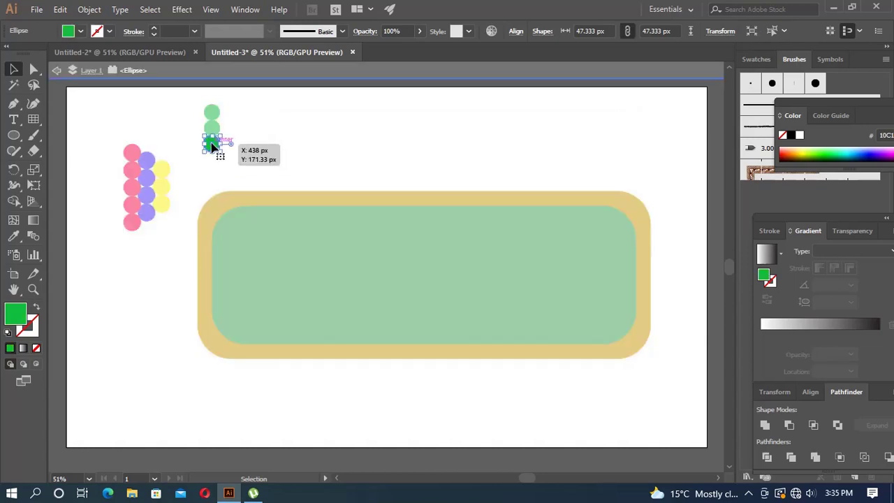
left_click(137, 278)
double_click(13, 319)
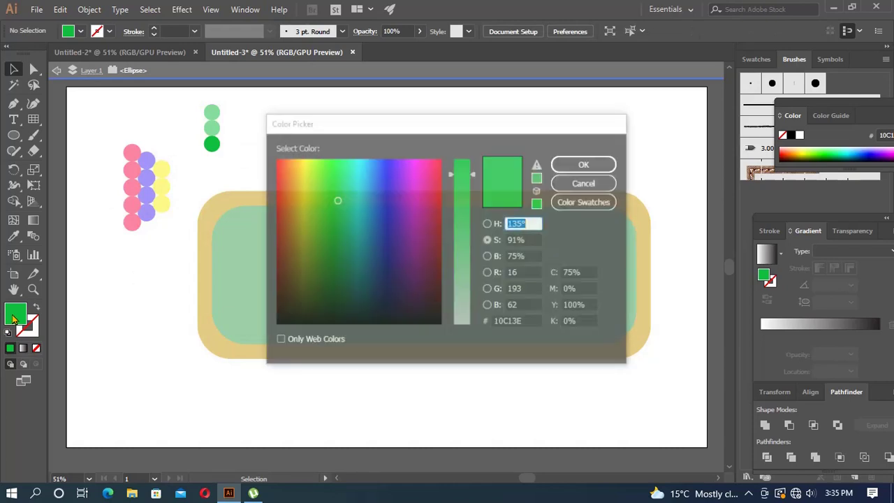
mouse_move(418, 222)
left_mouse_down()
mouse_move(416, 193)
mouse_move(423, 202)
left_mouse_up()
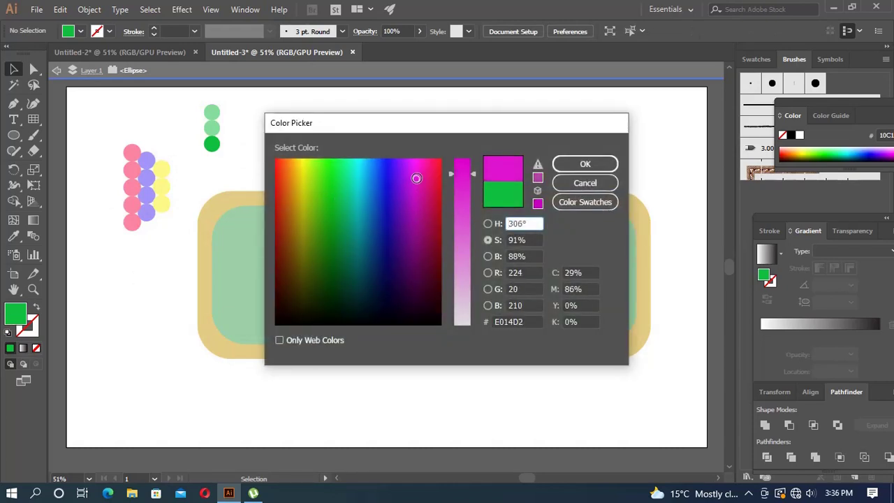
left_click(421, 181)
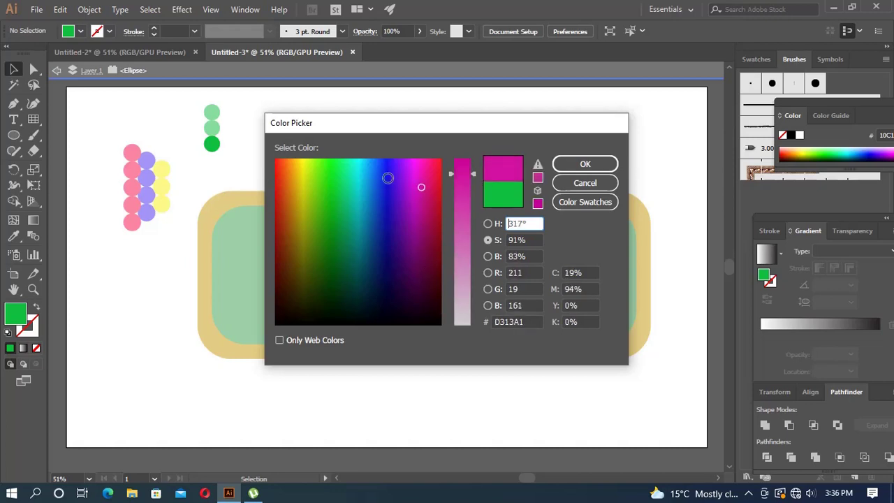
left_click(338, 181)
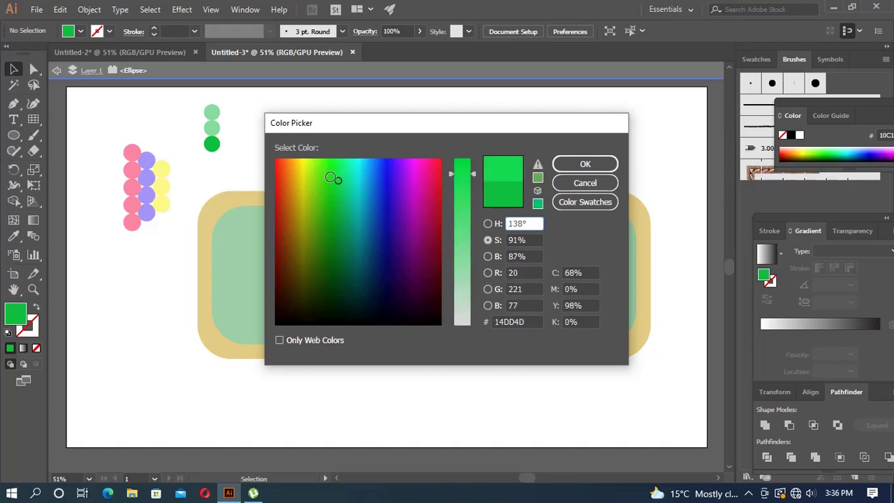
left_click(467, 242)
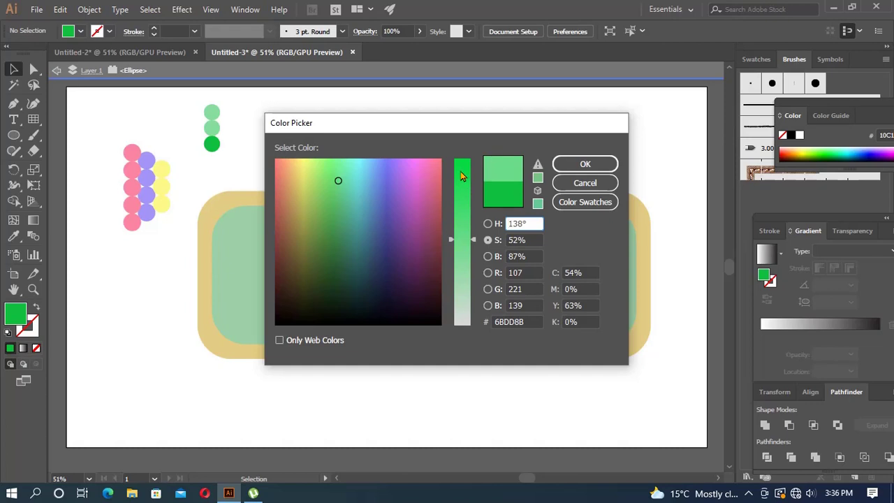
left_click(455, 170)
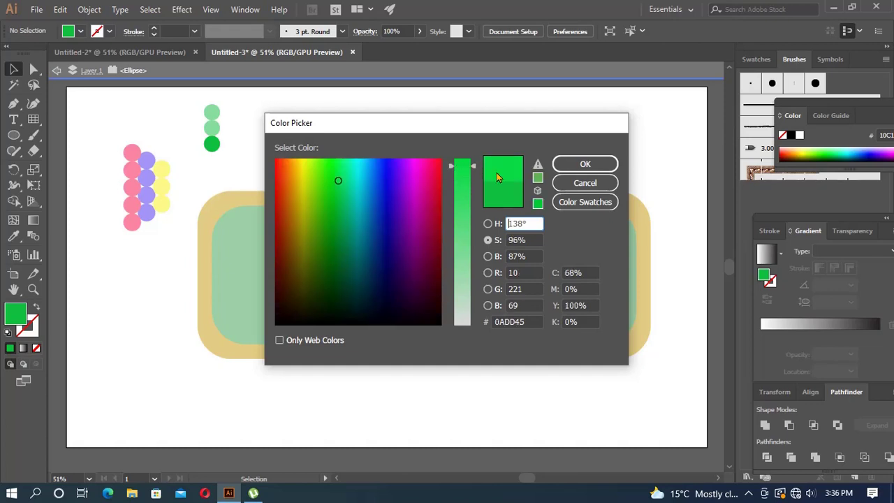
left_click(580, 163)
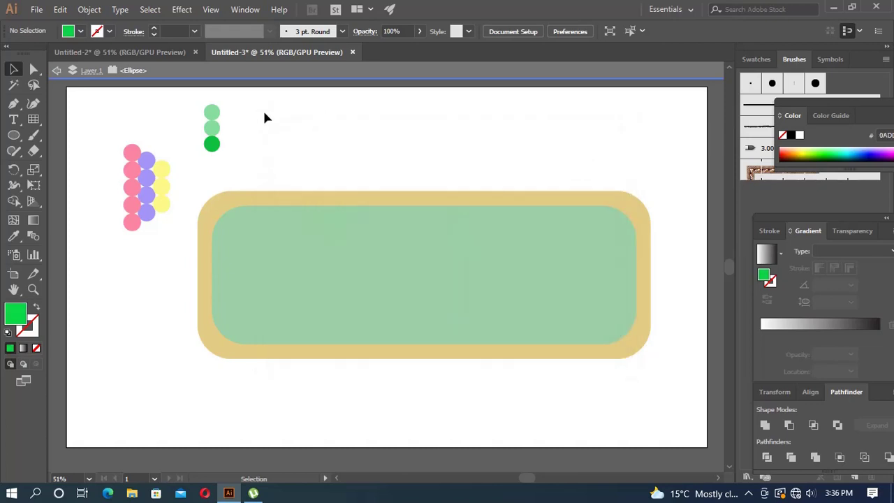
Soften the three circles' green to #22BF47 and reselect them
double_click(98, 91)
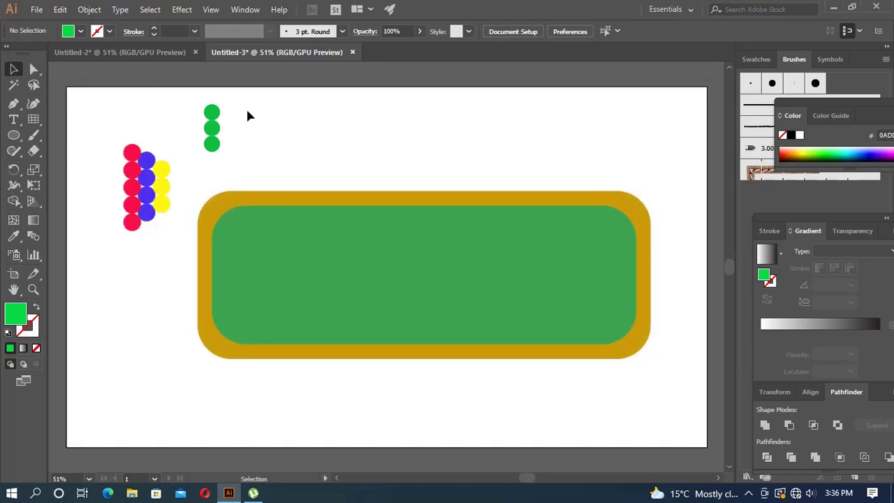
left_click_drag(194, 98, 235, 155)
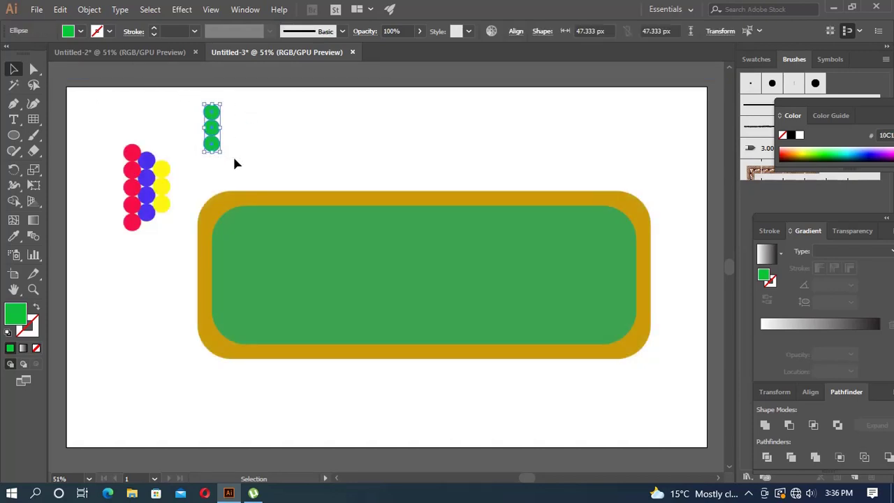
double_click(17, 320)
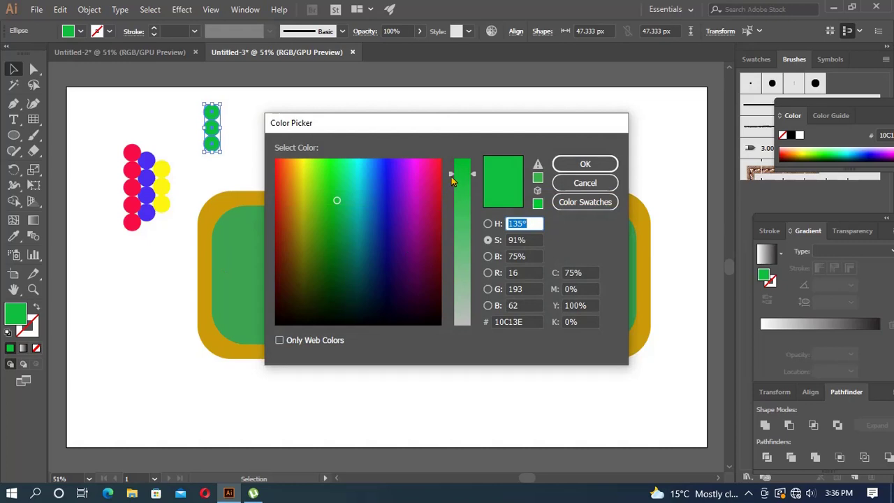
mouse_move(452, 176)
left_mouse_down()
mouse_move(459, 211)
mouse_move(465, 157)
left_mouse_up()
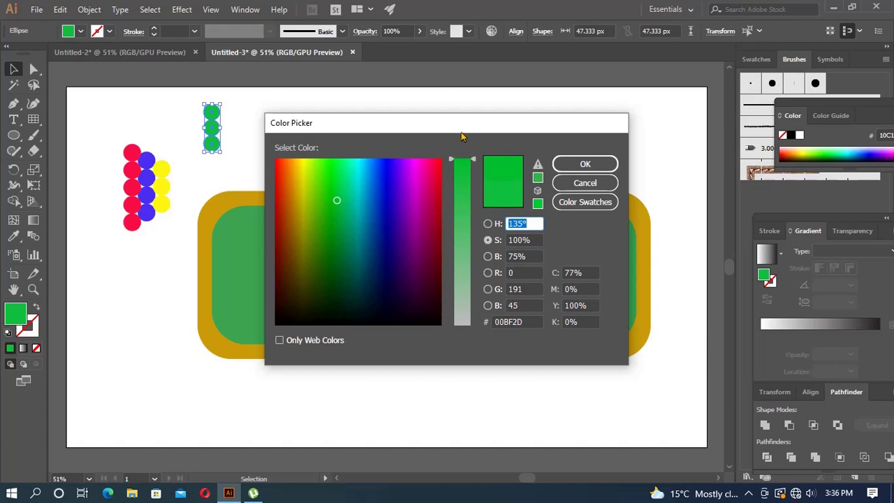
left_click_drag(470, 161, 477, 252)
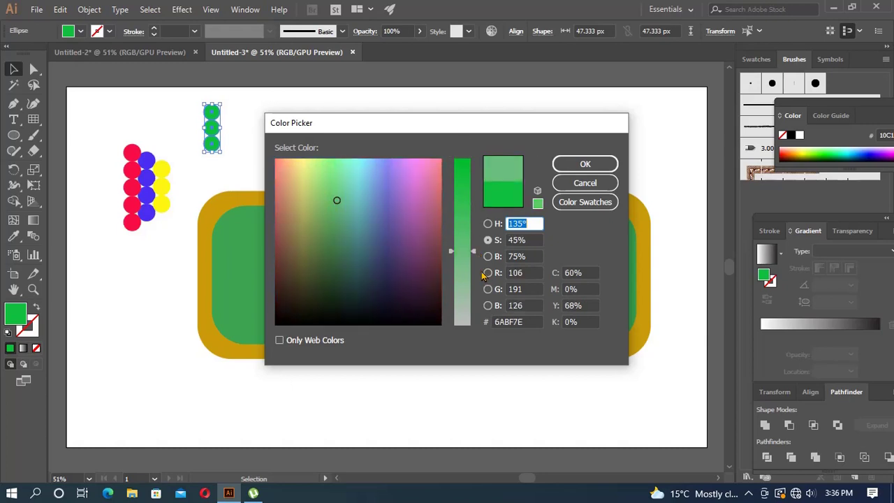
left_click_drag(470, 255, 464, 190)
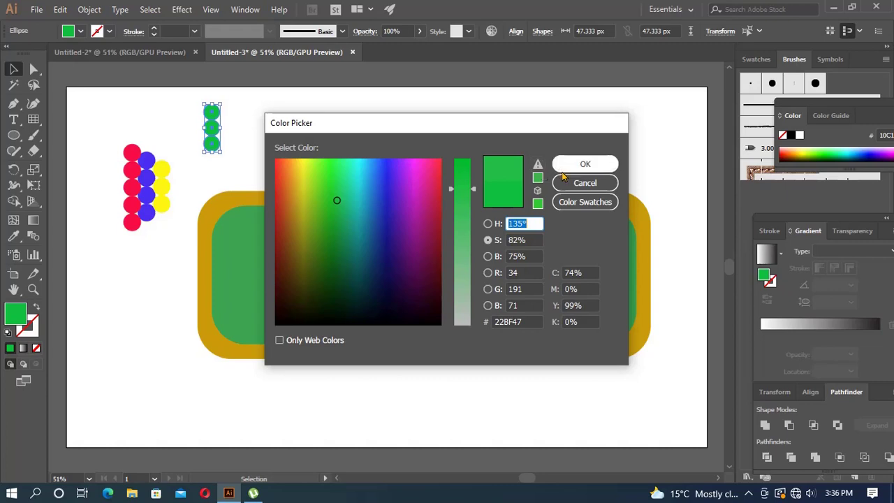
left_click(585, 164)
left_click(310, 135)
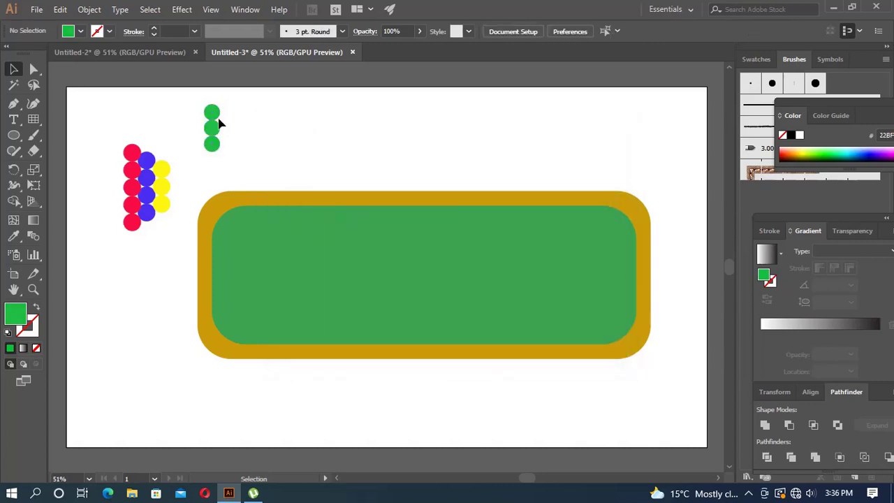
left_click_drag(242, 167, 241, 168)
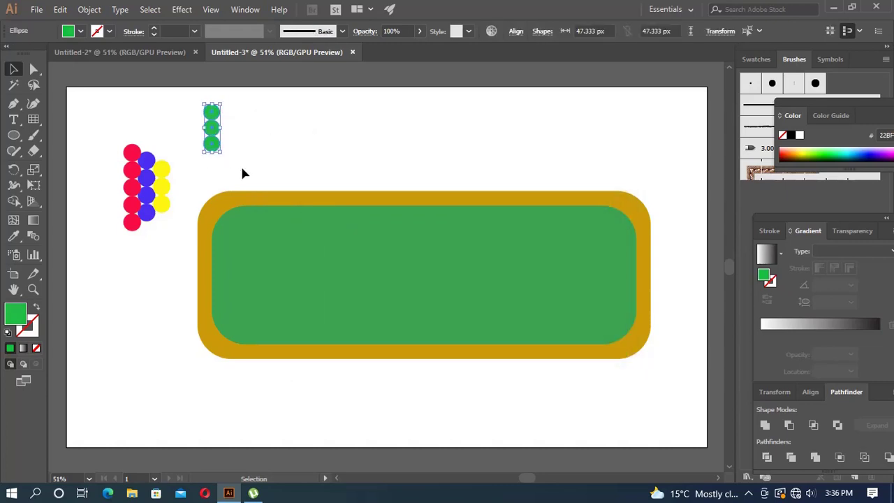
Change the three circles' fill to bright magenta-pink #EF3CE7, then deselect them
double_click(19, 319)
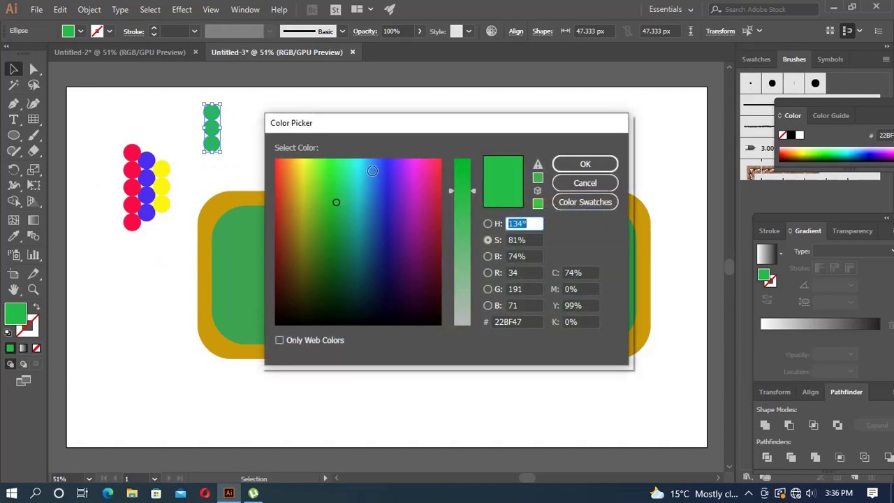
left_click(416, 178)
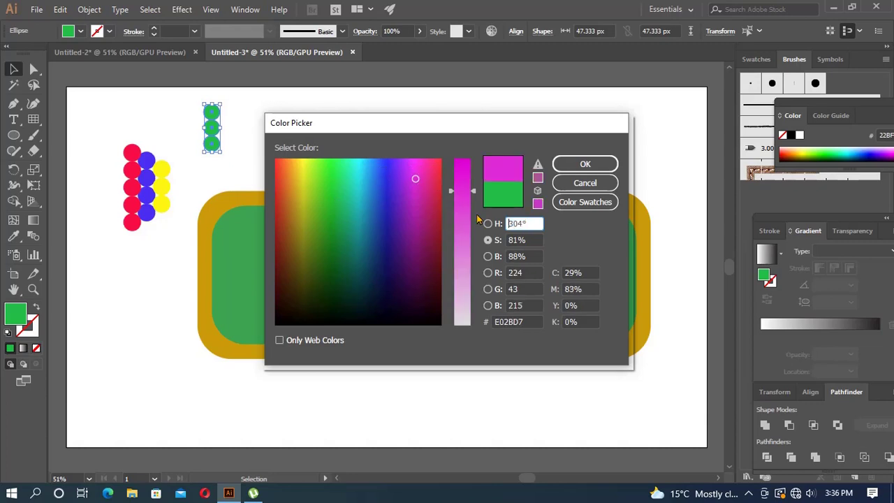
mouse_move(452, 193)
left_mouse_down()
mouse_move(451, 285)
mouse_move(451, 194)
left_mouse_up()
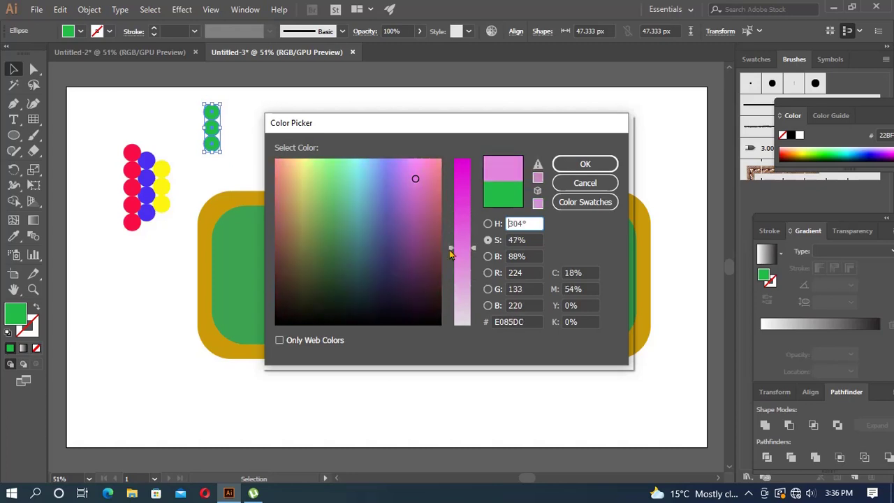
left_click(488, 223)
left_click(373, 169)
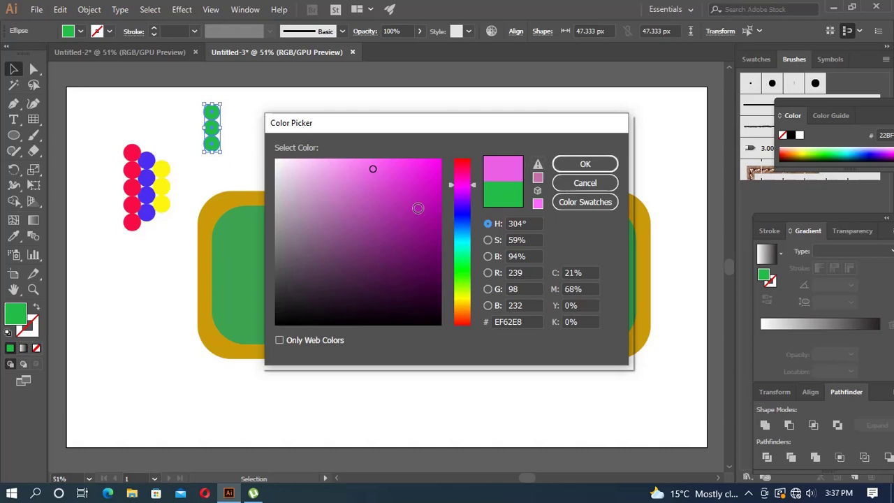
left_click(488, 240)
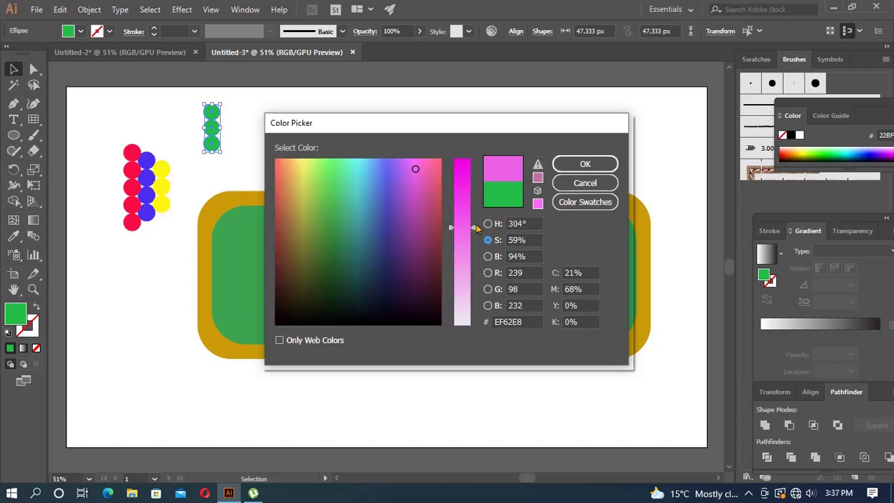
mouse_move(474, 226)
left_mouse_down()
mouse_move(474, 254)
mouse_move(473, 201)
left_mouse_up()
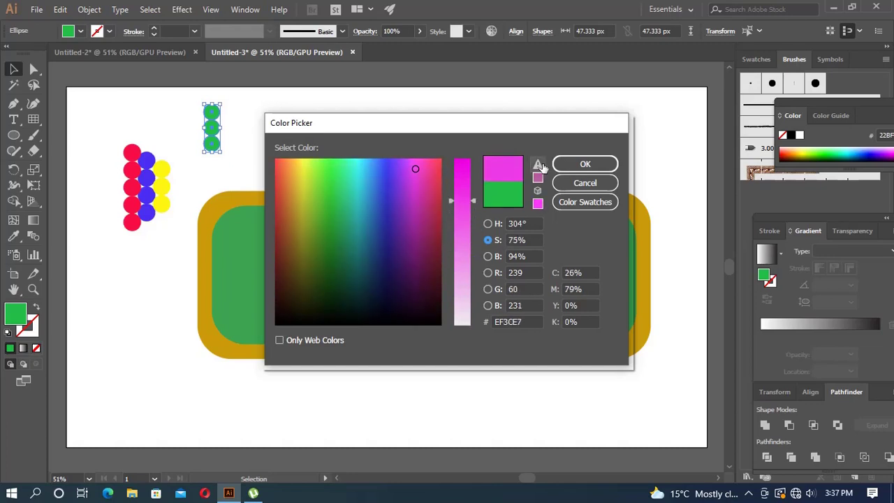
left_click(572, 163)
left_click(298, 125)
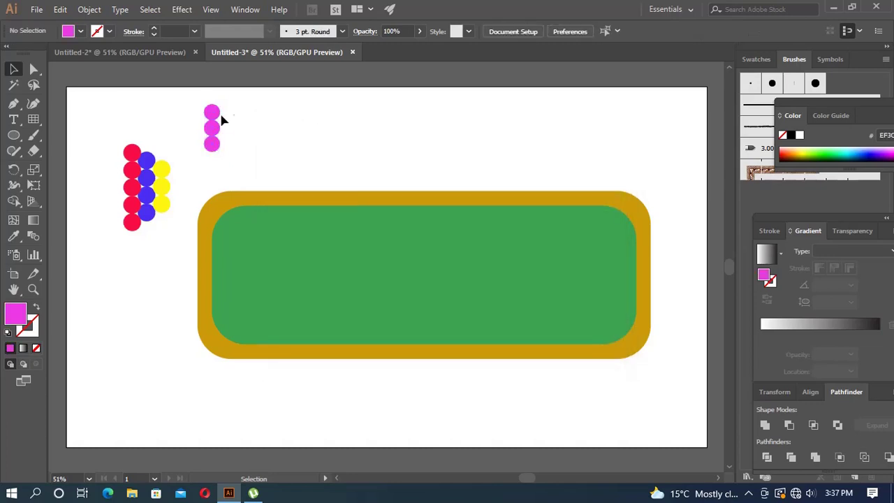
Move the pink circles beside the yellow column and delete the bottom one
left_click_drag(216, 147, 212, 147)
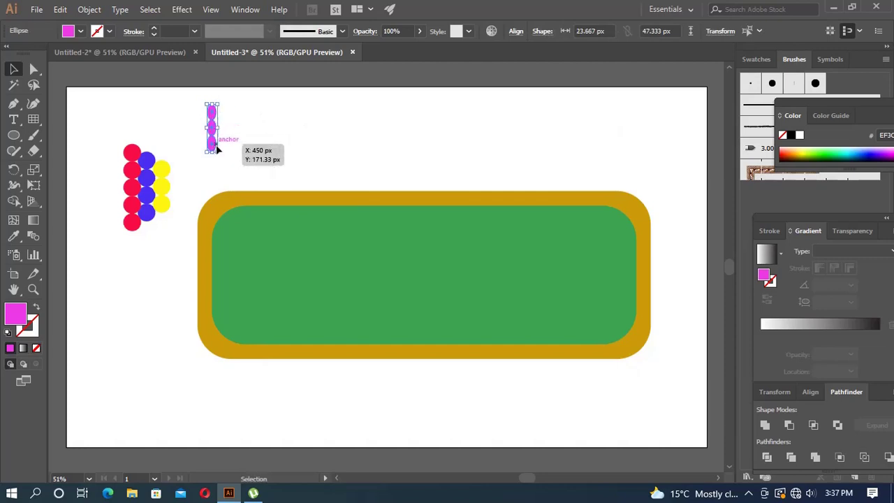
left_click_drag(212, 146, 217, 153)
key("ctrl+z")
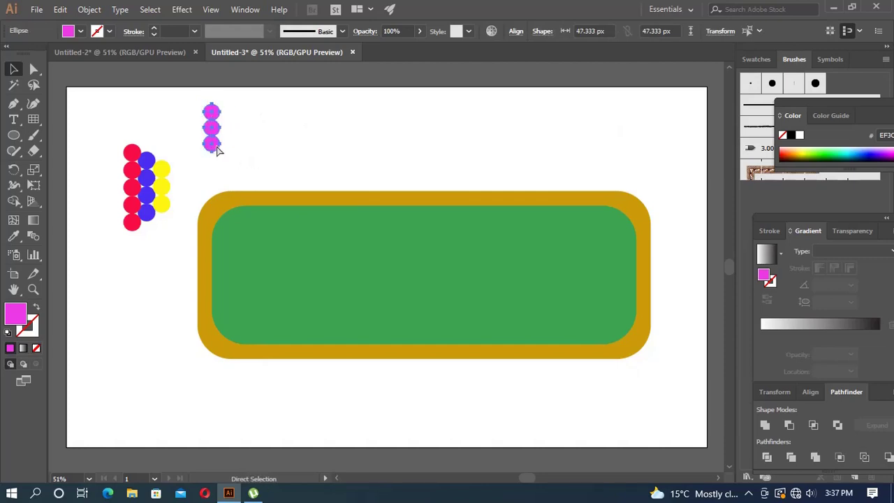
key("ctrl+z")
left_click(237, 123)
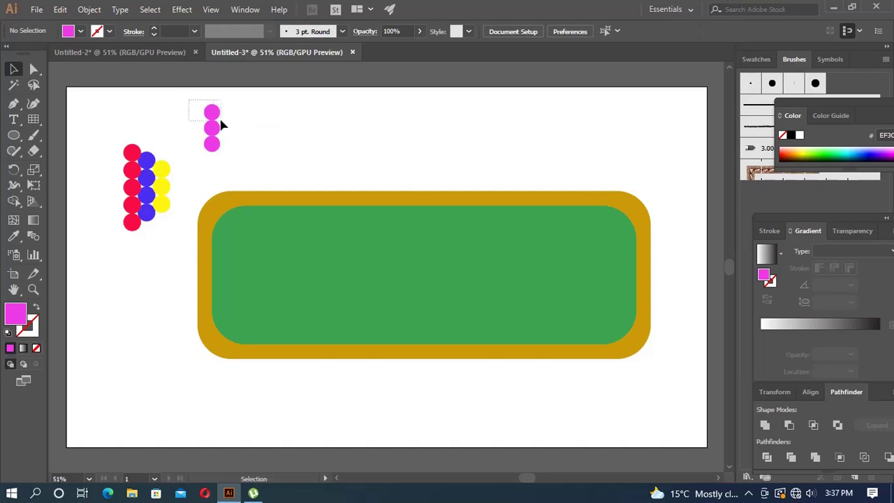
left_click_drag(220, 125, 225, 147)
mouse_move(221, 115)
left_mouse_down()
mouse_move(199, 170)
mouse_move(180, 187)
left_mouse_up()
left_click(199, 176)
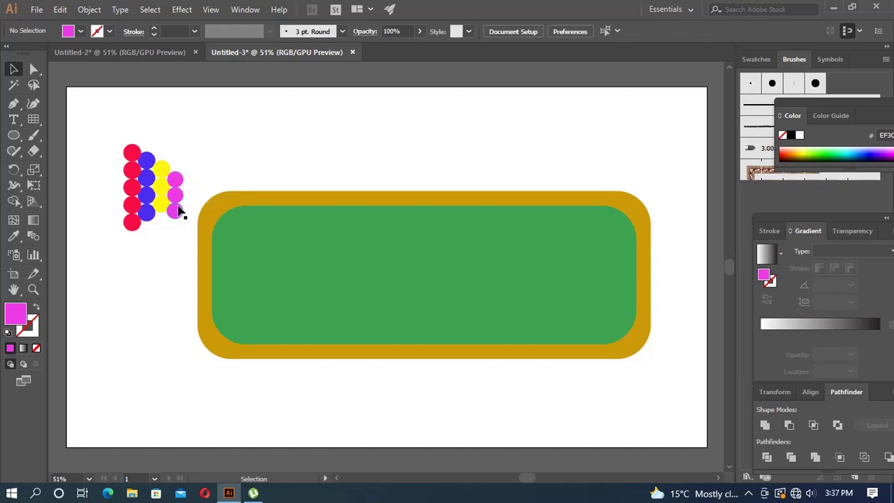
left_click(175, 218)
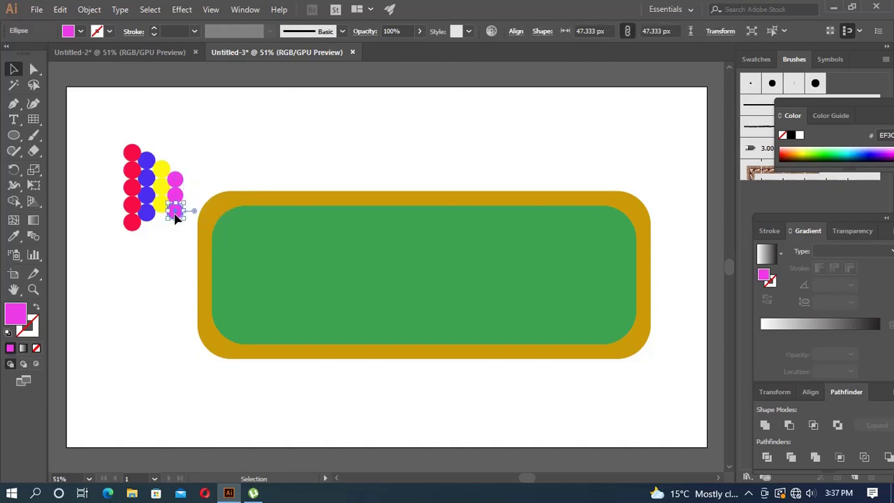
key("Delete")
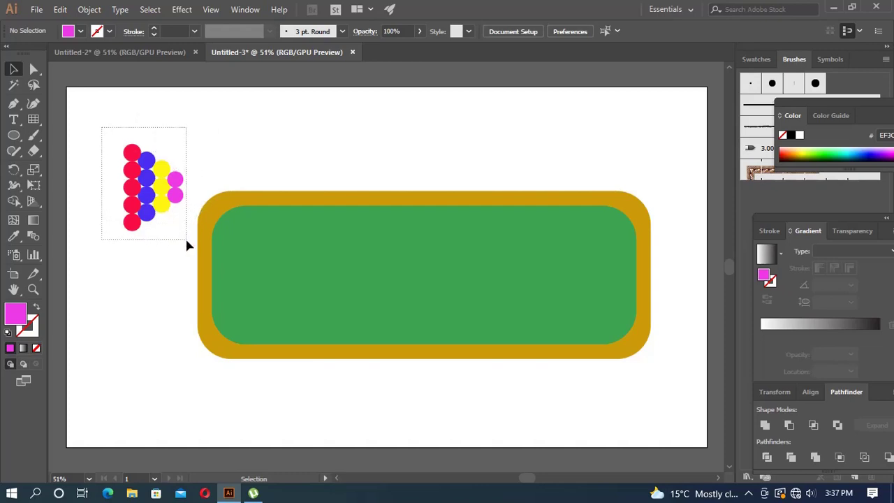
Select all the rack's balls and move the rack onto the green felt
left_click_drag(175, 169, 185, 237)
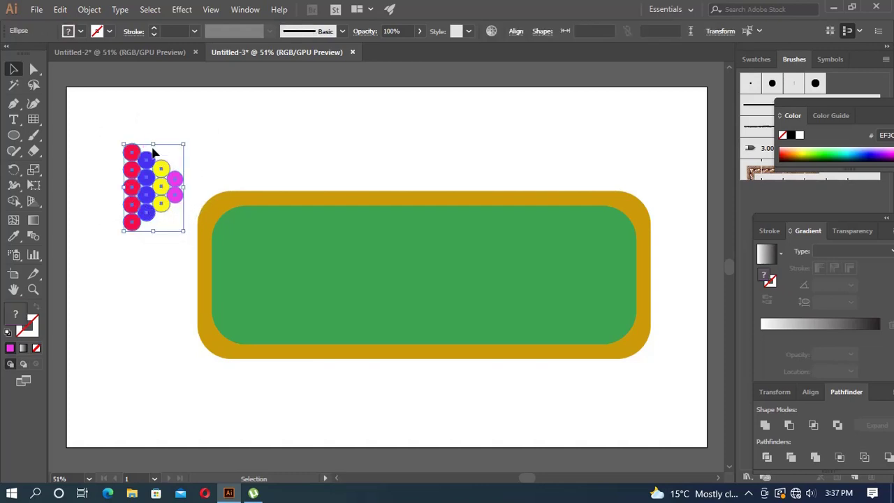
left_click_drag(185, 169, 175, 157)
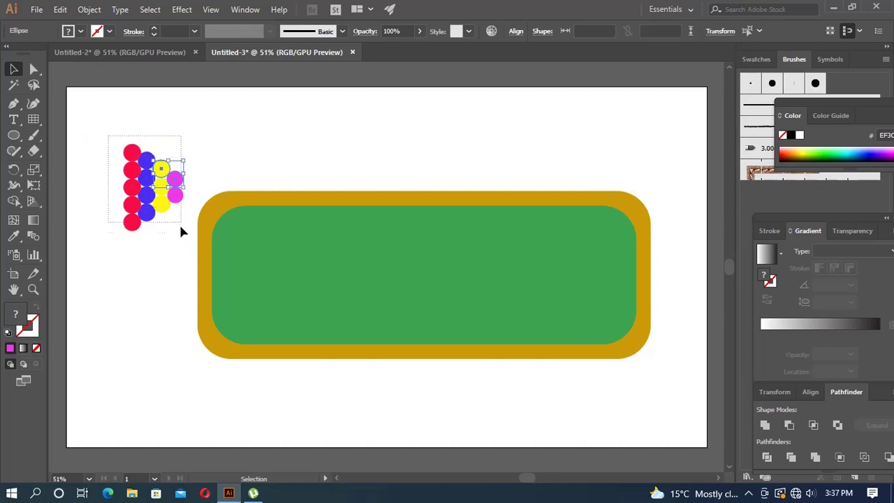
left_click_drag(108, 140, 179, 241)
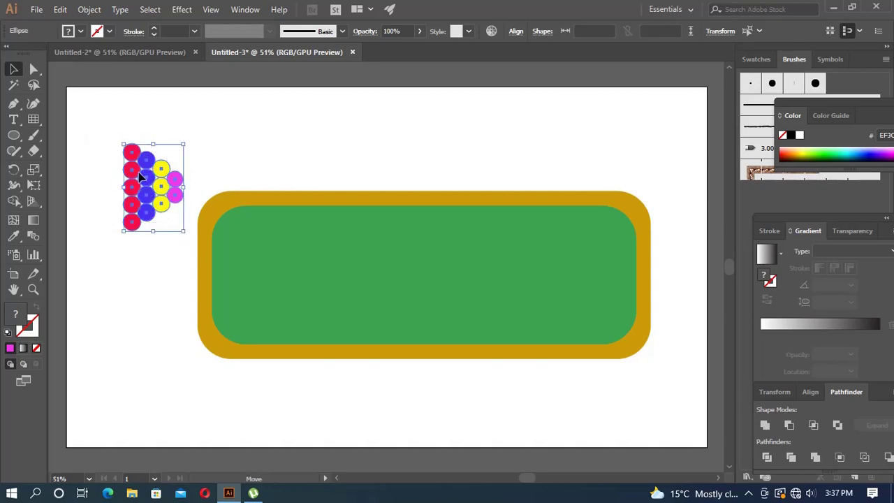
mouse_move(139, 173)
left_mouse_down()
mouse_move(253, 244)
mouse_move(254, 259)
left_mouse_up()
Set the rack at the felt's left end and copy a pink ball to its tip
left_click(305, 175)
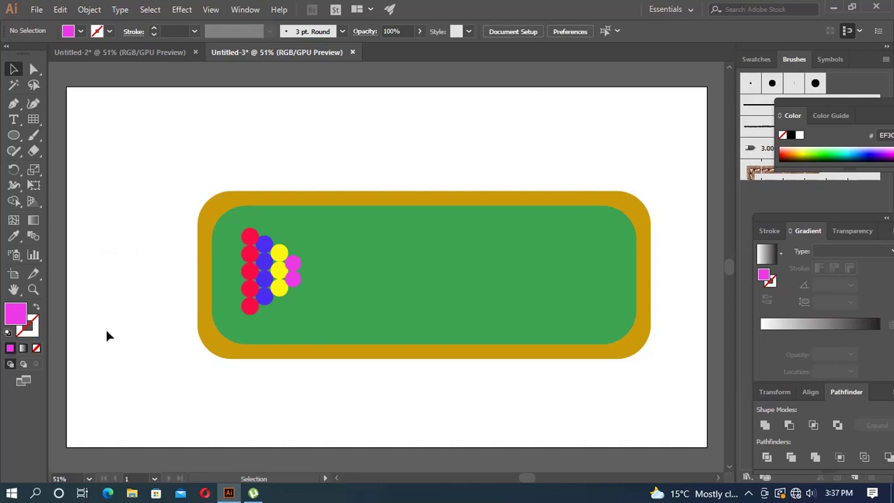
left_click(291, 281)
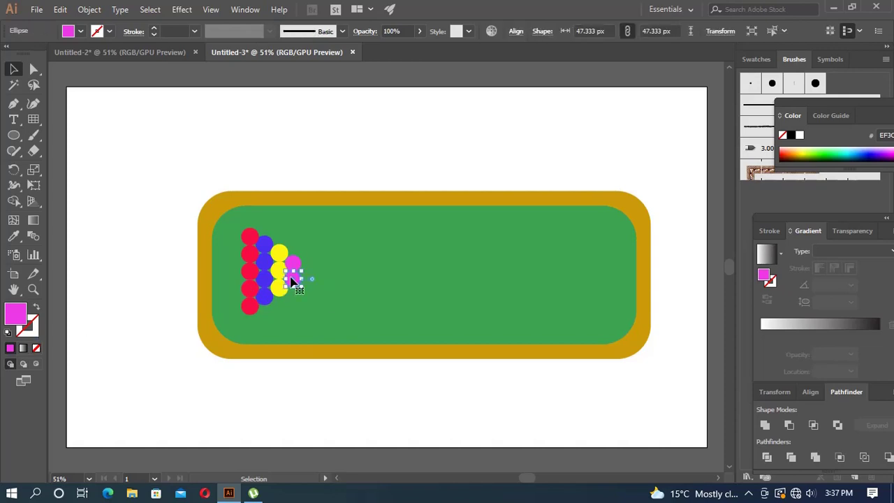
left_click_drag(292, 281, 312, 273)
left_click_drag(312, 272, 302, 269)
left_click(333, 238)
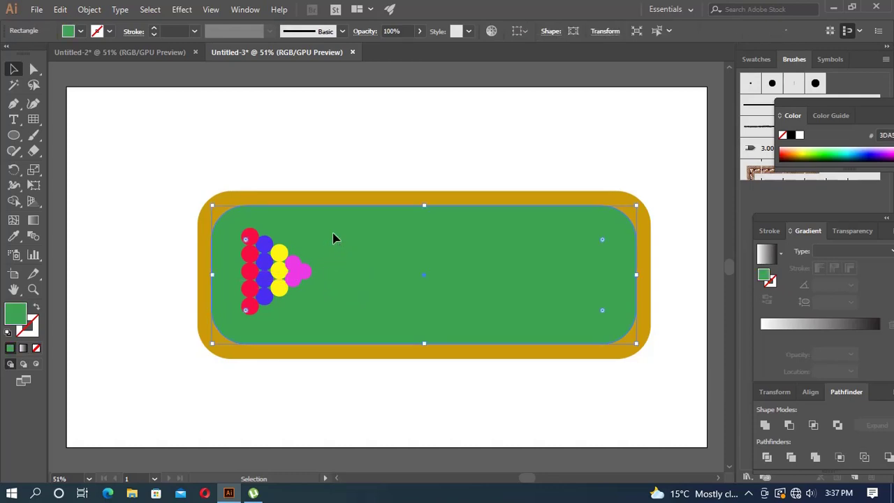
Recolour the new tip ball teal #3ADDC6 in isolation mode
double_click(303, 278)
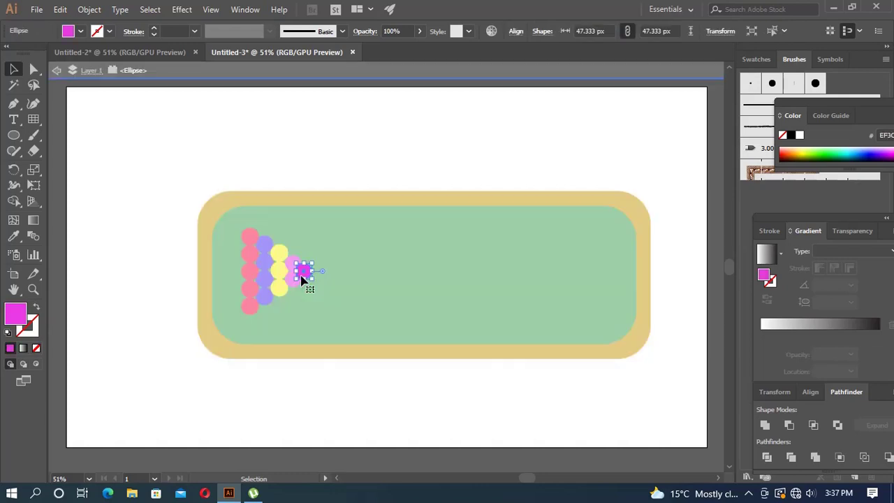
double_click(16, 316)
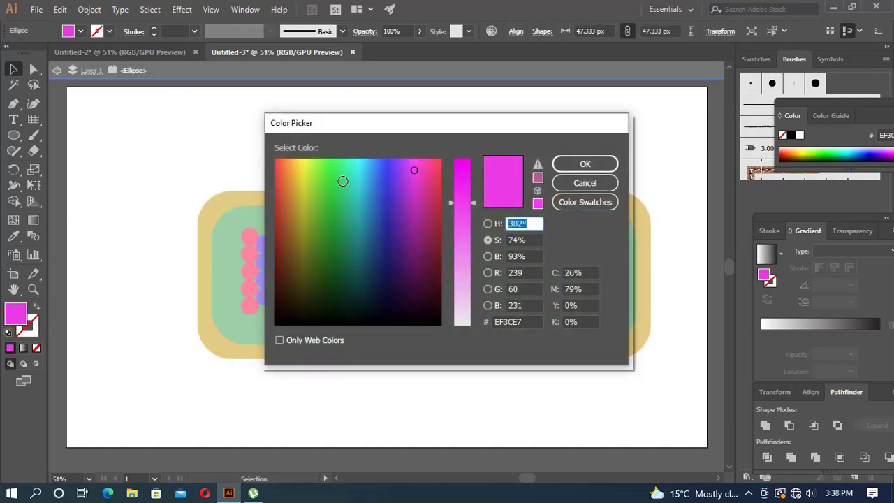
left_click(354, 180)
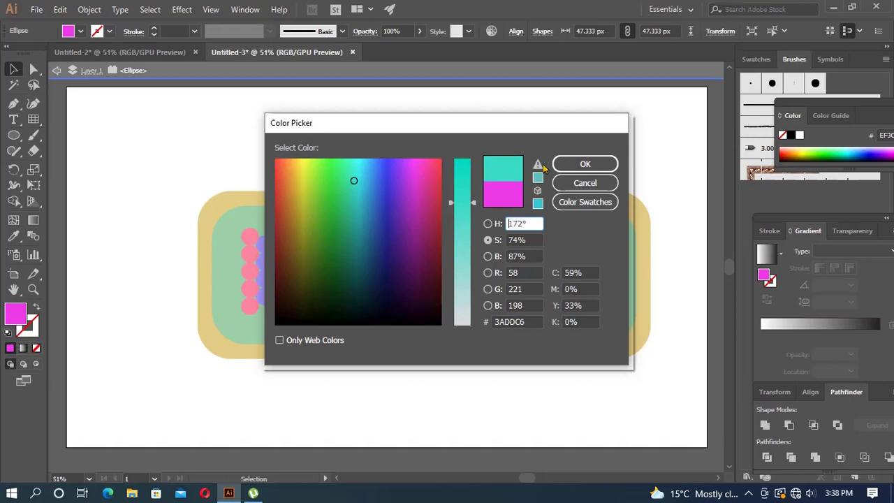
left_click(570, 166)
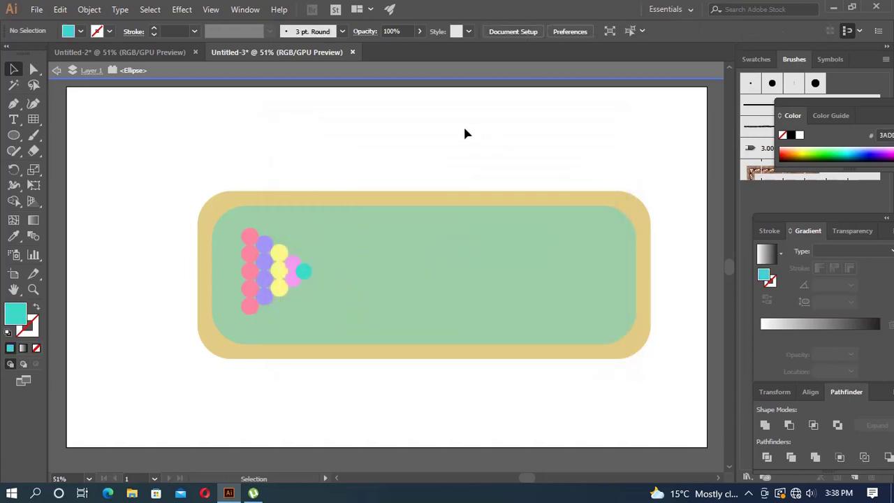
double_click(126, 229)
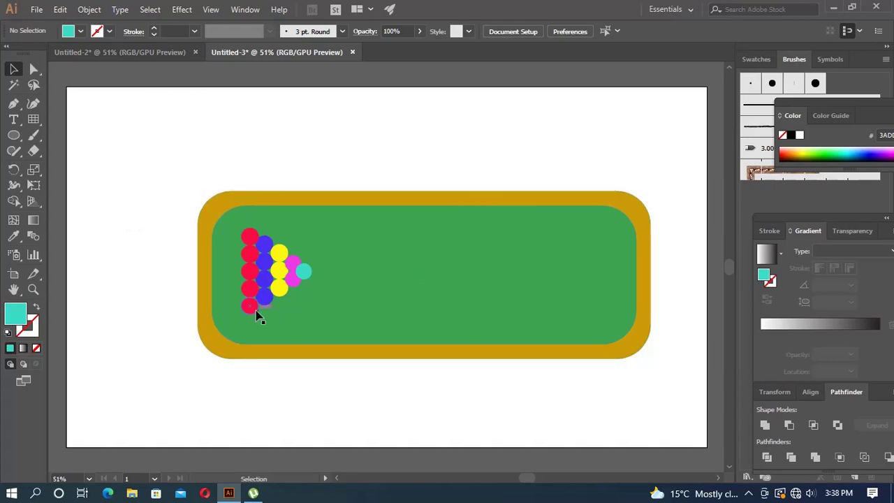
Copy blue, teal and pink balls from the rack out onto the open felt
scroll(263, 269, "up", 1)
scroll(264, 271, "up", 1)
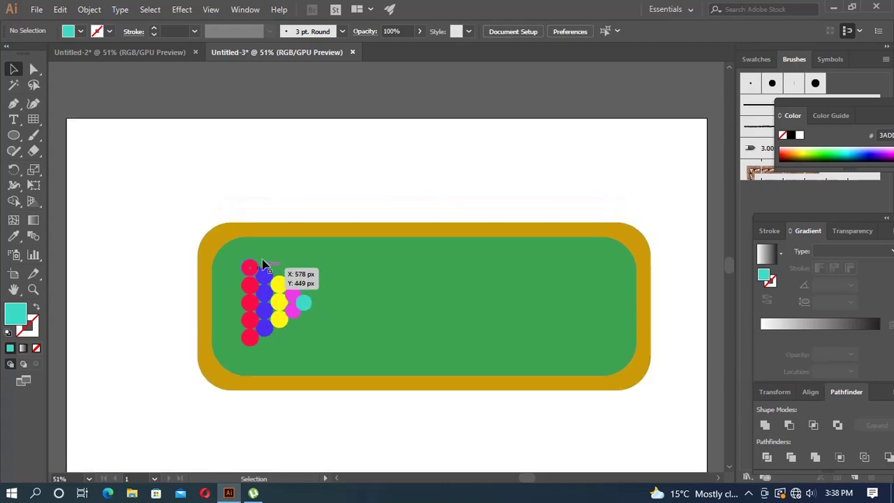
left_click_drag(728, 265, 729, 278)
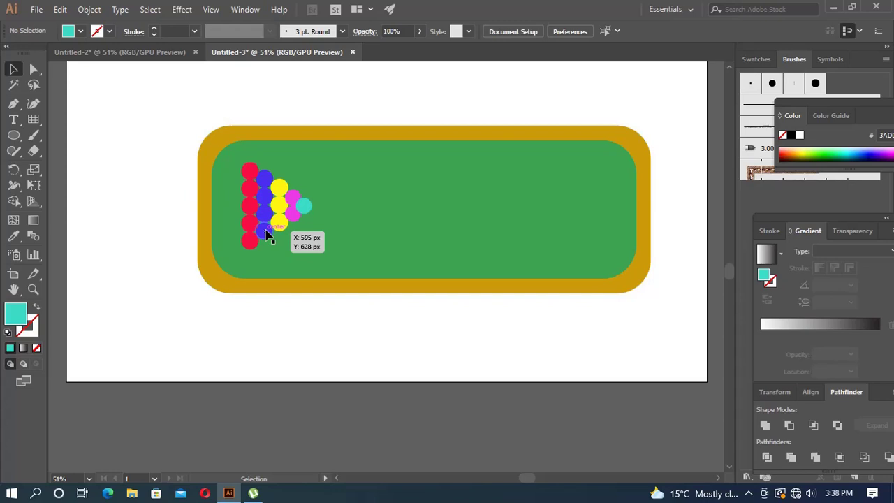
left_click_drag(266, 230, 265, 230)
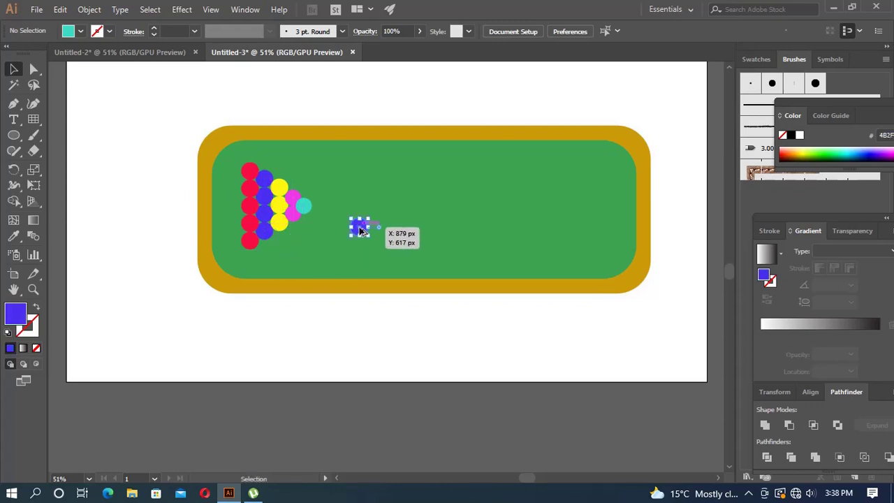
left_click_drag(266, 230, 360, 227)
left_click_drag(301, 205, 353, 169)
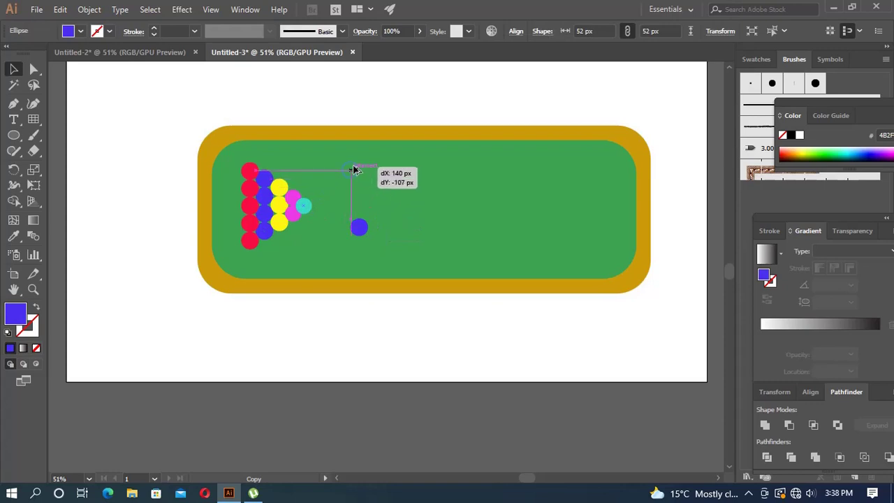
left_click_drag(288, 219, 386, 183)
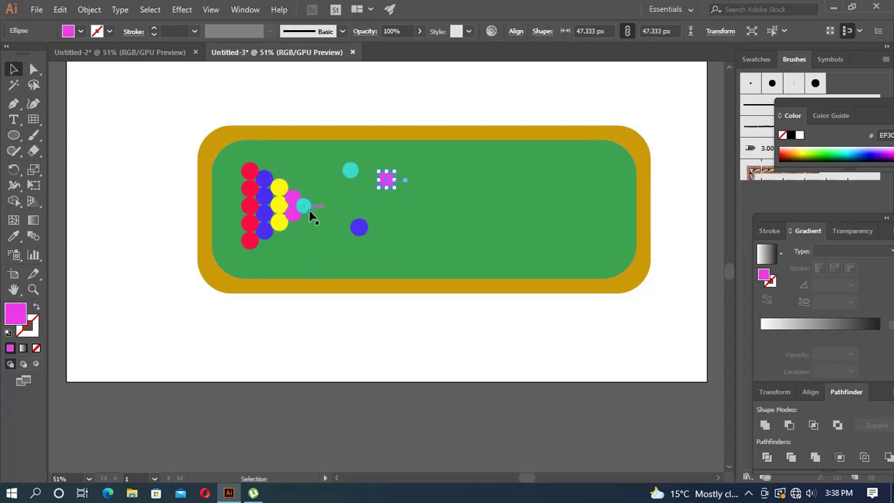
left_click_drag(283, 232, 388, 224)
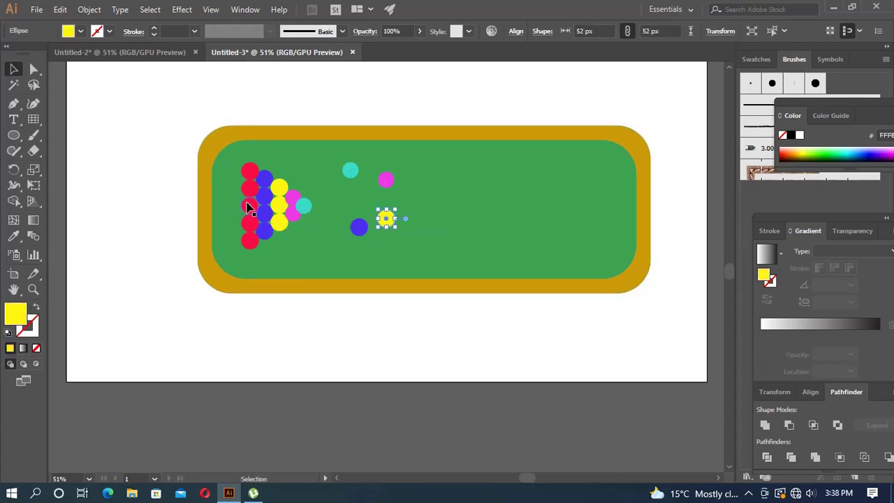
Copy a red ball onto the felt and rearrange the scattered balls
mouse_move(246, 206)
left_mouse_down()
mouse_move(332, 210)
mouse_move(398, 240)
left_mouse_up()
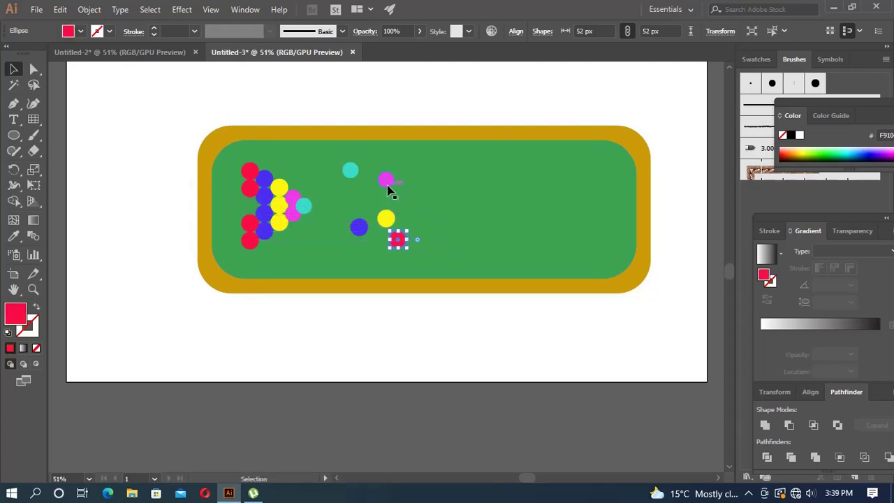
mouse_move(383, 187)
left_mouse_down()
mouse_move(401, 187)
mouse_move(418, 211)
left_mouse_up()
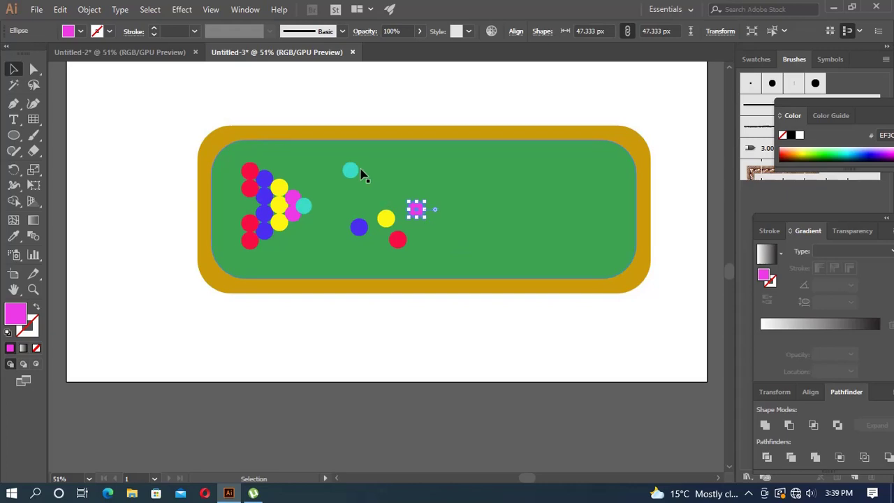
left_click_drag(346, 169, 364, 194)
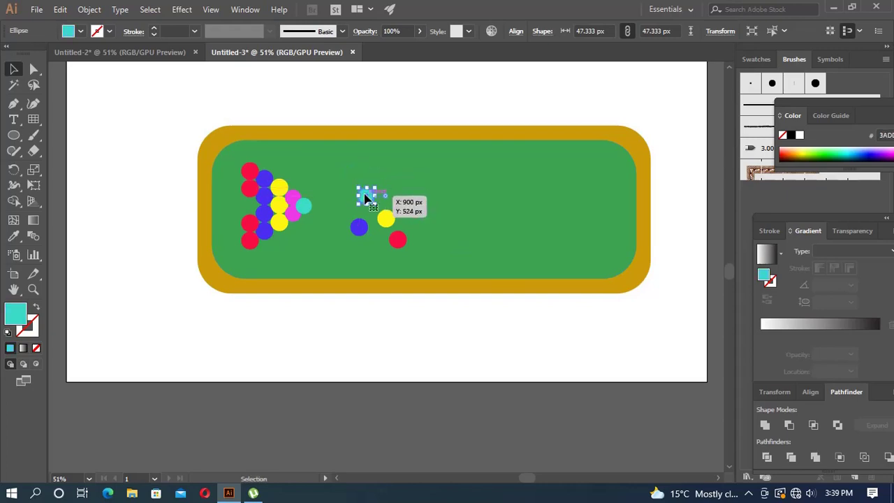
left_click(417, 160)
left_click(408, 100)
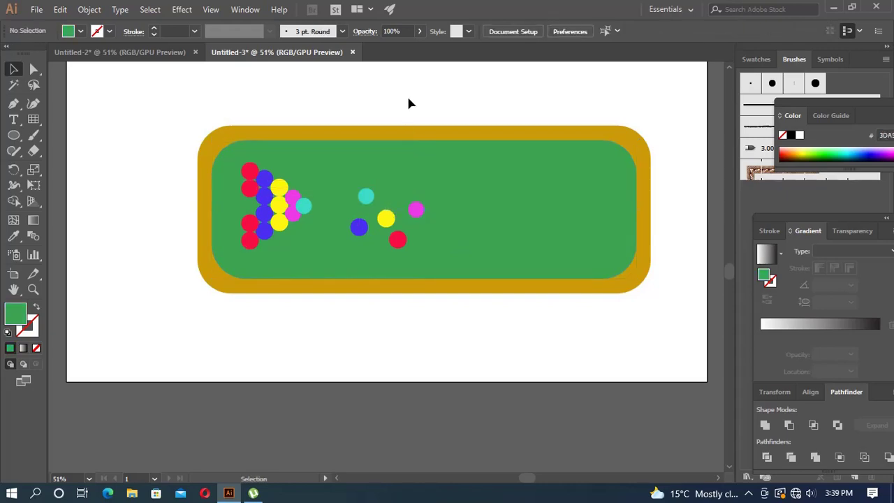
Draw a 181 × 157 px ellipse on the right side of the felt
left_click(13, 135)
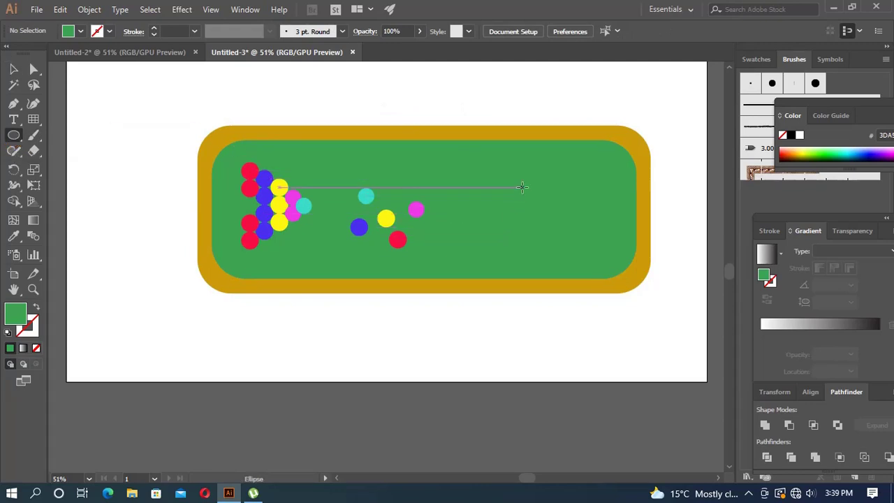
left_click_drag(524, 186, 586, 241)
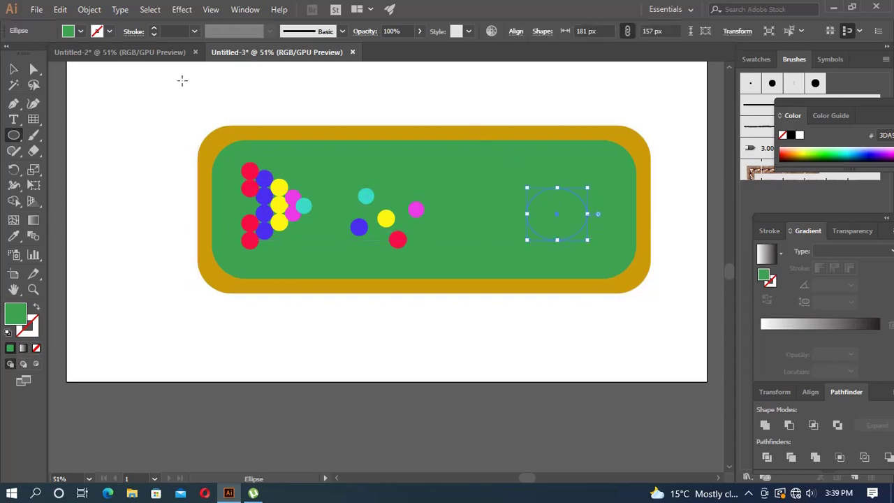
left_click(102, 96)
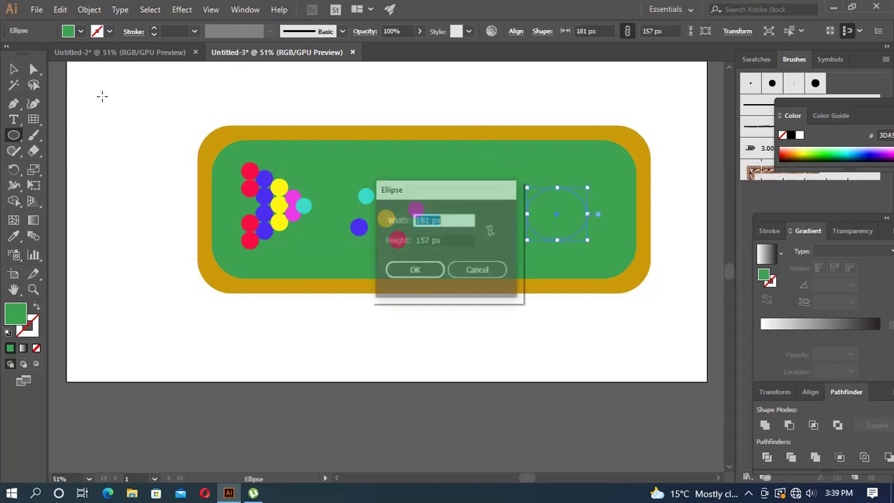
left_click(458, 277)
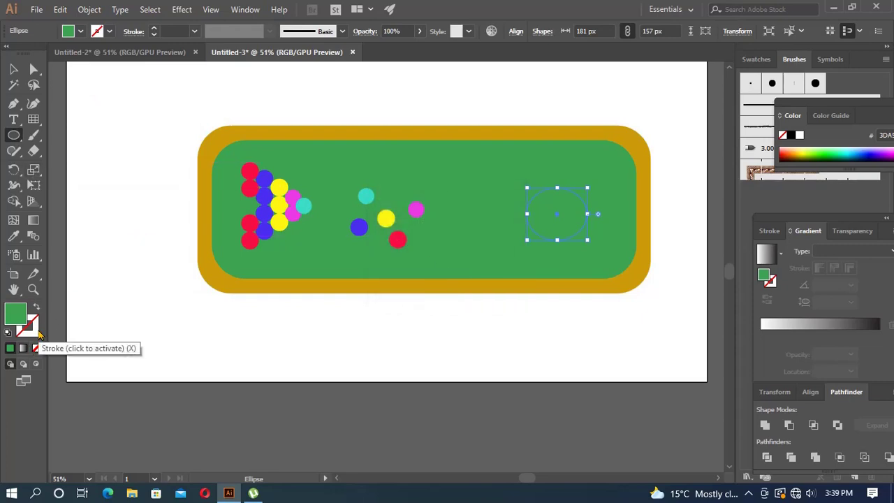
Fill the ellipse a light peach-orange
double_click(10, 318)
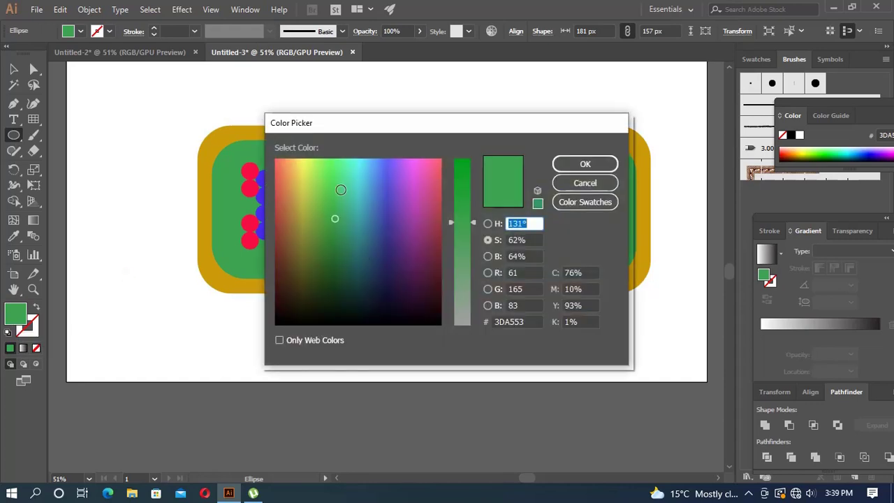
left_click(287, 172)
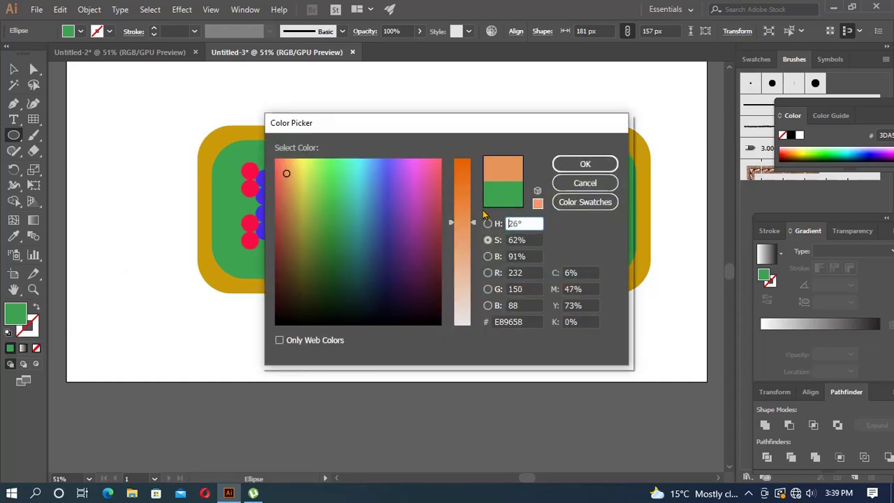
mouse_move(475, 223)
left_mouse_down()
mouse_move(474, 212)
mouse_move(475, 231)
left_mouse_up()
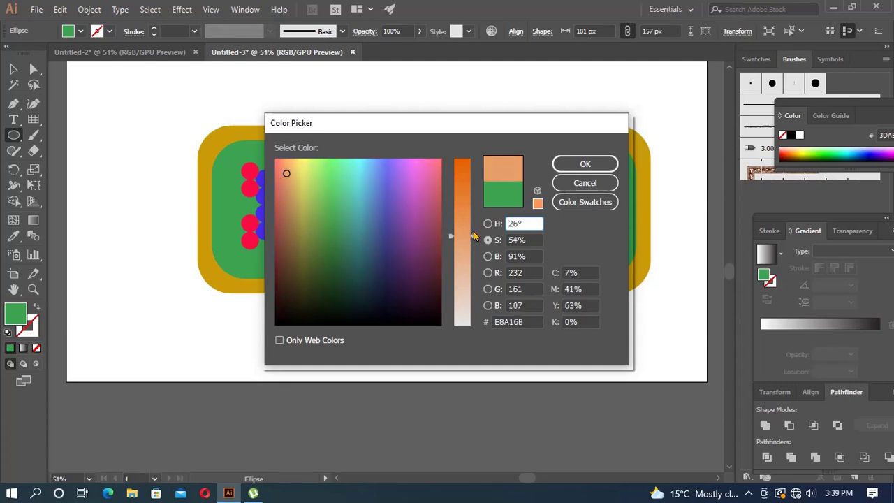
left_click(573, 163)
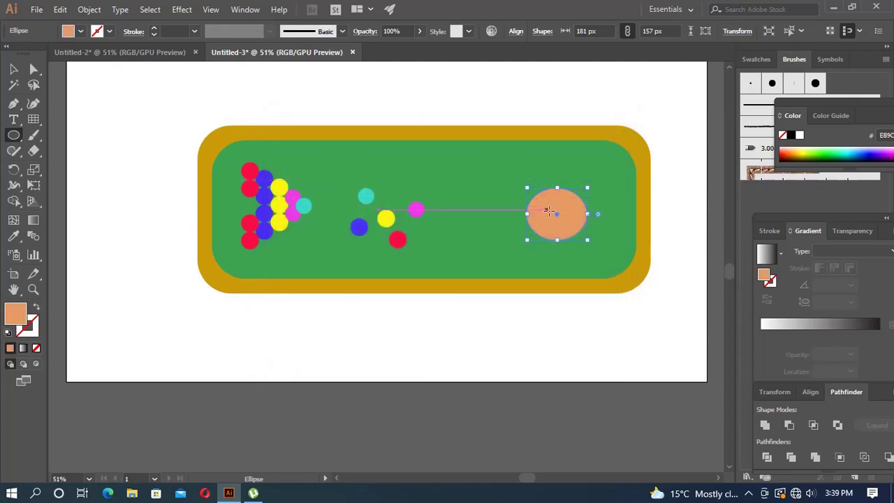
Push the oval's left anchor inward to flatten it into a half-moon
left_click(33, 69)
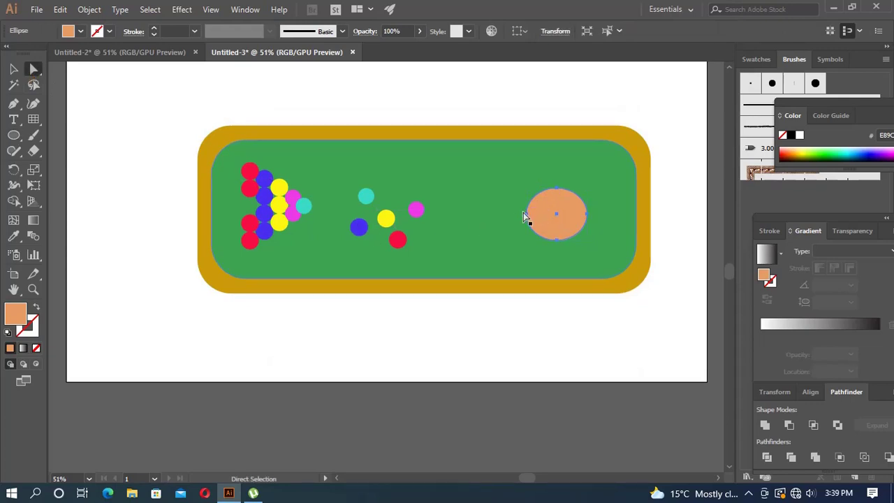
left_click(529, 217)
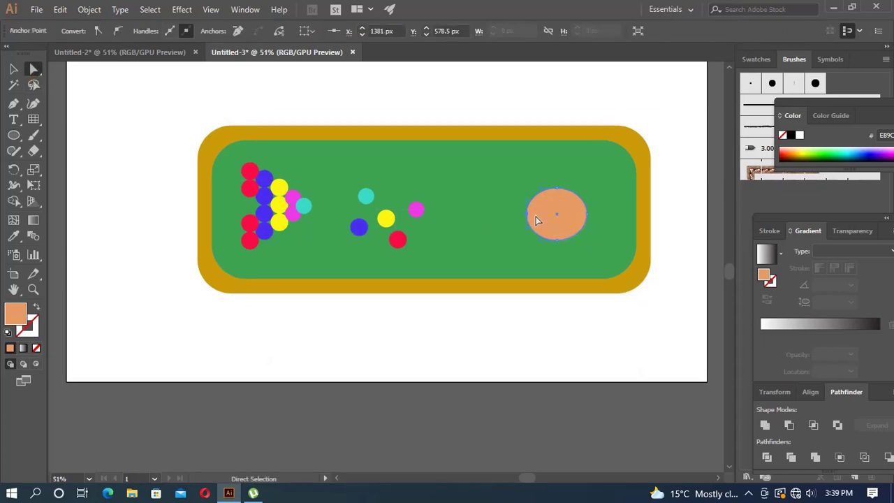
mouse_move(529, 217)
left_mouse_down()
mouse_move(551, 215)
mouse_move(517, 197)
mouse_move(552, 203)
mouse_move(533, 203)
left_mouse_up()
left_click(538, 83)
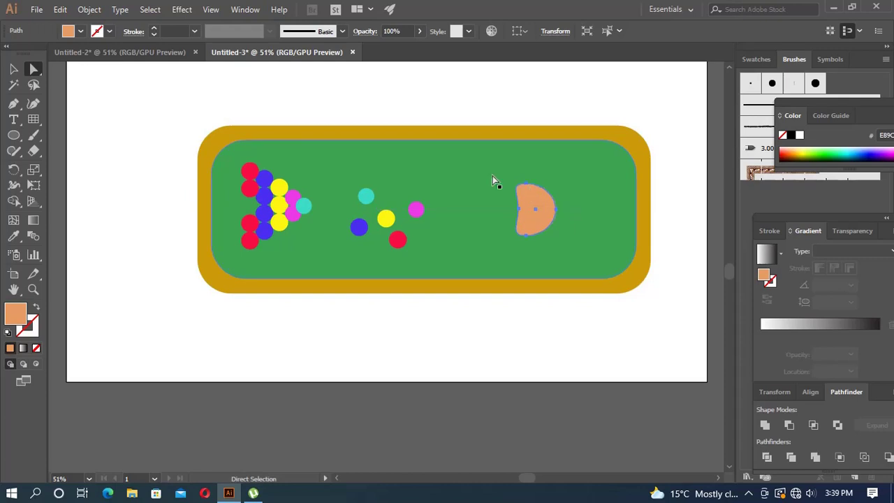
left_click(13, 69)
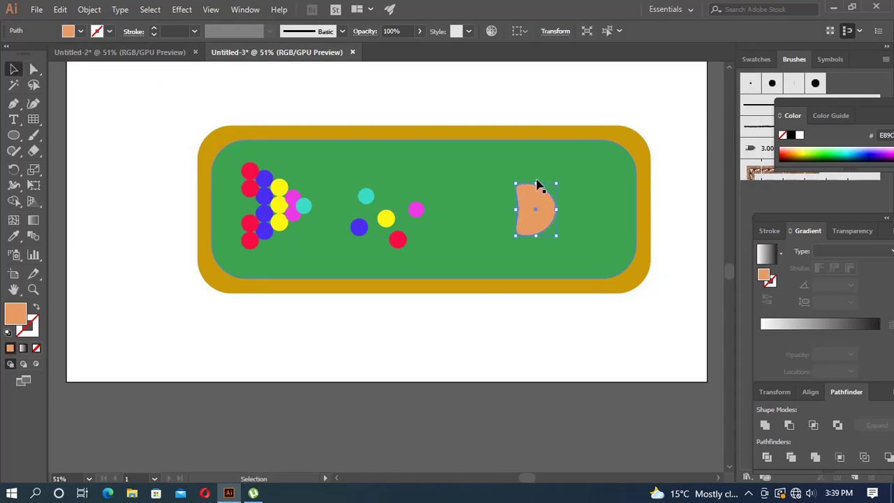
Stretch the half-moon taller and move it lower on the felt
left_click_drag(536, 184, 533, 151)
left_click_drag(538, 240, 536, 250)
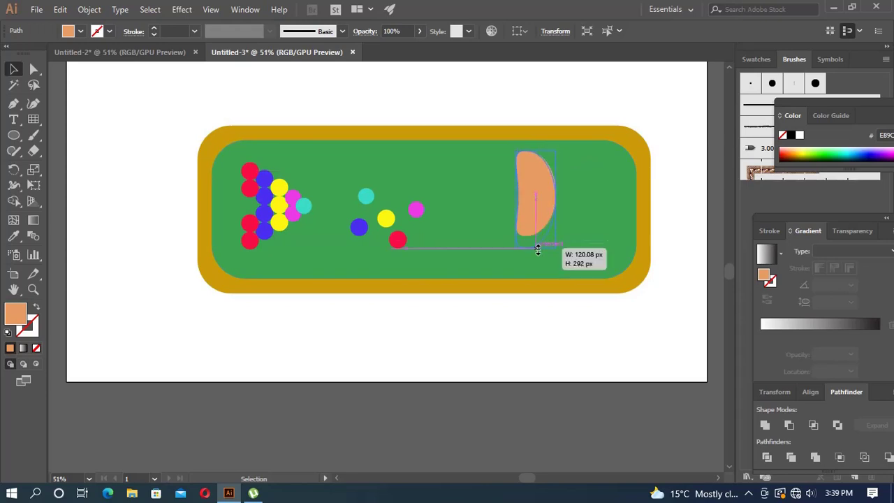
left_click_drag(536, 191, 541, 231)
left_click(582, 97)
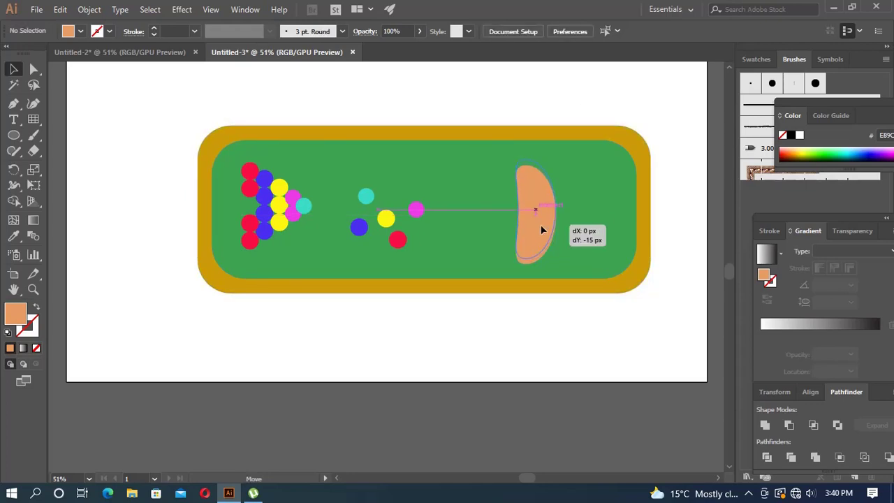
left_click(618, 228)
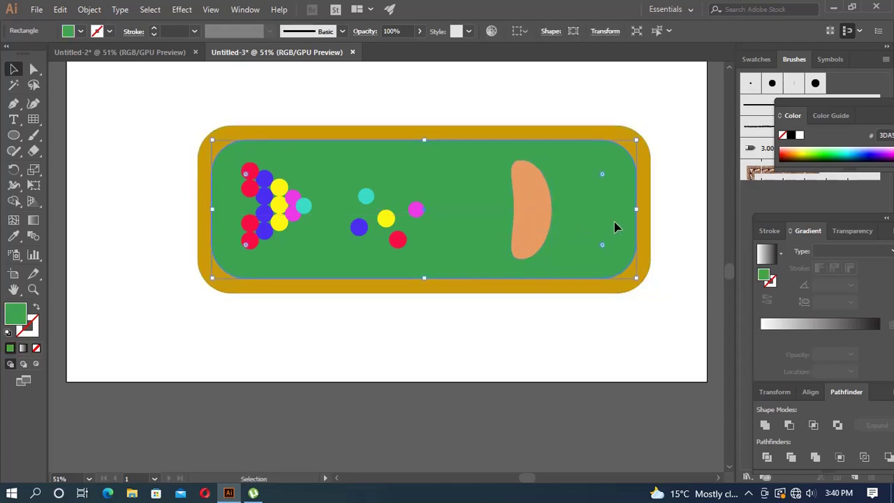
left_click(521, 192)
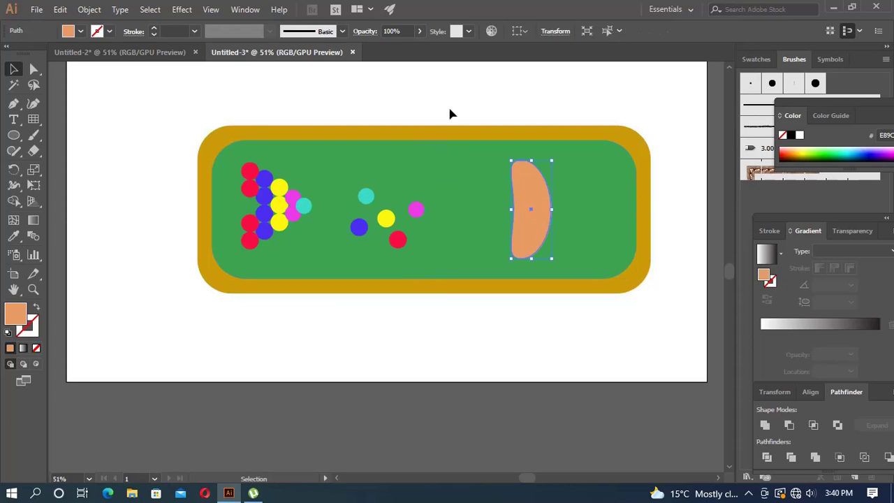
left_click(450, 113)
Fine-tune the half-moon's height and width and nudge it into final position
left_click(531, 172)
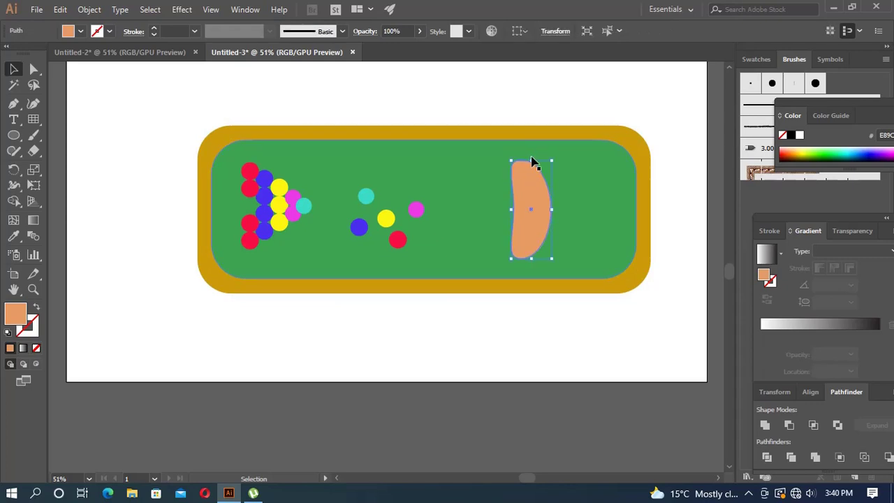
left_click_drag(533, 160, 534, 168)
mouse_move(554, 211)
left_mouse_down()
mouse_move(563, 213)
mouse_move(529, 204)
mouse_move(536, 219)
mouse_move(512, 202)
left_mouse_up()
left_click(576, 124)
left_click(567, 349)
left_click(544, 384)
left_click(565, 98)
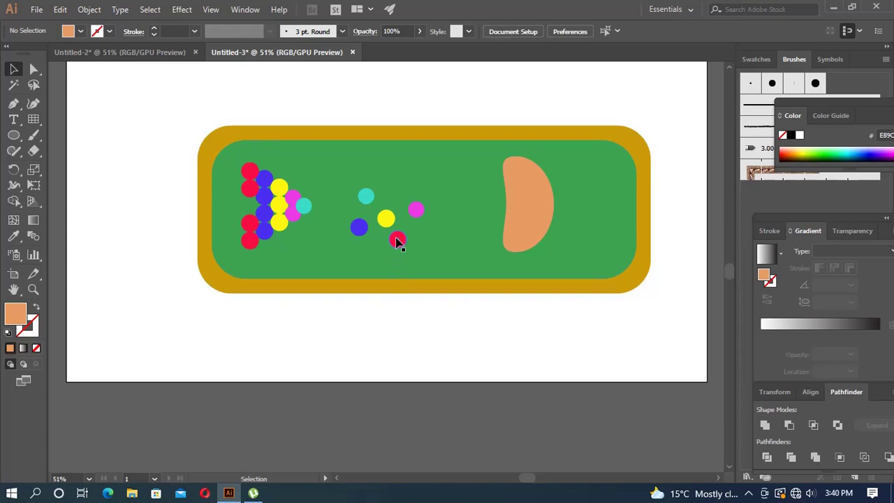
Copy the stray red ball into the rack's empty back-row slot and align it with the row
left_click_drag(396, 241, 246, 204)
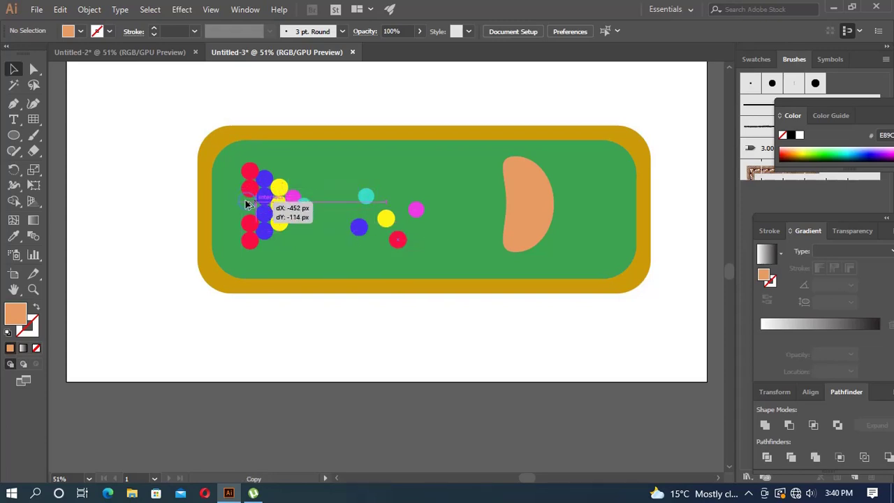
left_click_drag(245, 204, 246, 204)
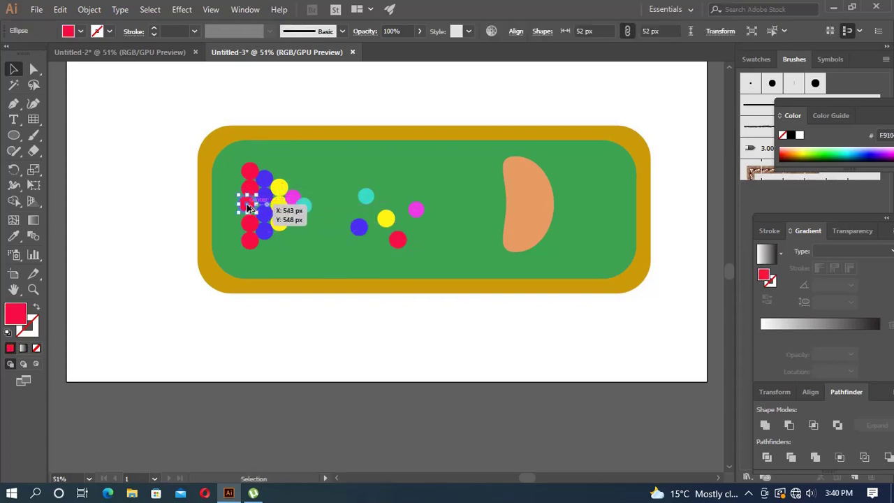
left_click(334, 116)
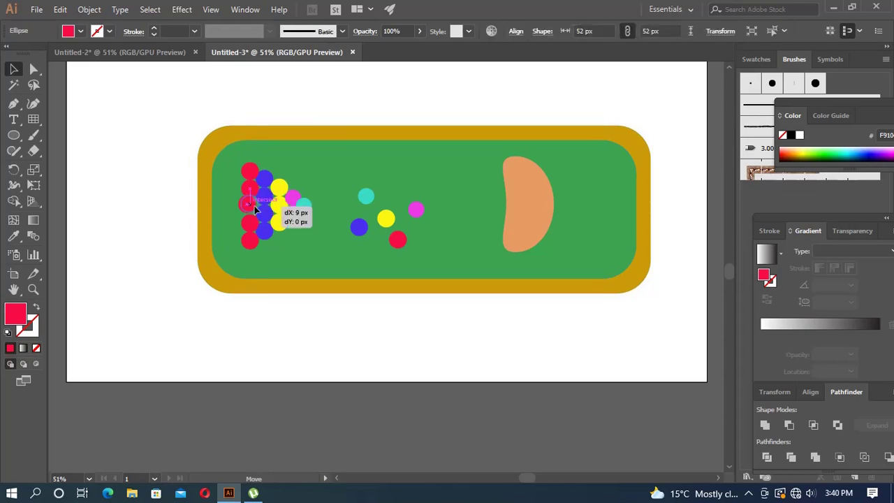
left_click_drag(252, 206, 256, 208)
Move the orange D area slightly lower on the felt
left_click(315, 78)
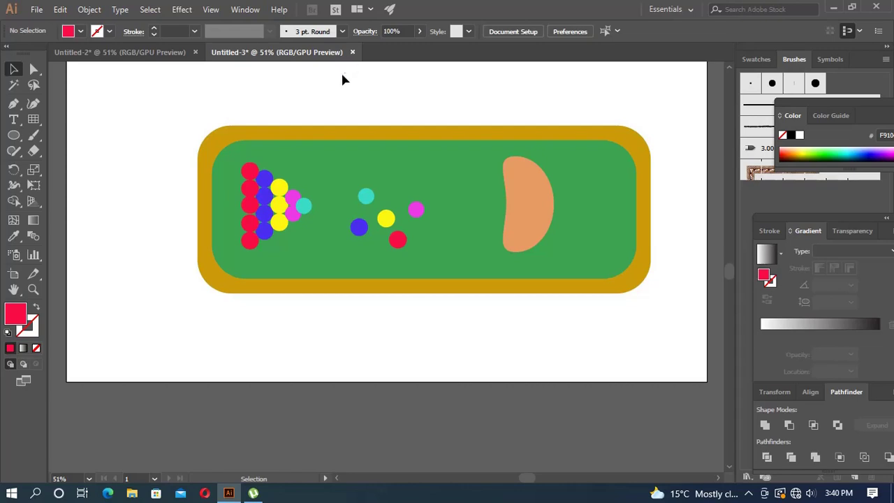
left_click_drag(535, 212, 538, 222)
left_click(550, 120)
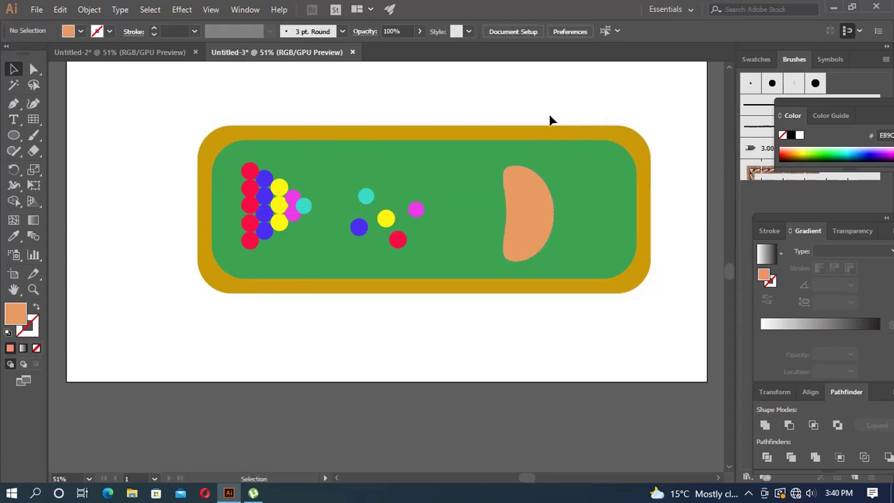
Draw a long rounded-rectangle orange bar across the top of the artboard
left_click(13, 135)
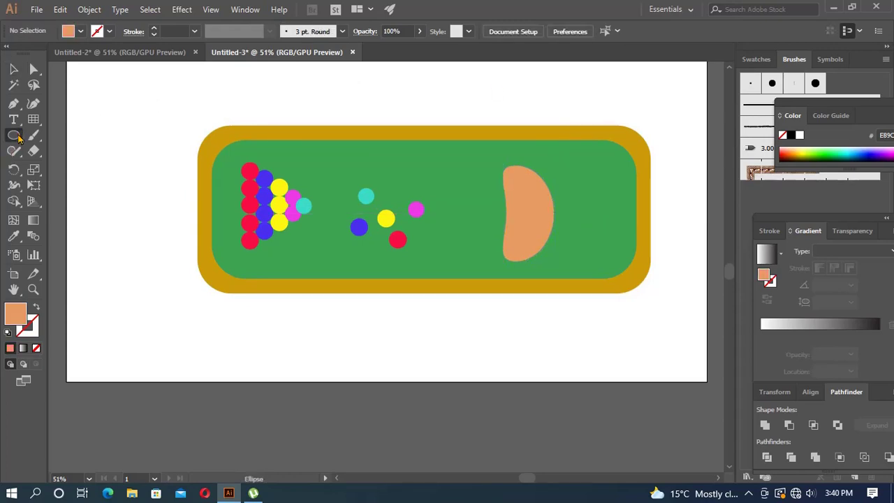
left_click(89, 151)
mouse_move(295, 71)
left_mouse_down()
mouse_move(406, 86)
mouse_move(575, 91)
mouse_move(704, 81)
left_mouse_up()
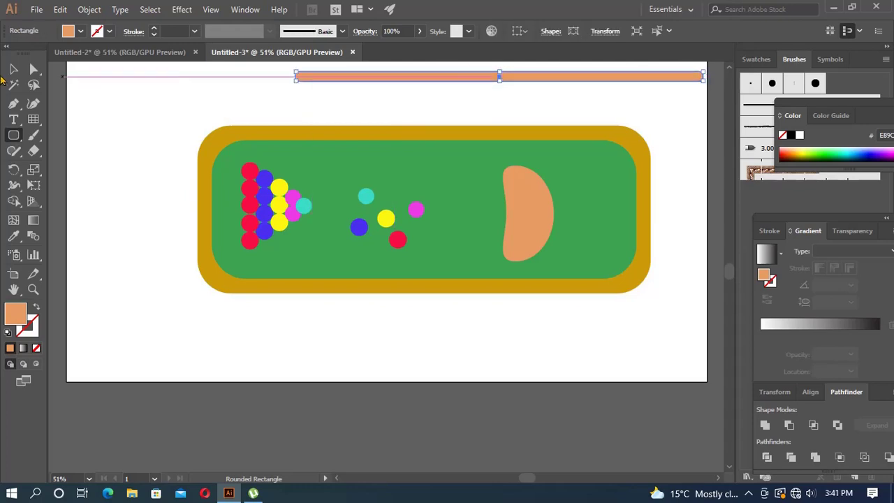
Duplicate the orange bar, stacking one copy just below it and another near the felt's bottom
left_click(13, 69)
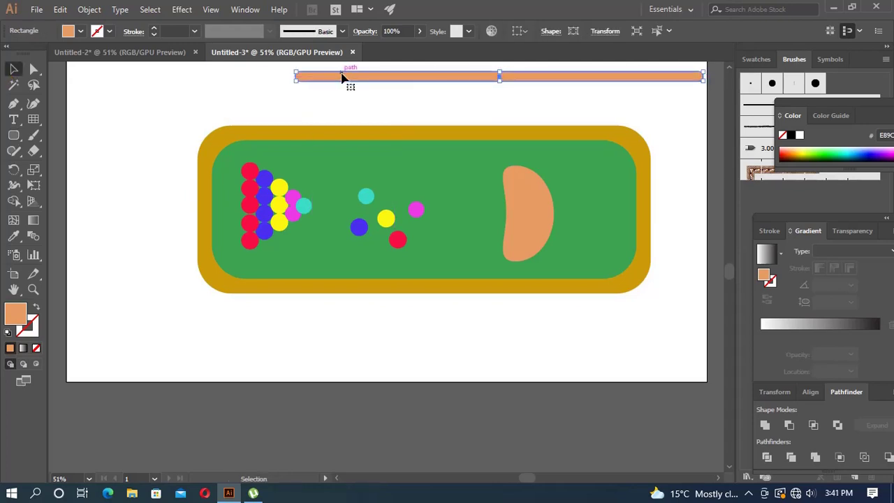
left_click_drag(342, 77, 341, 90)
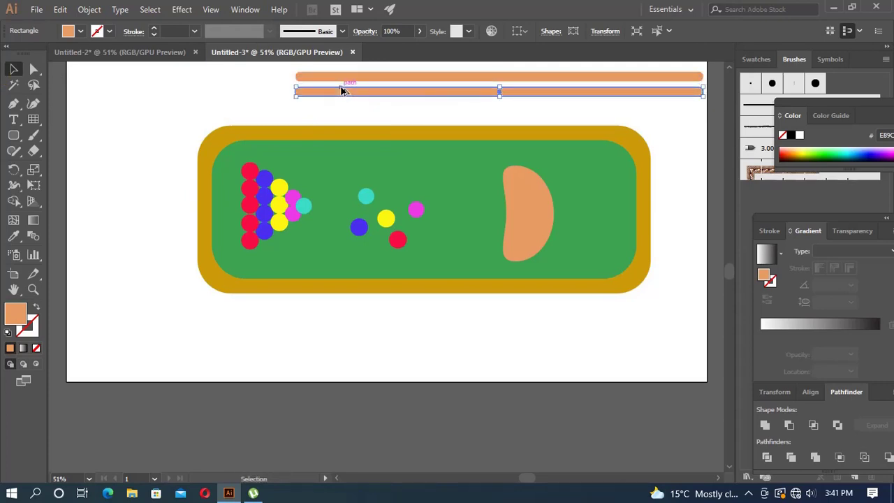
mouse_move(341, 91)
left_mouse_down()
mouse_move(289, 332)
mouse_move(282, 332)
mouse_move(290, 271)
left_mouse_up()
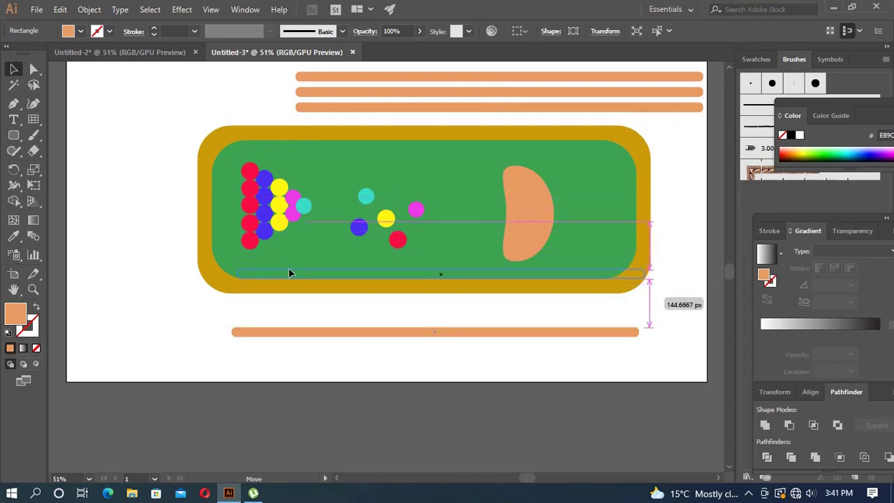
Position and shorten the copied bar so it fits inside the felt's bottom edge
mouse_move(289, 267)
left_mouse_down()
mouse_move(308, 262)
mouse_move(297, 260)
left_mouse_up()
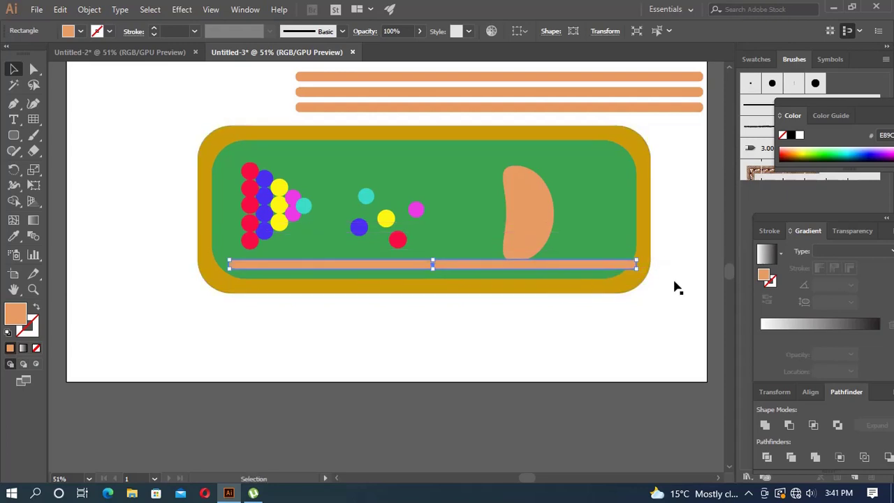
left_click_drag(637, 264, 560, 266)
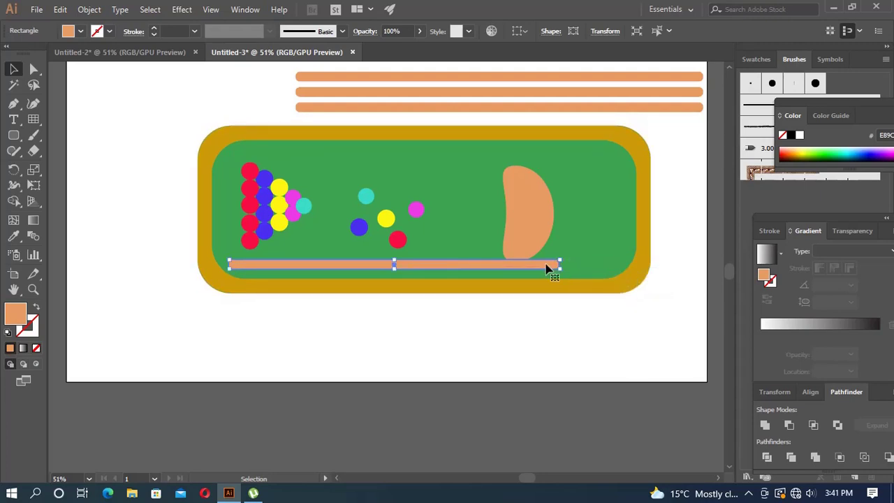
left_click_drag(545, 267, 558, 268)
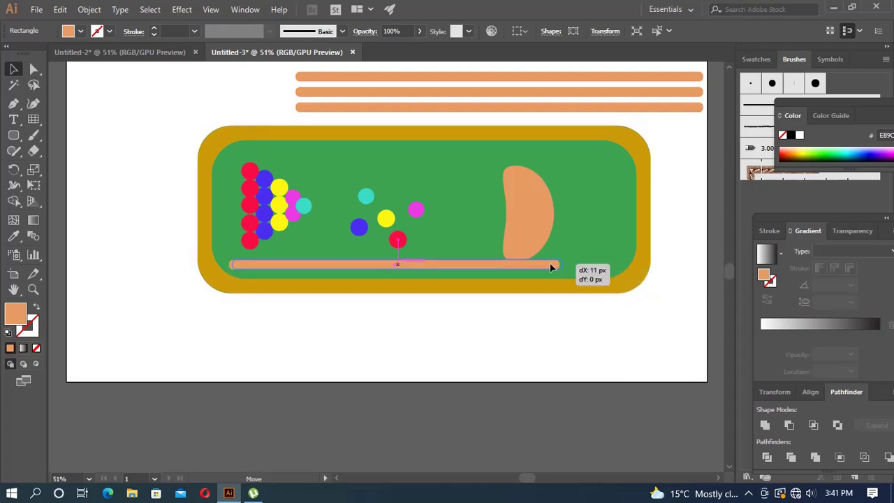
Nudge the orange D area up and pull its top and bottom edges inward
left_click_drag(531, 231, 531, 217)
left_click(570, 216)
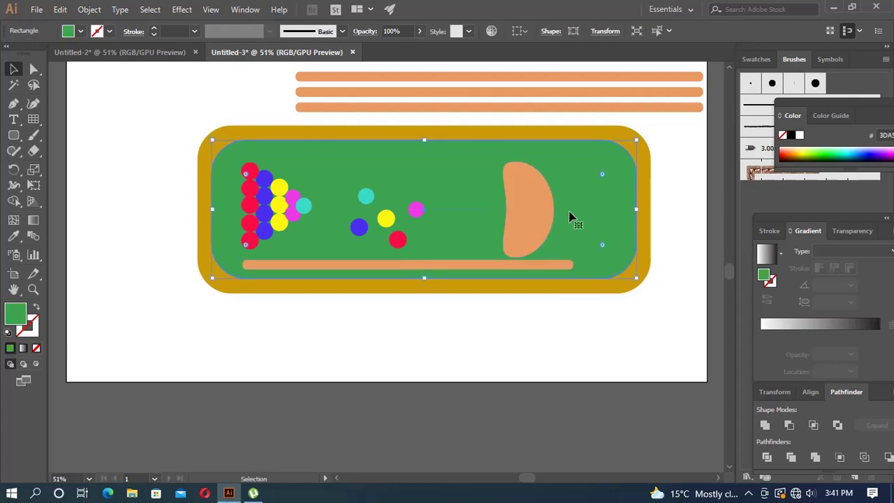
left_click(524, 171)
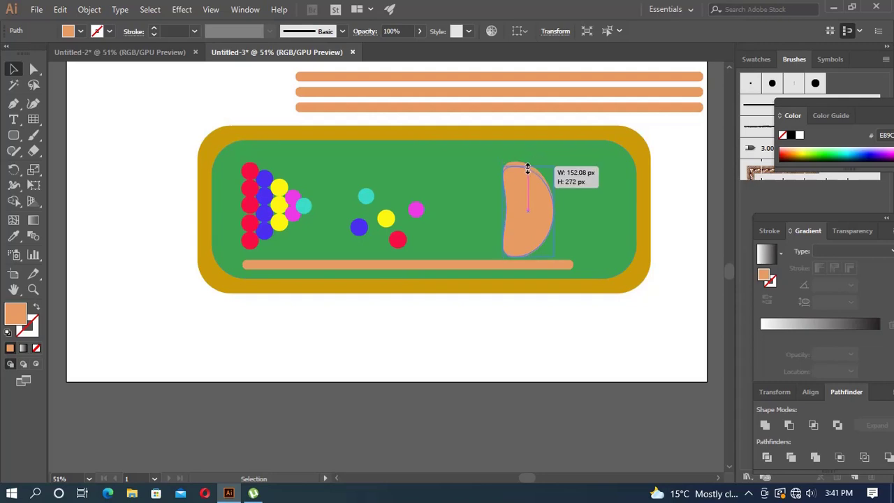
left_click_drag(529, 161, 528, 169)
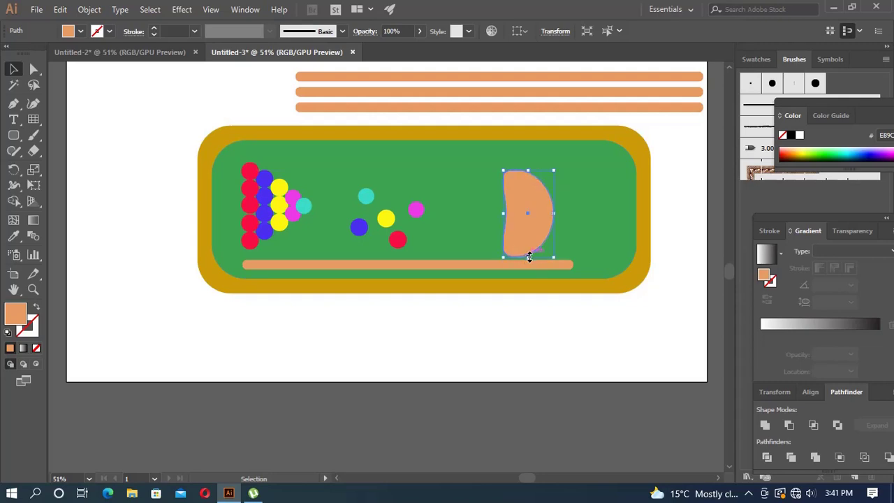
left_click_drag(528, 257, 528, 249)
left_click(648, 354)
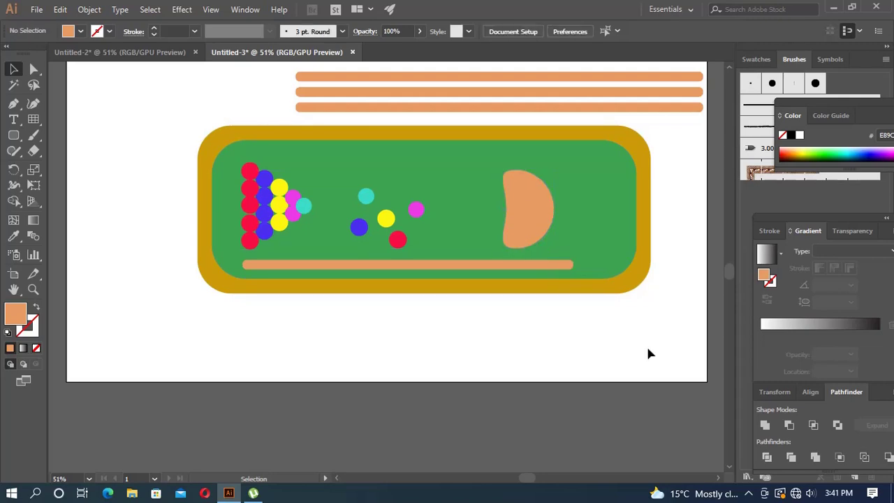
Enter and then exit isolation mode on the bottom orange bar
double_click(468, 266)
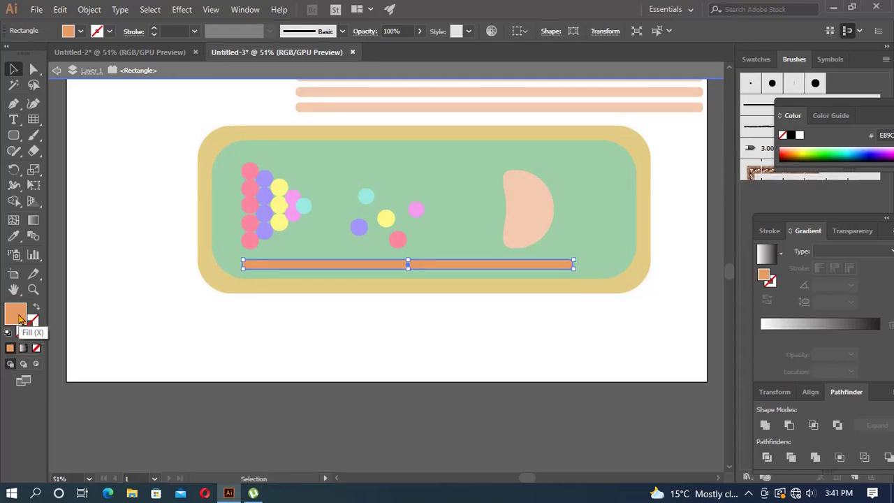
left_click(137, 337)
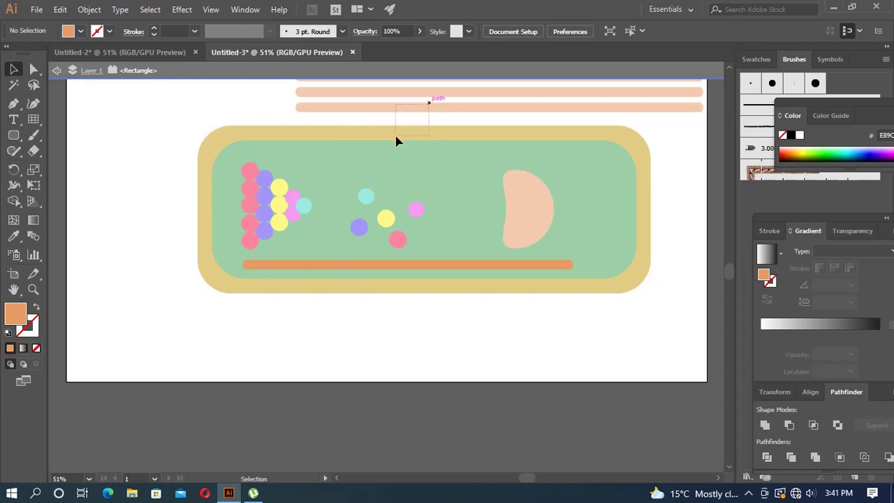
double_click(137, 123)
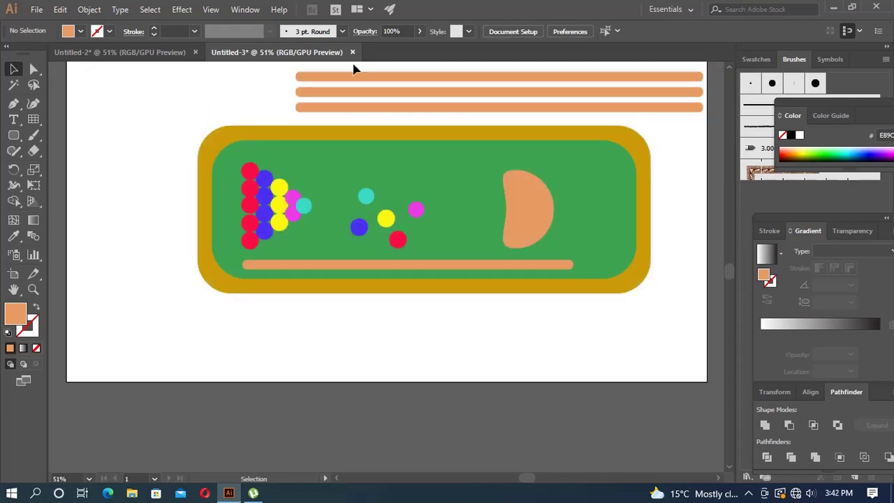
Copy the bottom orange rail to the felt's top edge, with another copy below the table
mouse_move(498, 109)
left_mouse_down()
mouse_move(471, 128)
mouse_move(448, 124)
left_mouse_up()
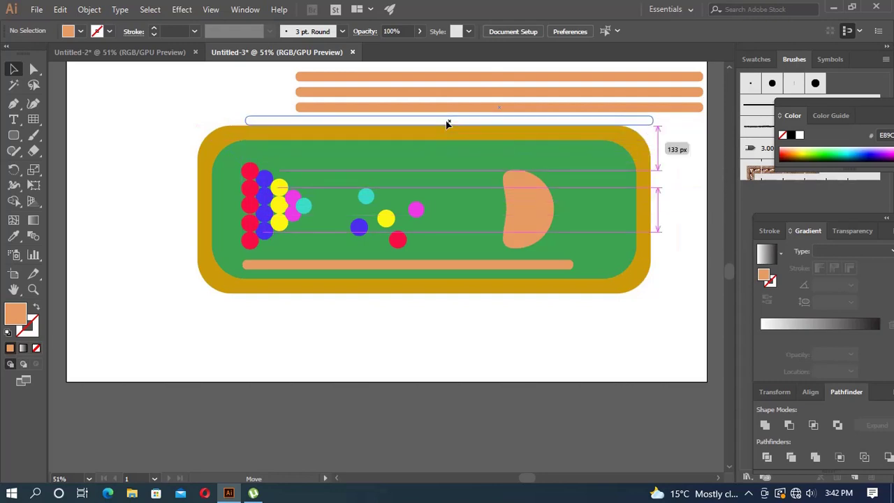
left_click_drag(448, 124, 479, 103)
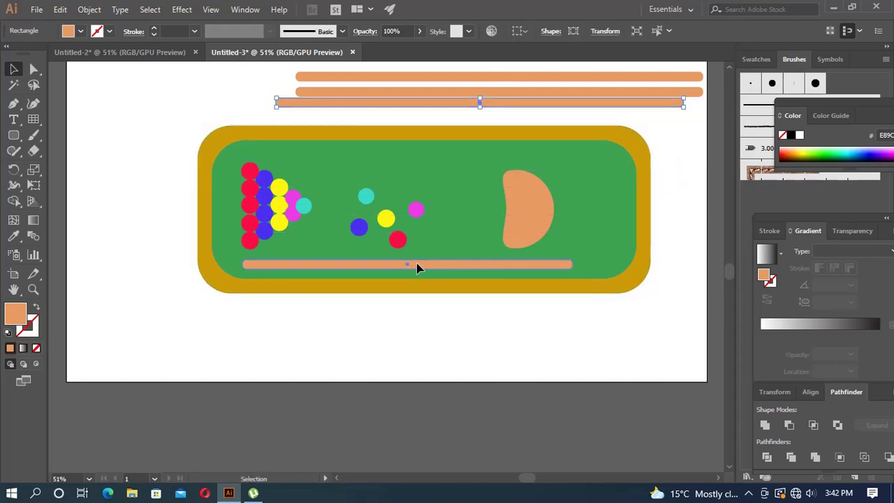
mouse_move(417, 266)
left_mouse_down()
mouse_move(436, 154)
mouse_move(427, 153)
left_mouse_up()
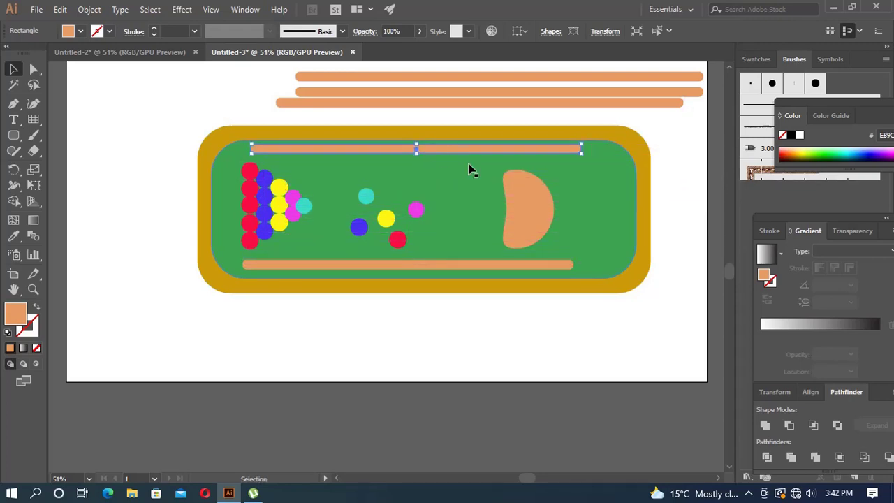
left_click(592, 343)
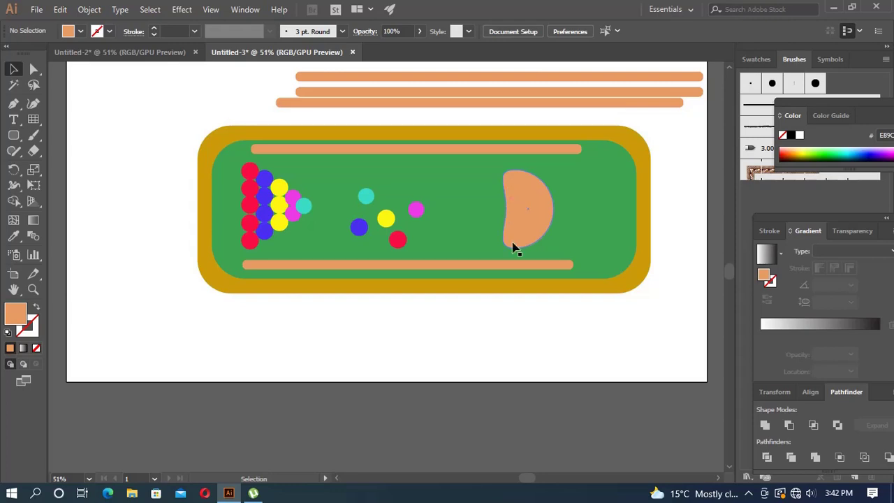
left_click(491, 268)
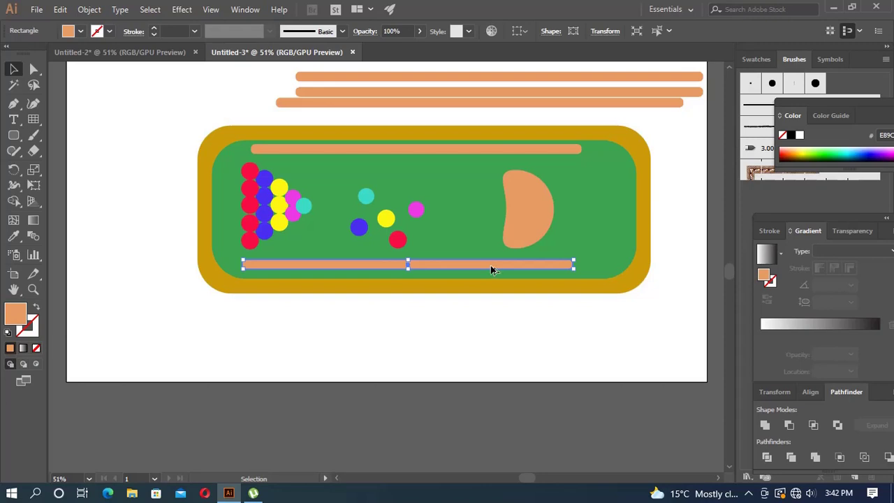
left_click_drag(491, 270, 499, 323)
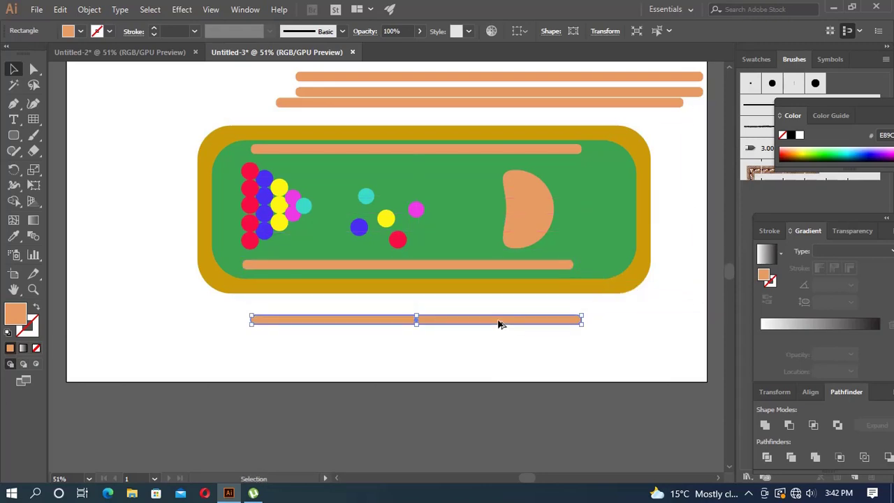
Fill the copied bar dark brown (773C15) and shorten it to about half length
double_click(10, 316)
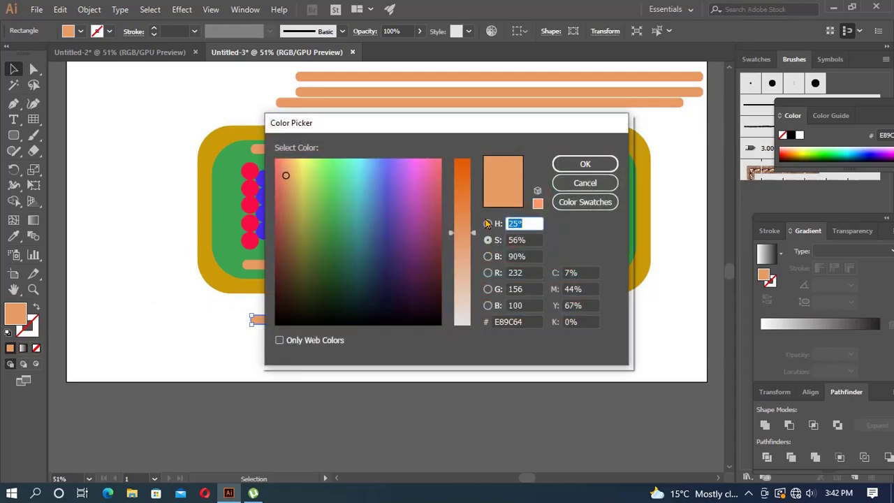
left_click(488, 224)
left_click(412, 246)
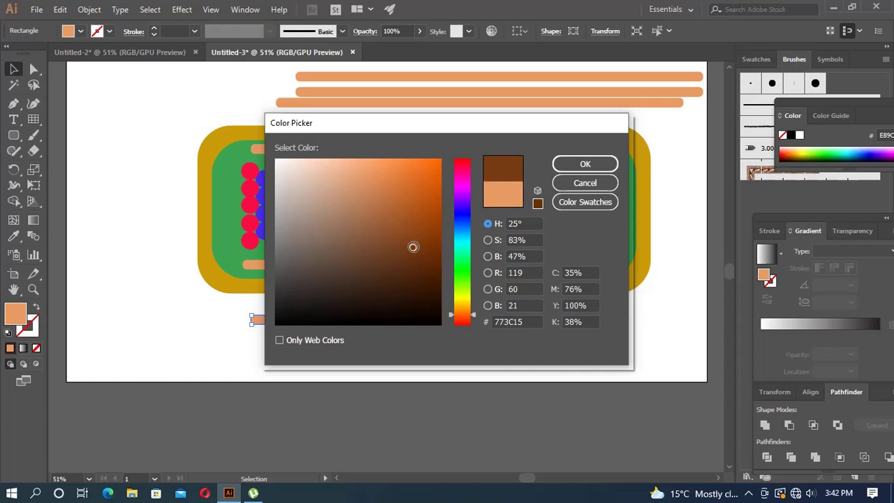
left_click(584, 164)
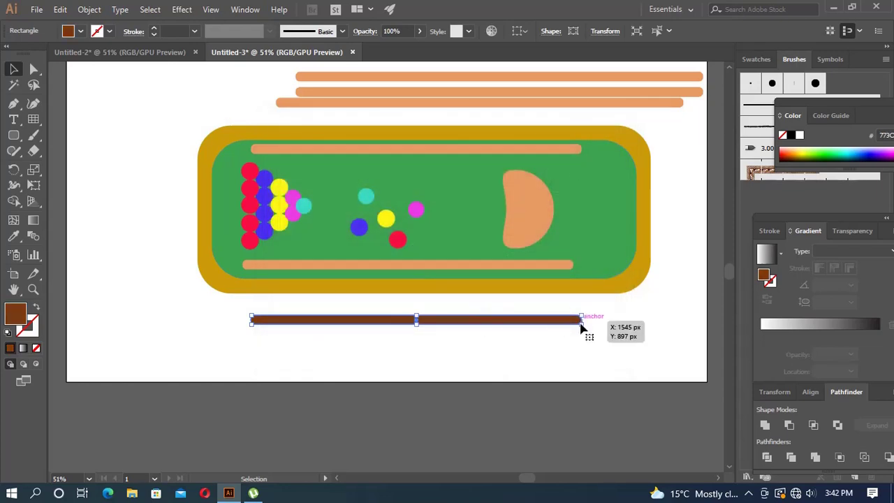
left_click_drag(581, 321, 488, 321)
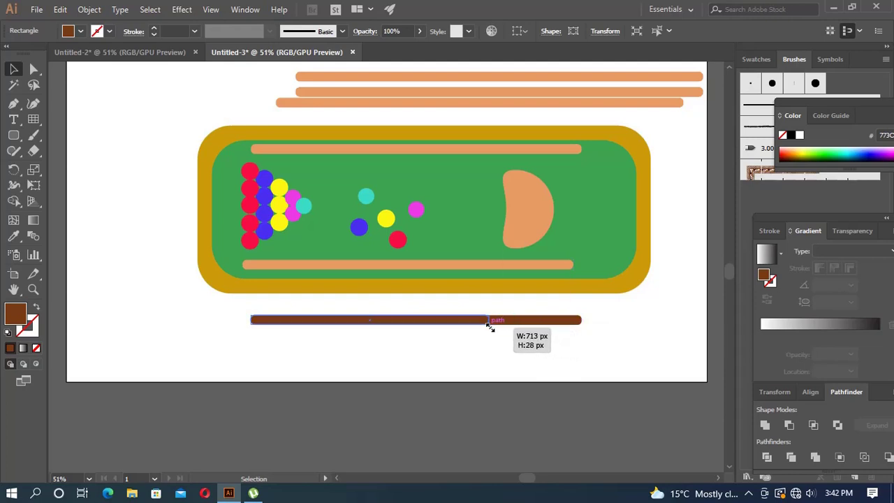
mouse_move(489, 322)
left_mouse_down()
mouse_move(440, 322)
mouse_move(531, 265)
left_mouse_up()
Lay the brown bar over the bottom rail's right half and copy it toward the top rail's left end
left_click(584, 363)
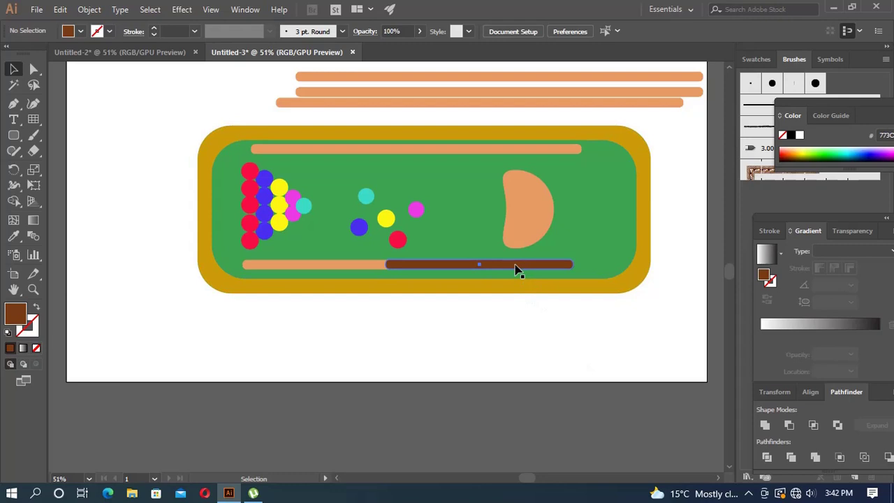
mouse_move(516, 271)
left_mouse_down()
mouse_move(388, 148)
mouse_move(372, 154)
mouse_move(380, 150)
left_mouse_up()
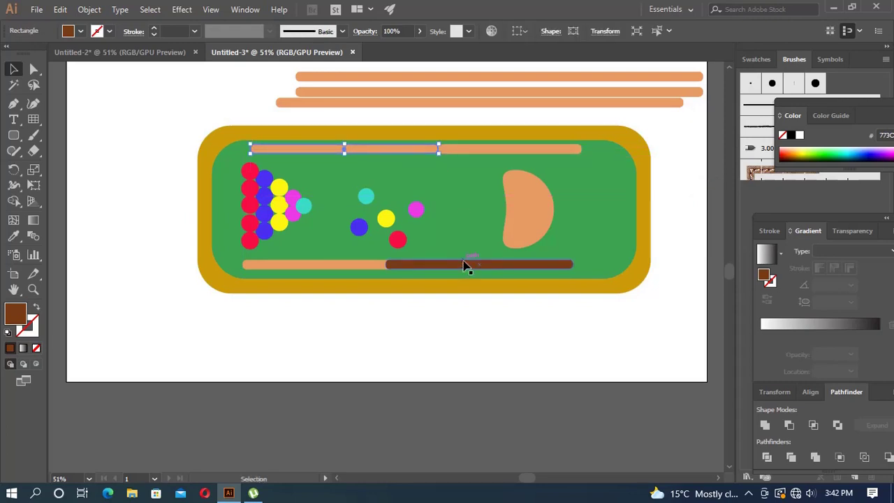
mouse_move(468, 265)
left_mouse_down()
mouse_move(414, 148)
mouse_move(330, 147)
mouse_move(339, 148)
left_mouse_up()
left_click(449, 166)
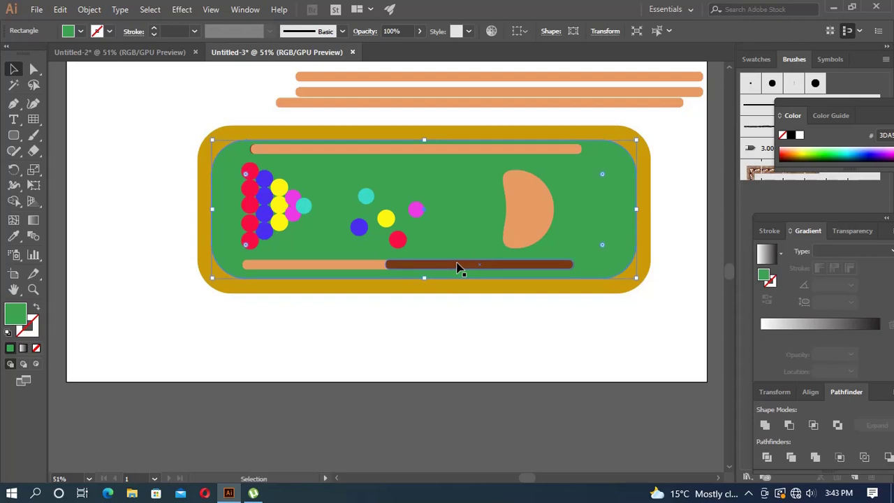
mouse_move(458, 268)
left_mouse_down()
mouse_move(454, 326)
mouse_move(338, 150)
mouse_move(322, 146)
left_mouse_up()
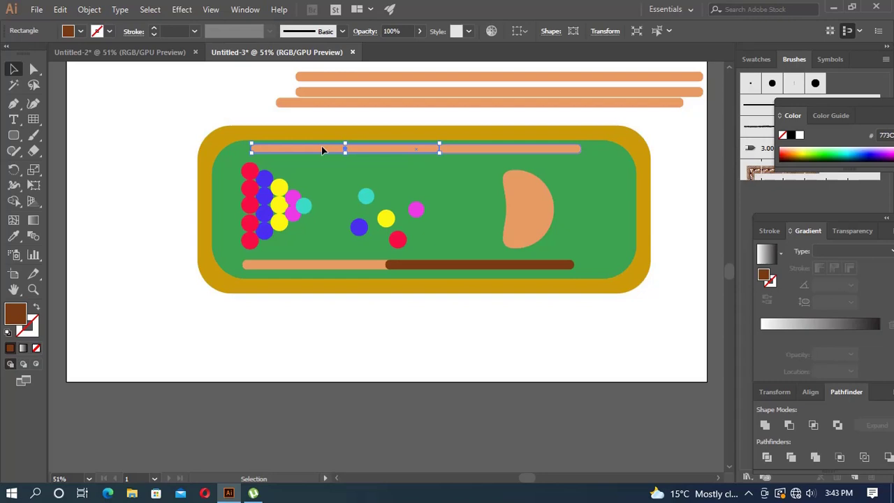
Place a brown bar copy on the left end of the top orange rail
left_click(401, 198)
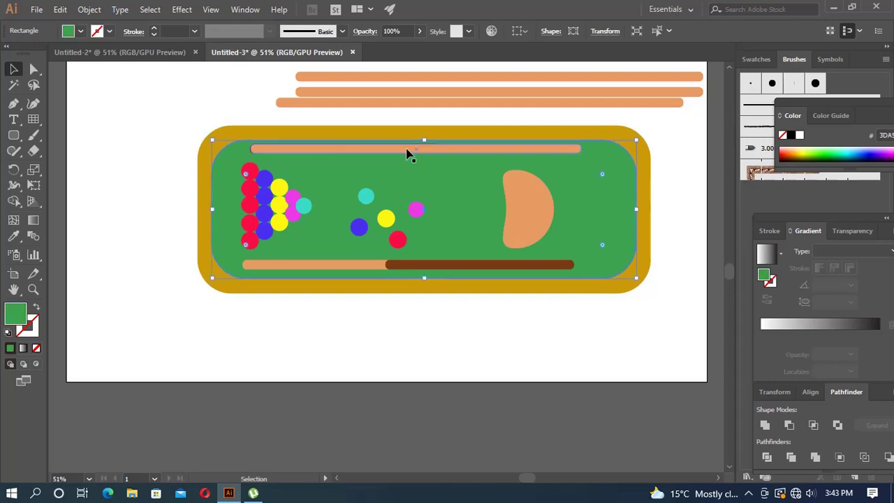
left_click(407, 150)
left_click_drag(473, 267, 468, 318)
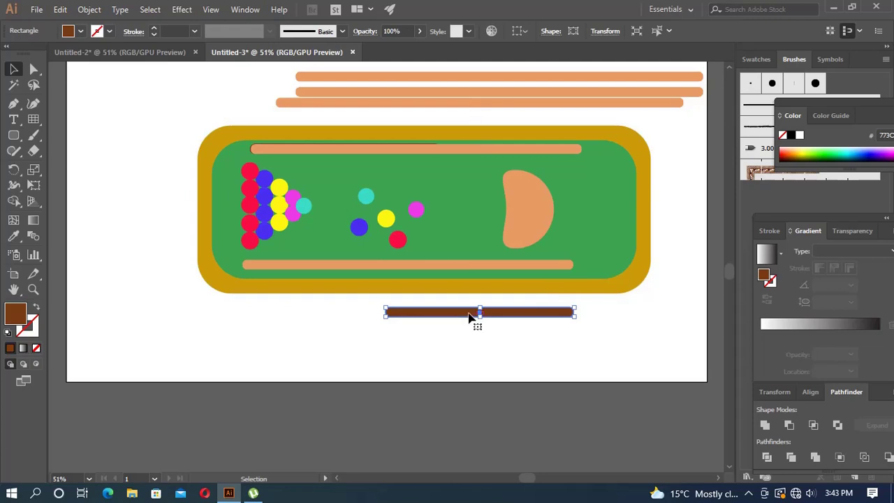
mouse_move(468, 318)
left_mouse_down()
mouse_move(278, 337)
mouse_move(324, 147)
mouse_move(334, 149)
left_mouse_up()
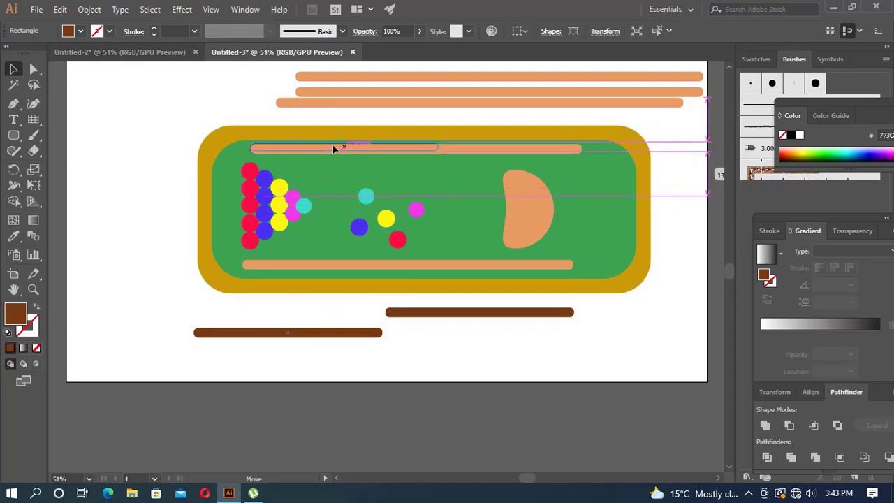
left_click_drag(334, 149, 333, 147)
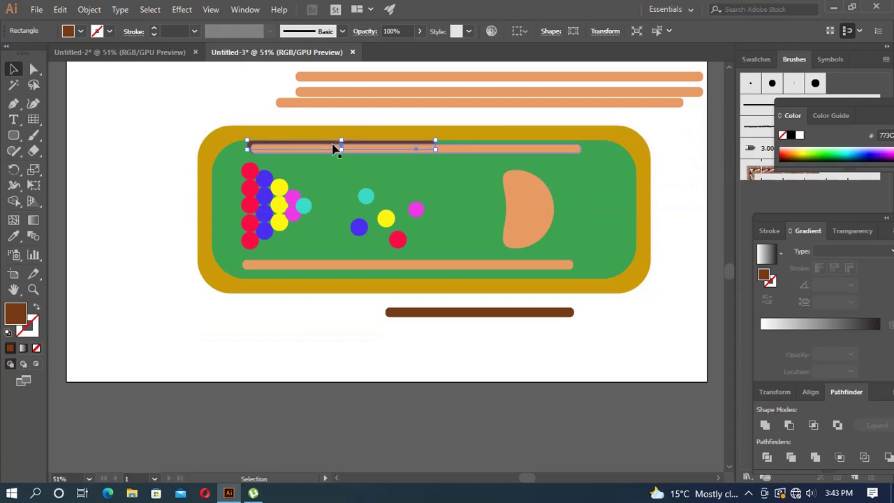
Move the top orange rail down so it sits just below the brown bar
left_click(340, 149)
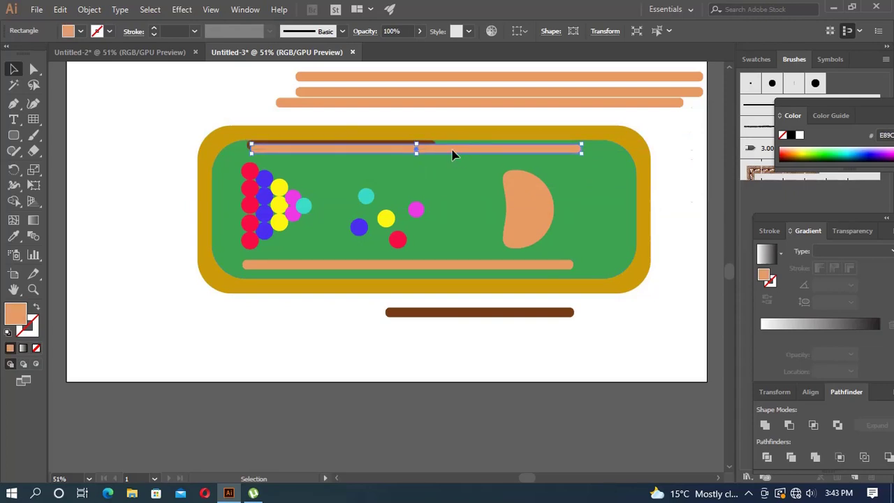
mouse_move(454, 150)
left_mouse_down()
mouse_move(451, 169)
mouse_move(425, 159)
left_mouse_up()
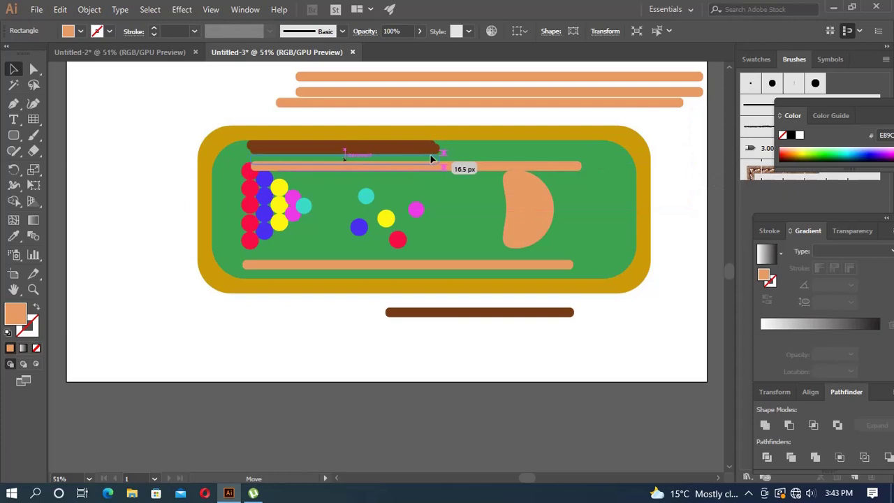
left_click_drag(425, 158, 429, 163)
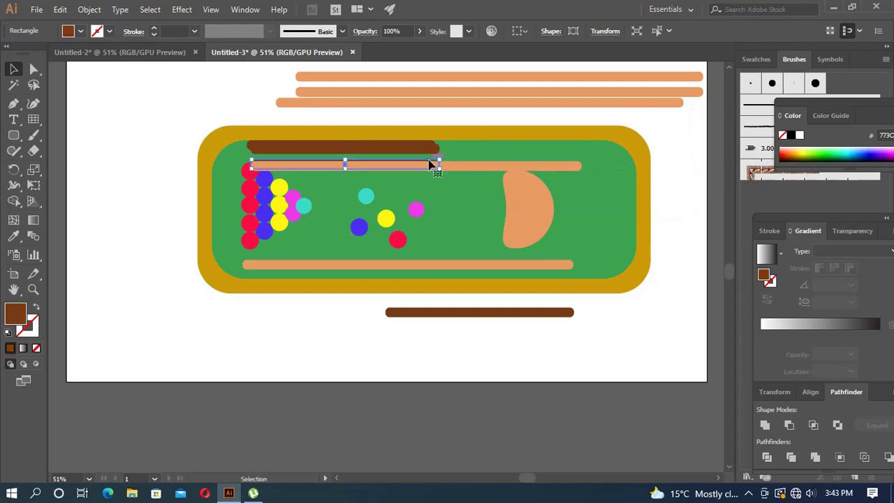
Bring the brown bar in front of the orange rail
right_click(432, 169)
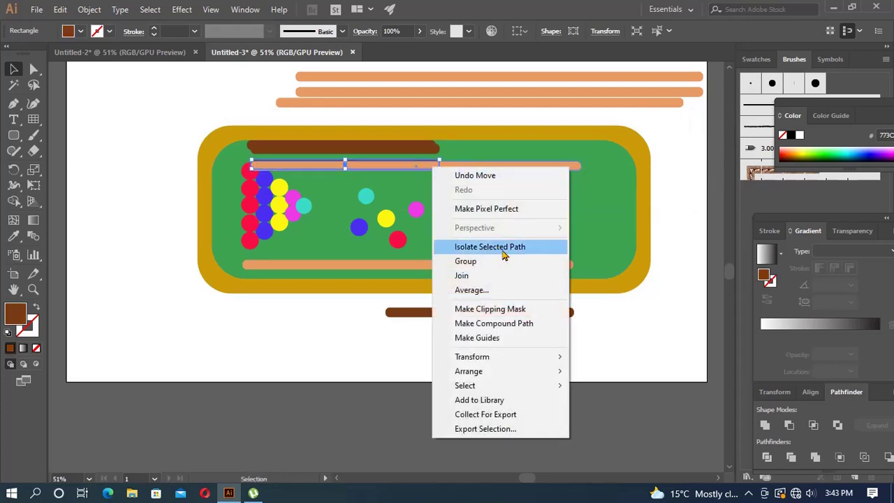
mouse_move(498, 371)
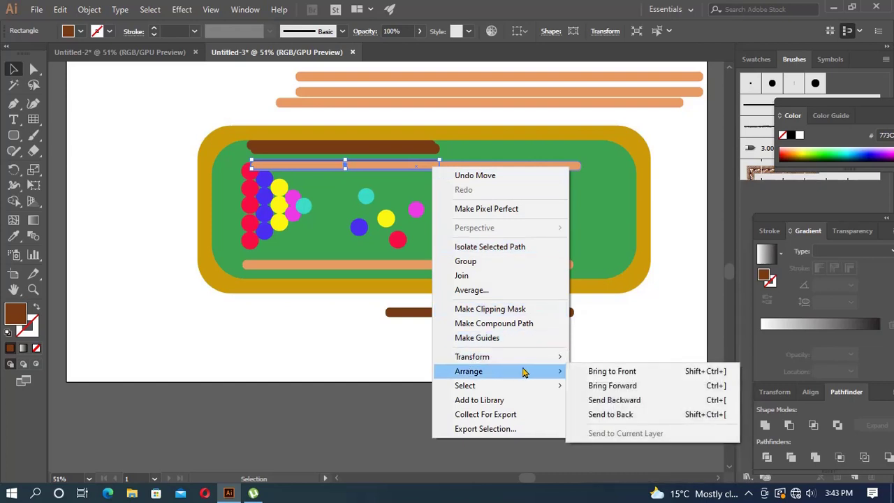
left_click(632, 389)
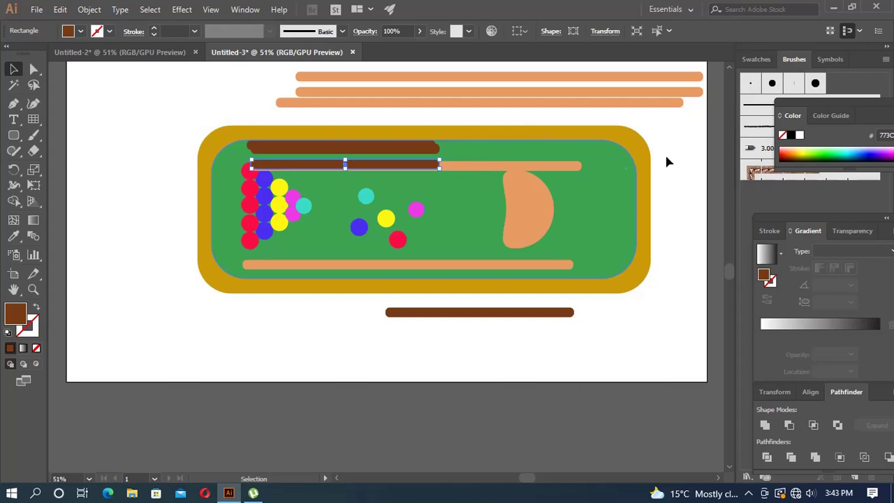
left_click(682, 153)
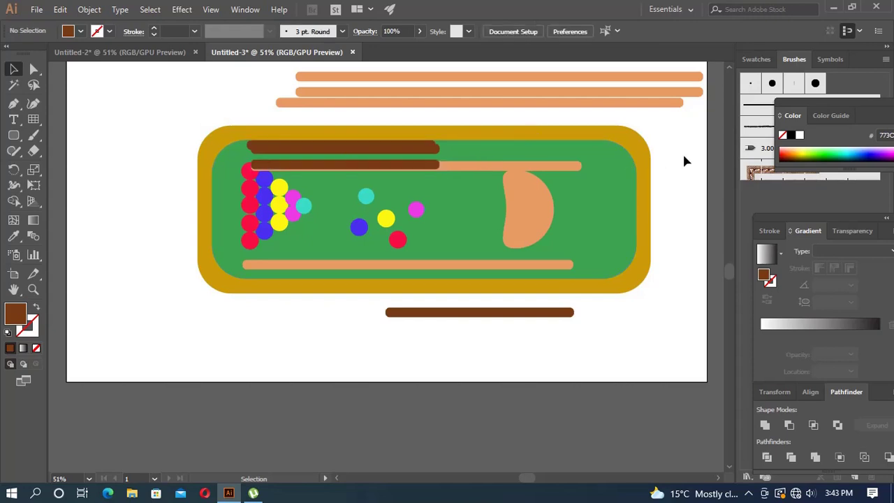
Delete the extra brown bar on the top rail, undoing stray moves of the bar and felt
left_click(430, 169)
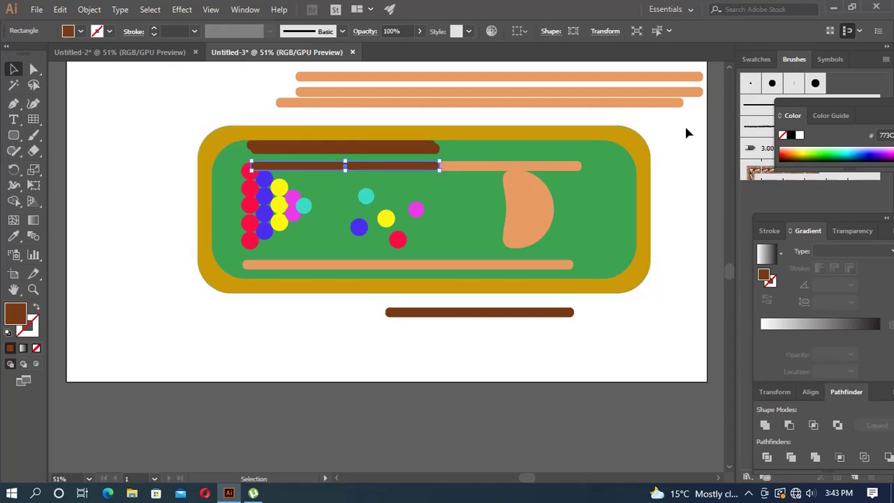
left_click(665, 140)
left_click(396, 151)
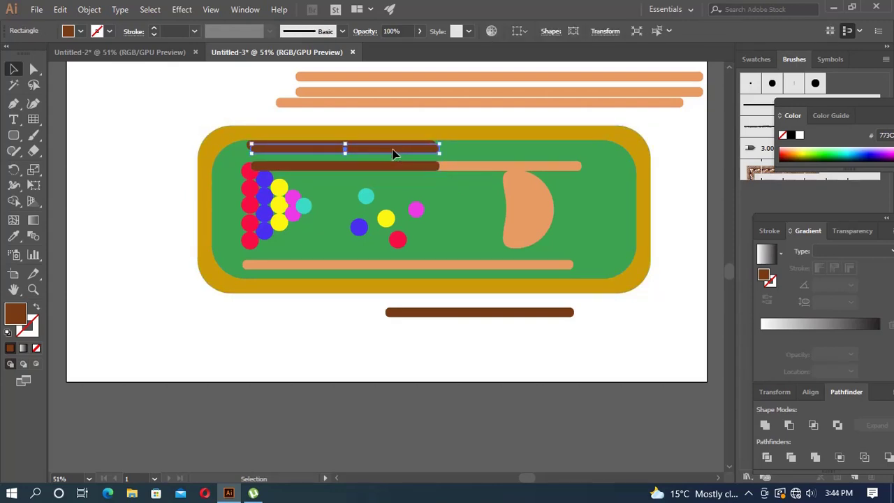
left_click_drag(393, 151, 404, 149)
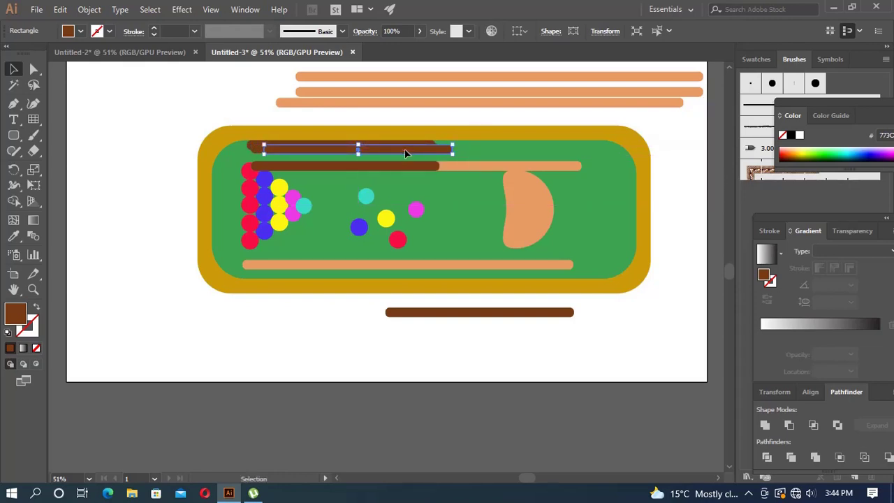
key("ctrl+z")
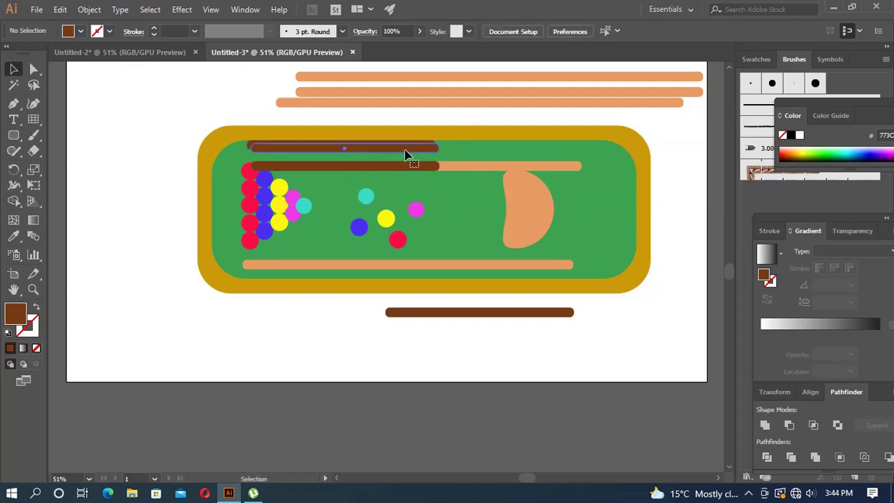
left_click(408, 149)
key("Delete")
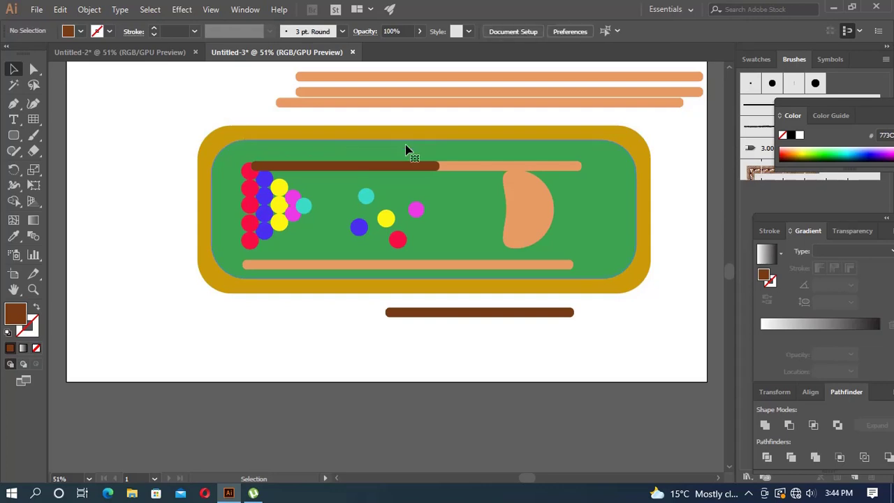
left_click_drag(395, 151, 417, 169)
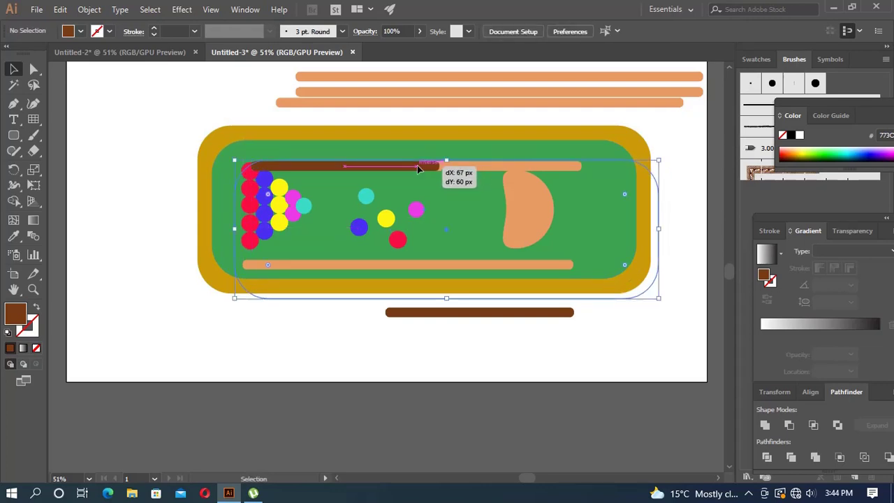
left_click_drag(417, 169, 417, 169)
key("ctrl+z")
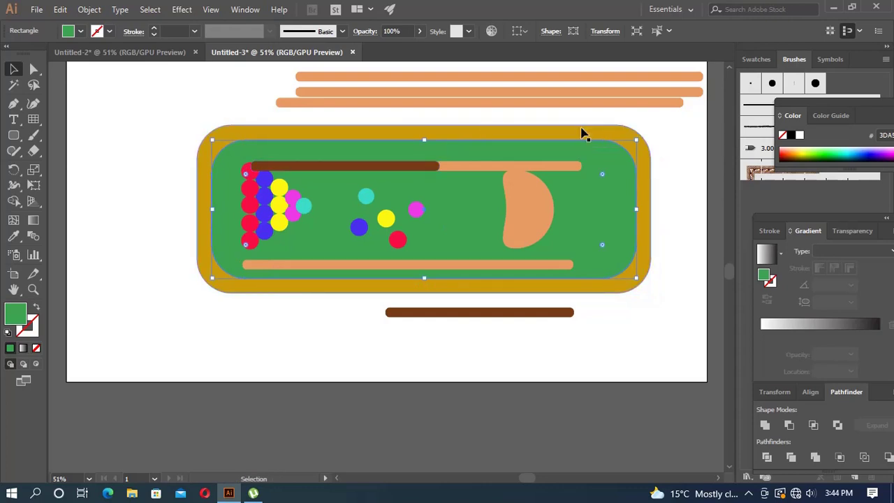
left_click(648, 125)
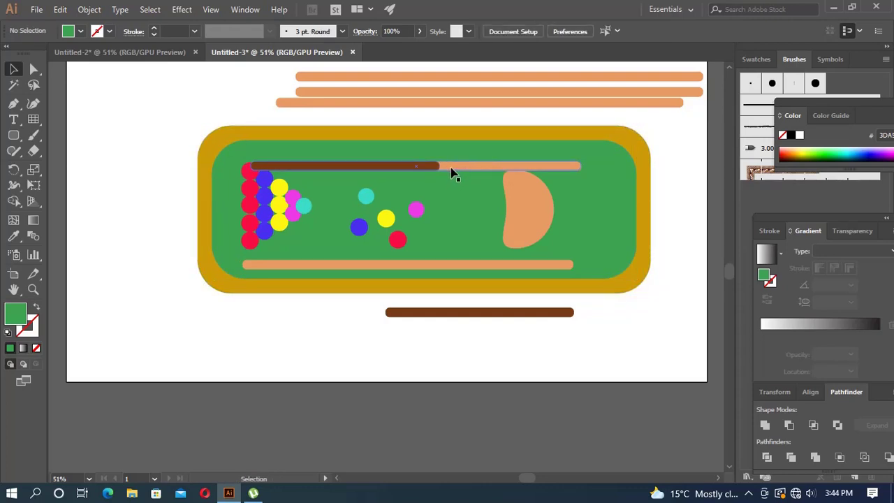
Align one brown bar on the top rail's left half and the other on the bottom rail
mouse_move(450, 172)
left_mouse_down()
mouse_move(454, 154)
mouse_move(465, 159)
left_mouse_up()
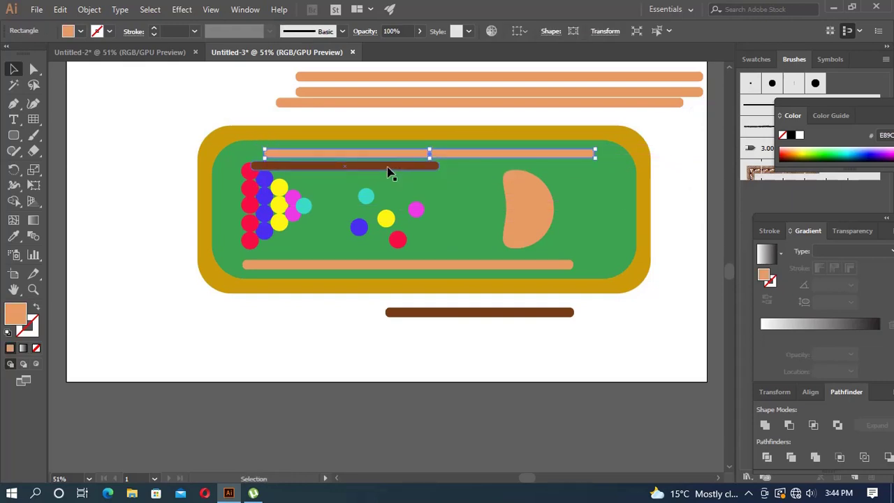
left_click_drag(389, 168, 395, 152)
left_click(458, 358)
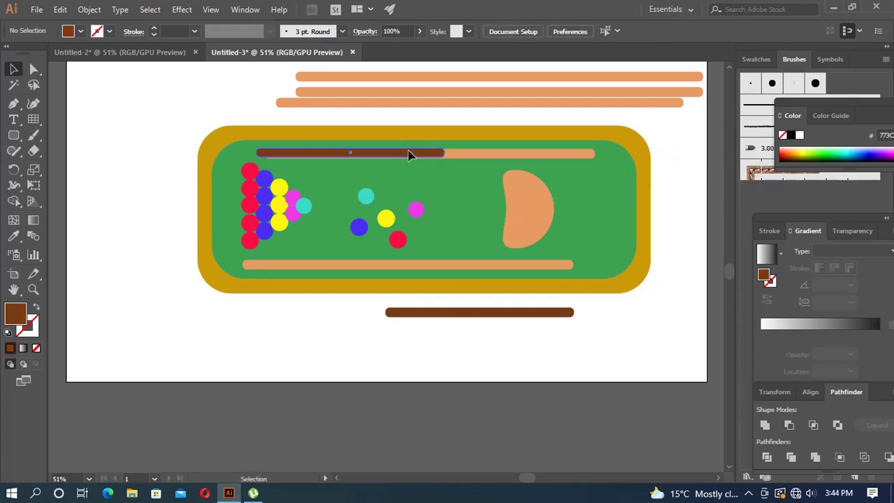
left_click_drag(409, 155, 408, 151)
left_click(434, 346)
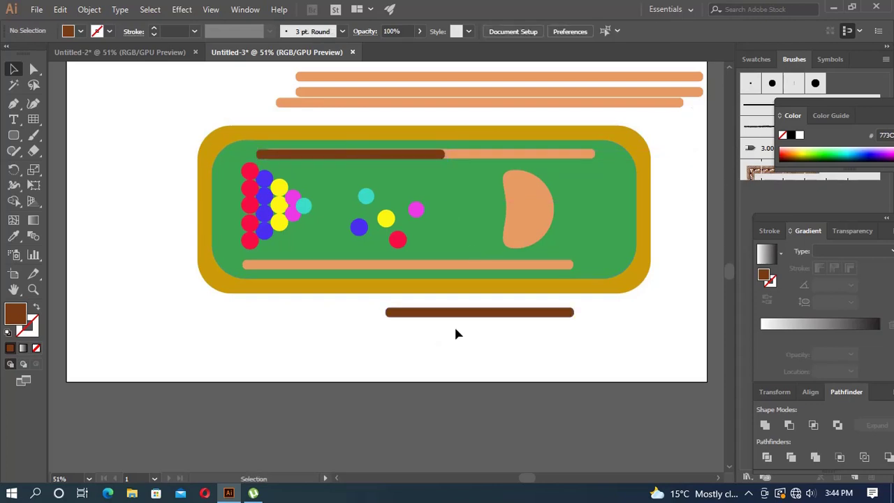
left_click_drag(454, 315, 454, 264)
left_click(480, 347)
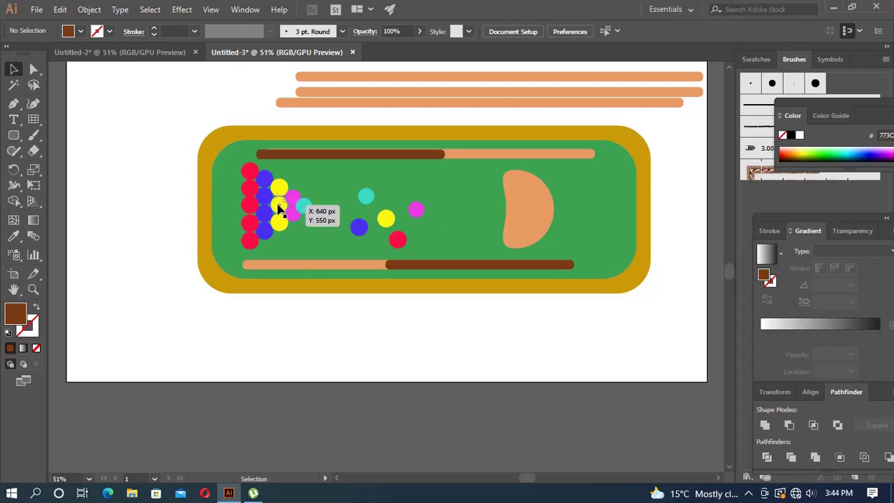
Copy yellow, red, magenta and cyan rack balls beside the D area's flat edge
left_click_drag(278, 208, 493, 193)
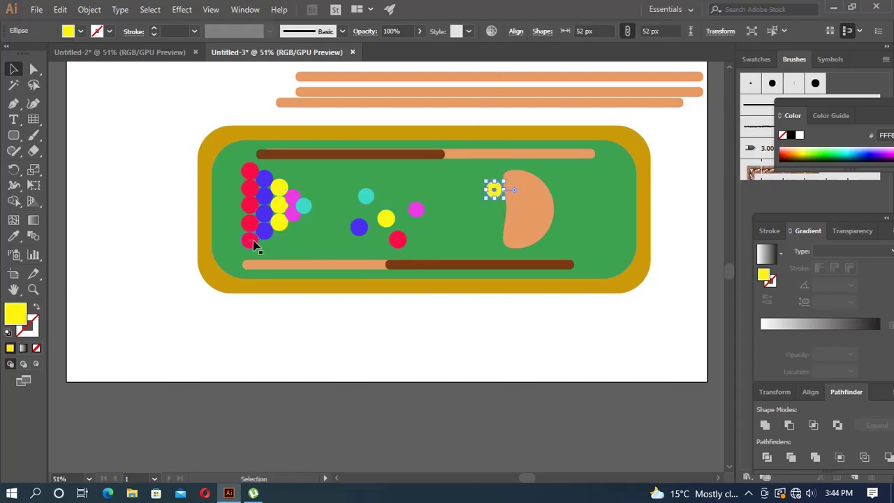
left_click_drag(253, 244, 496, 211)
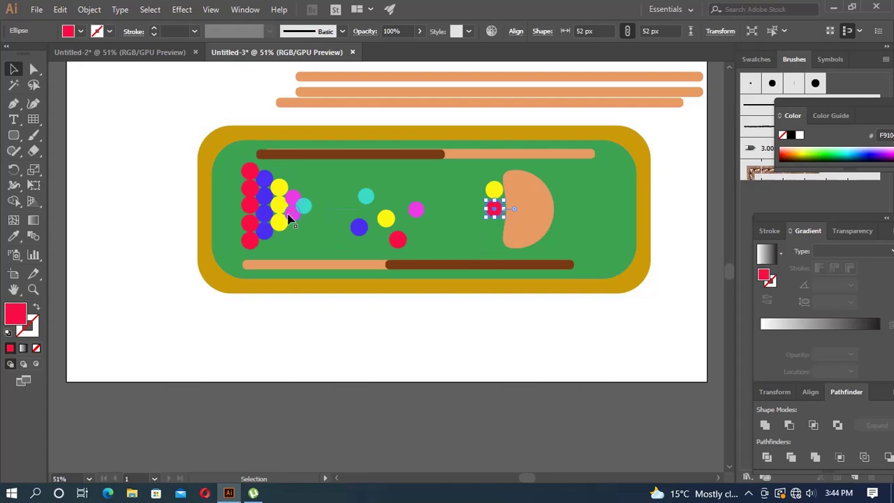
mouse_move(290, 220)
left_mouse_down()
mouse_move(497, 230)
mouse_move(492, 223)
left_mouse_up()
left_click_drag(306, 206, 494, 232)
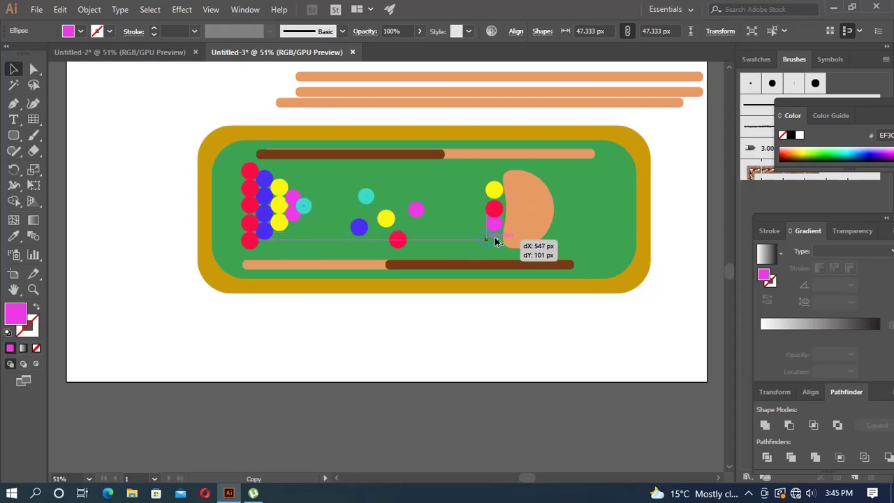
left_click_drag(494, 233, 495, 241)
Nudge the magenta and cyan balls into a tight column with the yellow and red ones
left_click(519, 312)
left_click(516, 311)
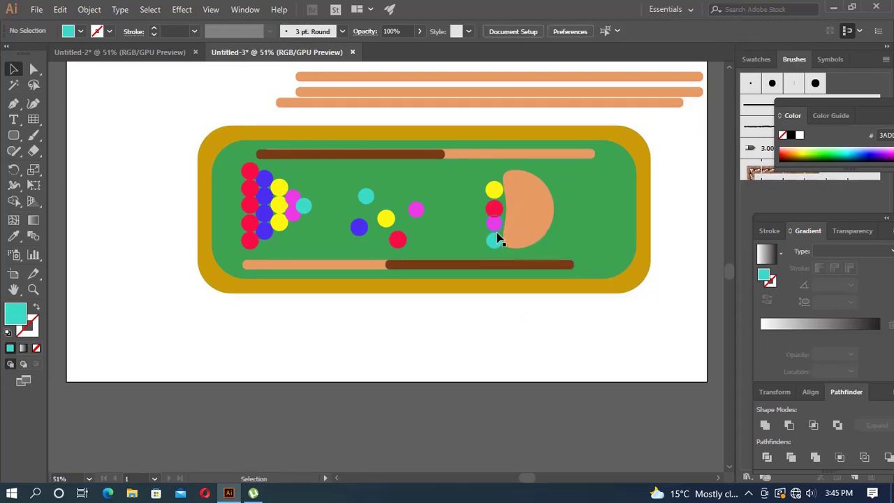
left_click_drag(495, 239, 495, 228)
left_click(522, 328)
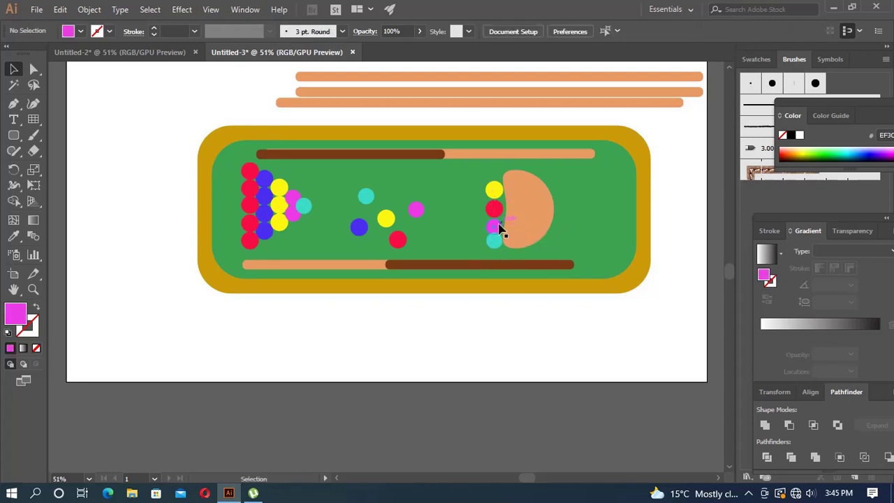
left_click(496, 227)
left_click_drag(529, 313, 511, 294)
mouse_move(512, 260)
left_mouse_down()
mouse_move(493, 231)
mouse_move(494, 205)
mouse_move(498, 222)
left_mouse_up()
left_click(512, 322)
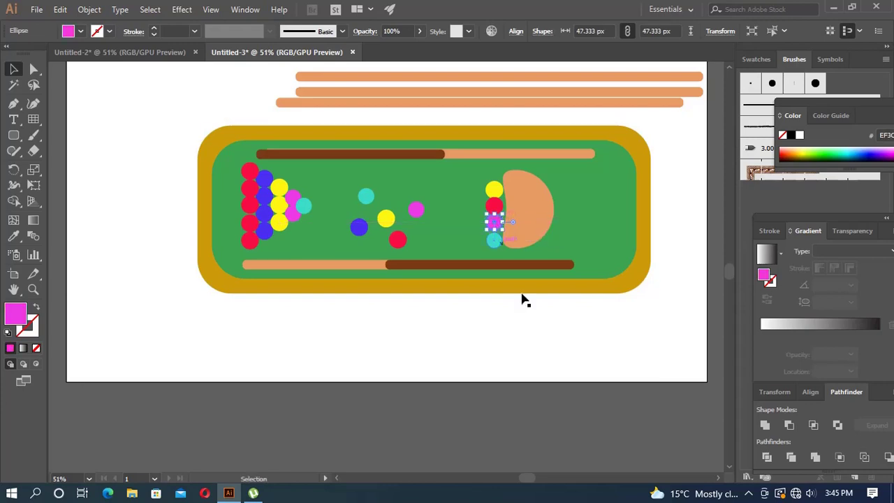
left_click(522, 293)
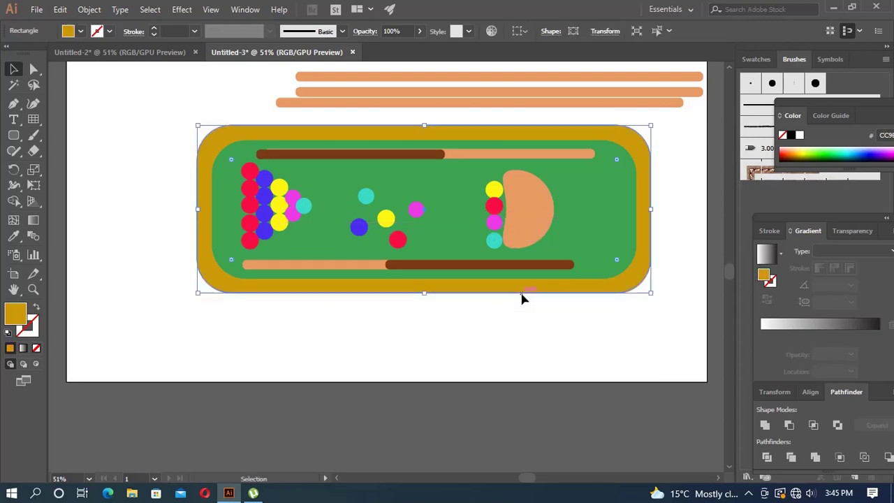
Nudge the cyan ball up into line with the column
left_click(553, 391)
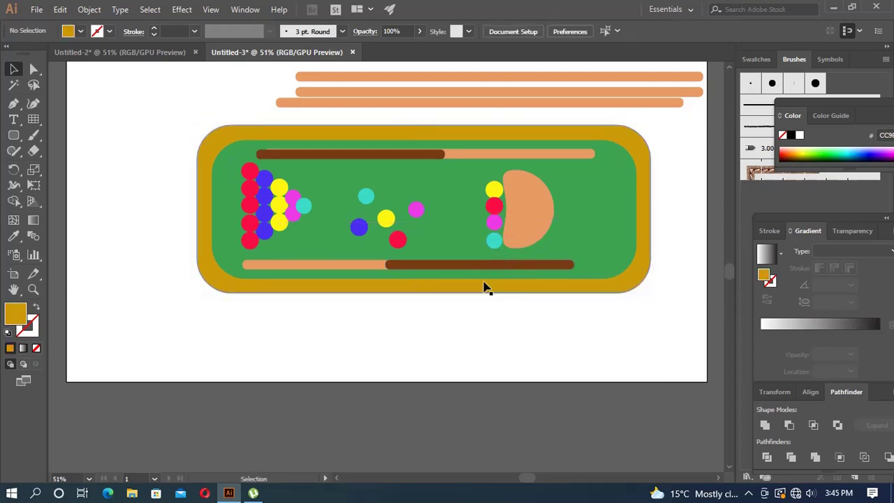
left_click(496, 241)
left_click(532, 337)
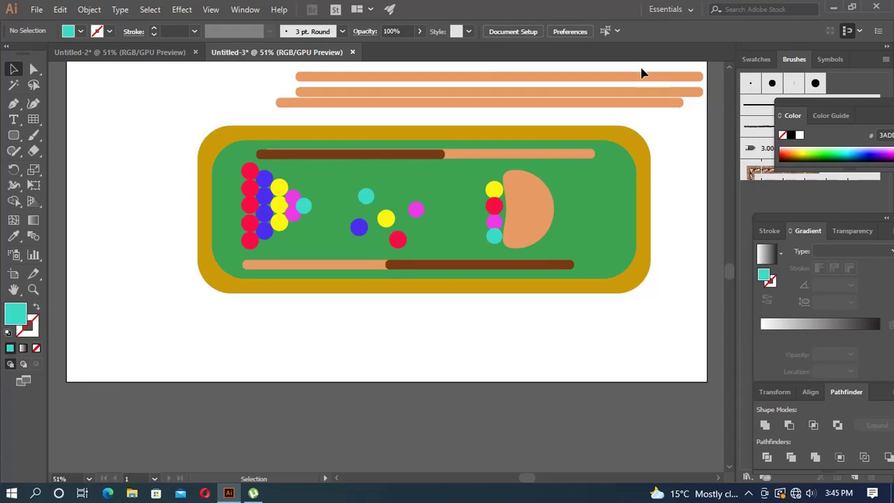
Remove the three spare orange bars sitting above the table
left_click_drag(643, 68, 666, 109)
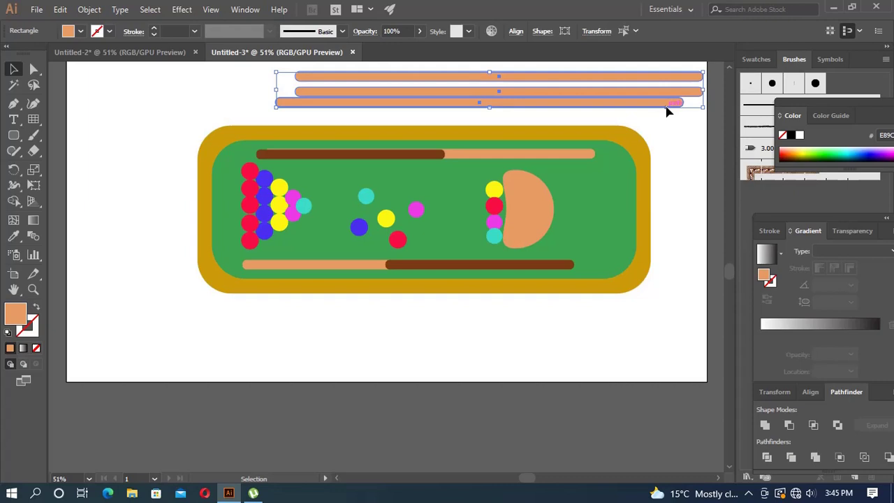
key("Delete")
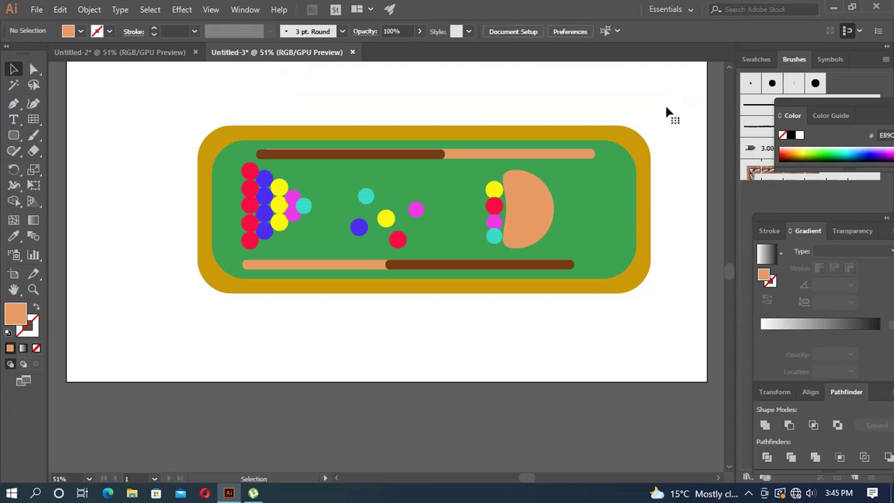
key("ctrl")
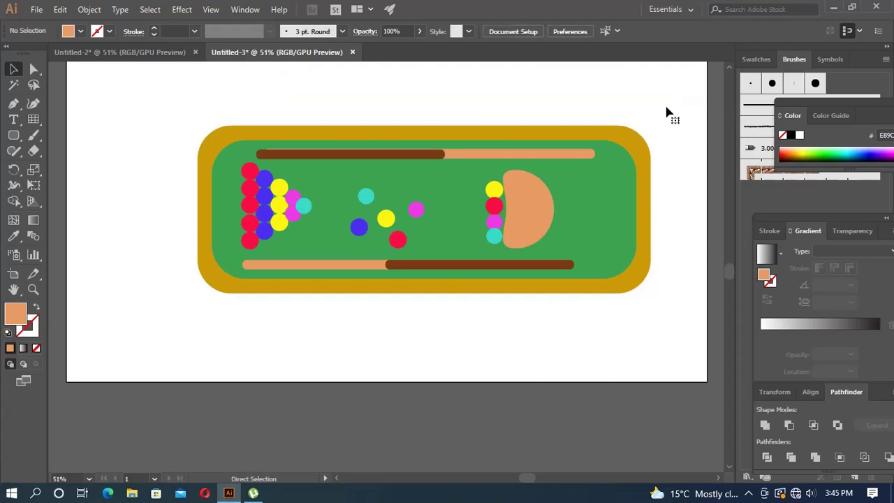